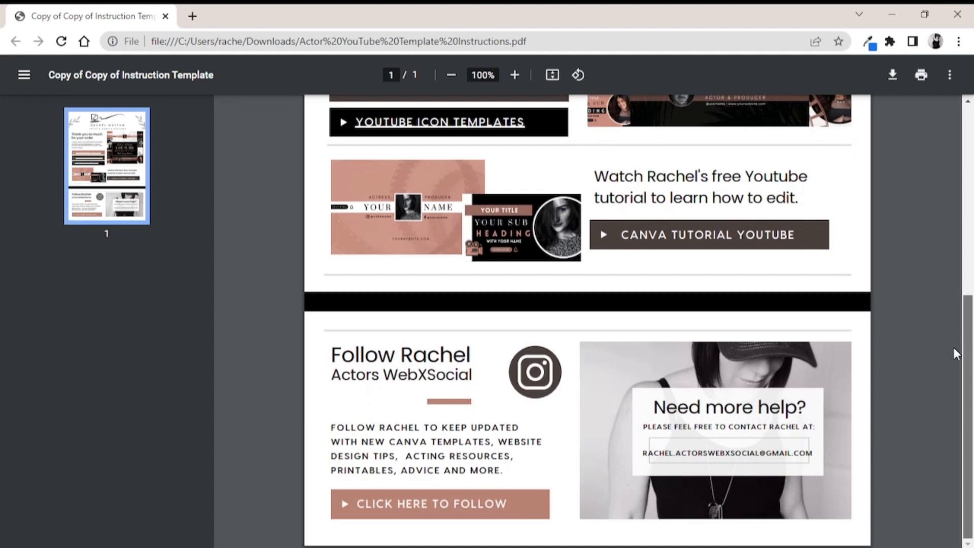
Open the YouTube Banner Templates link in the instructions PDF and browse the shared template's preview pages
scroll(948, 303, up, 6)
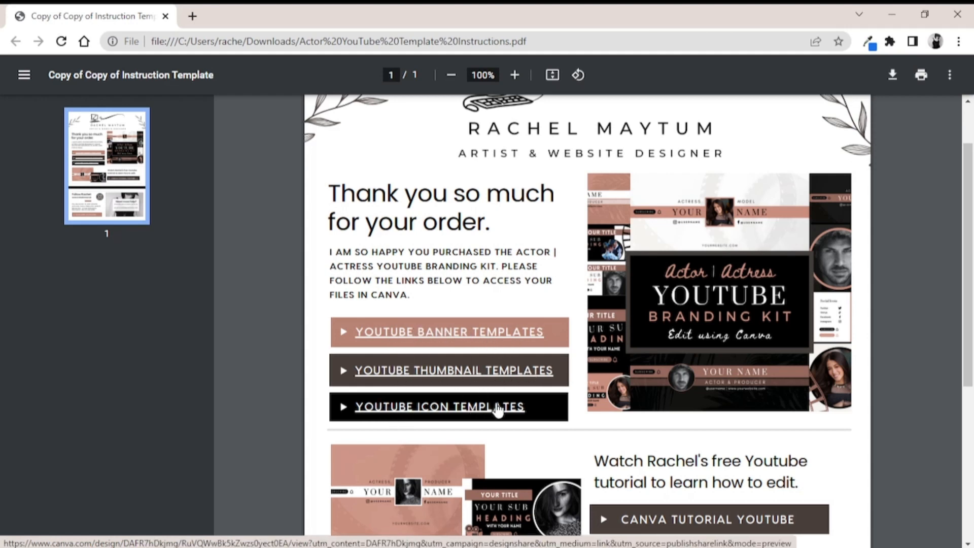
click(446, 335)
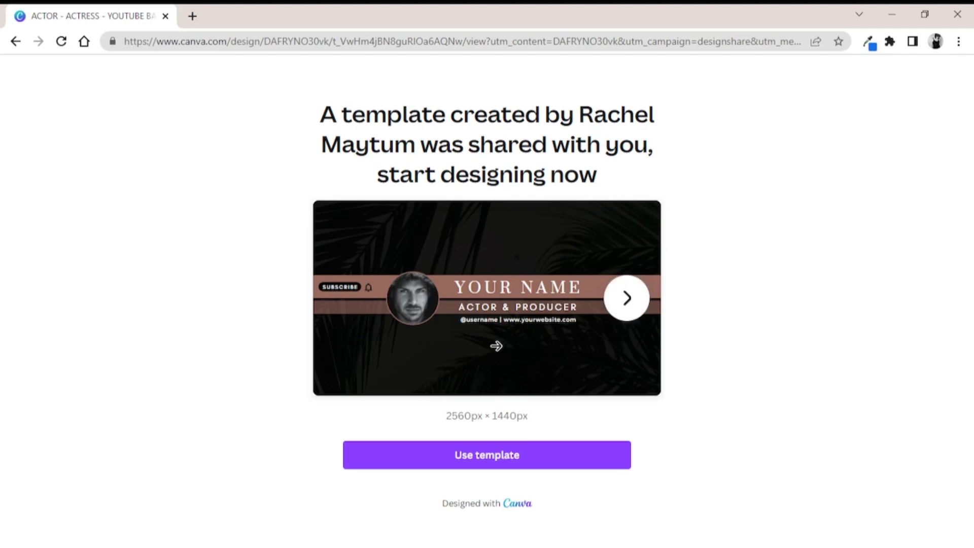
click(627, 312)
click(627, 311)
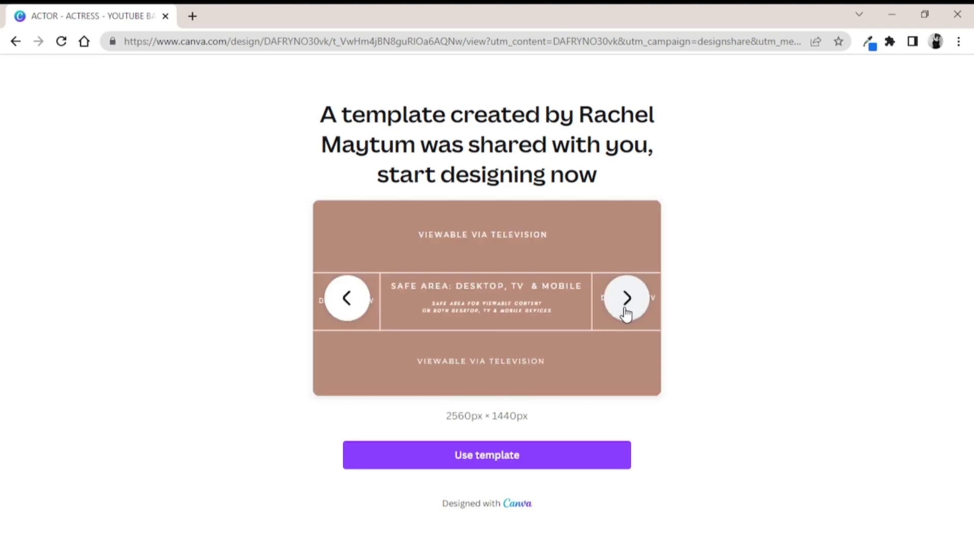
click(627, 311)
click(627, 312)
click(627, 311)
click(627, 312)
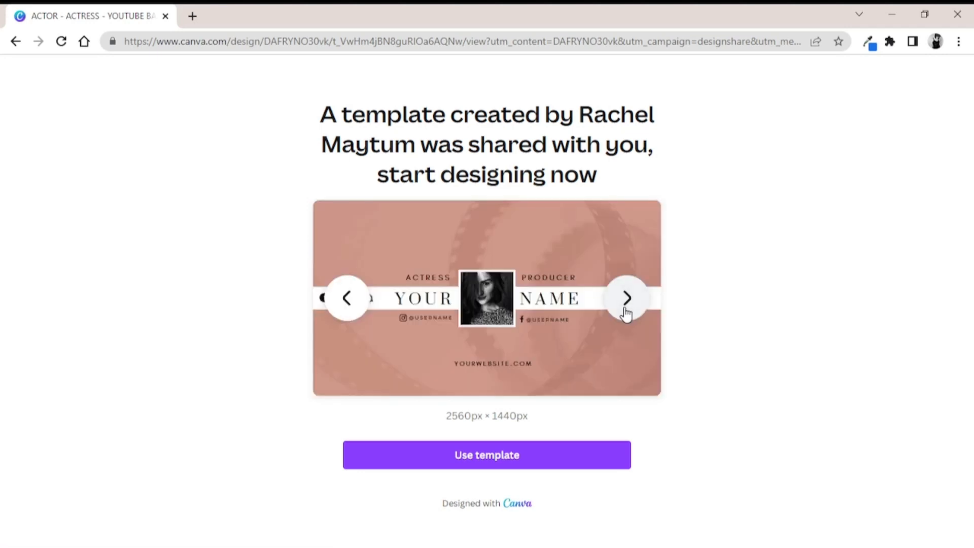
click(627, 312)
Use the banner template by signing in with a Google account, and skip the introductory tour
click(487, 463)
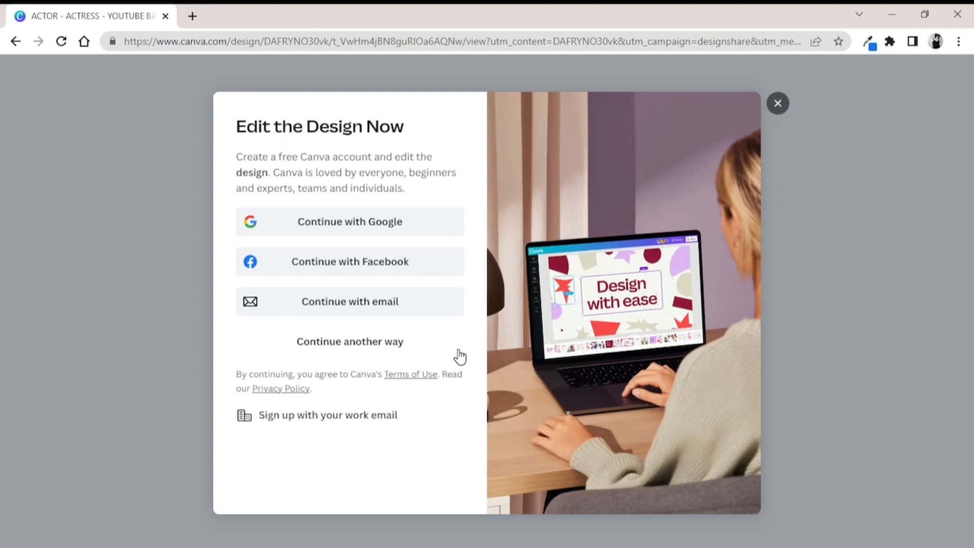
click(336, 237)
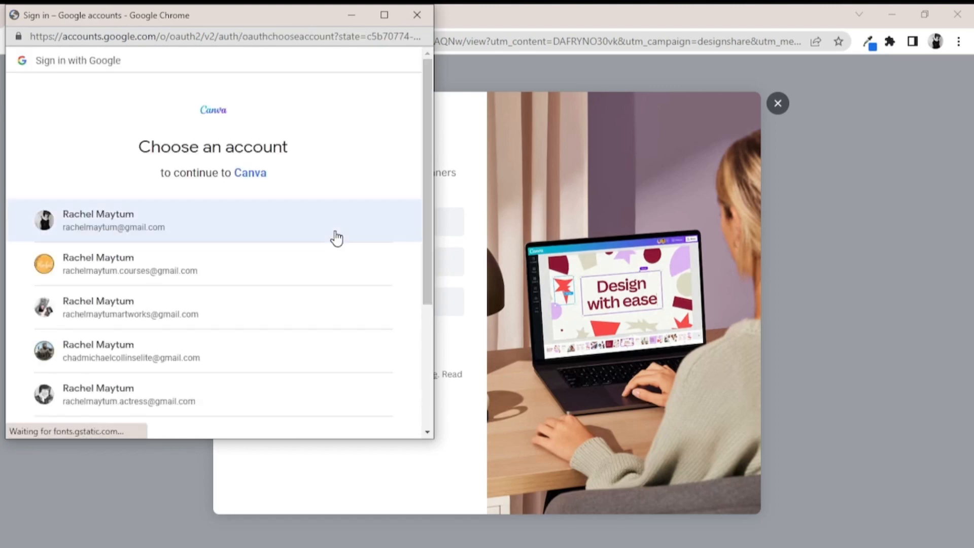
click(124, 276)
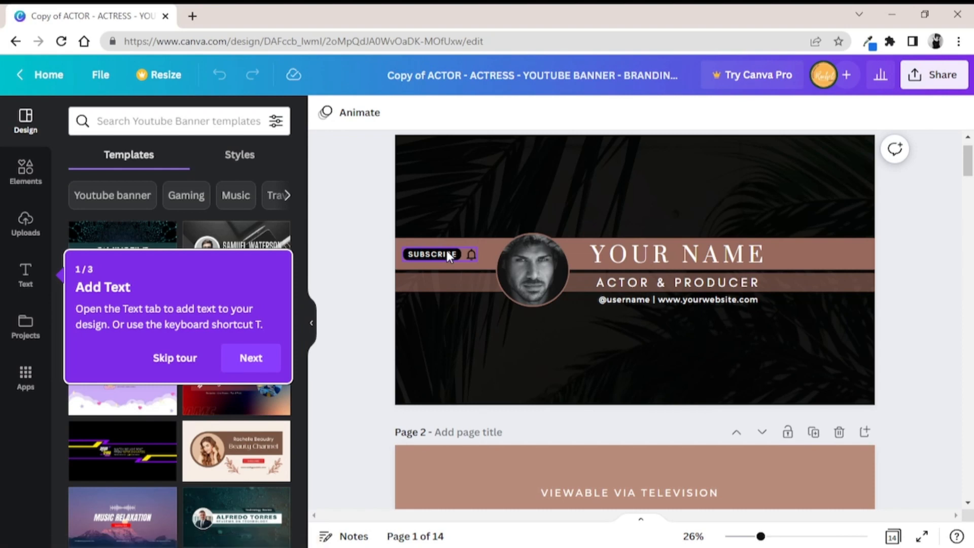
click(167, 359)
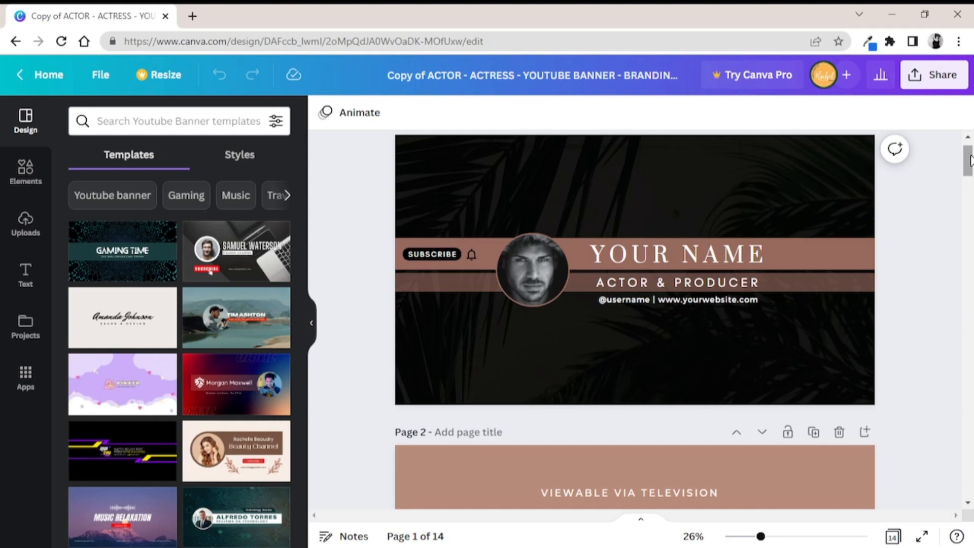
Look through the banner pages, including the social icons on page 14 and the safe-area guide on page 2
drag(969, 161, 970, 480)
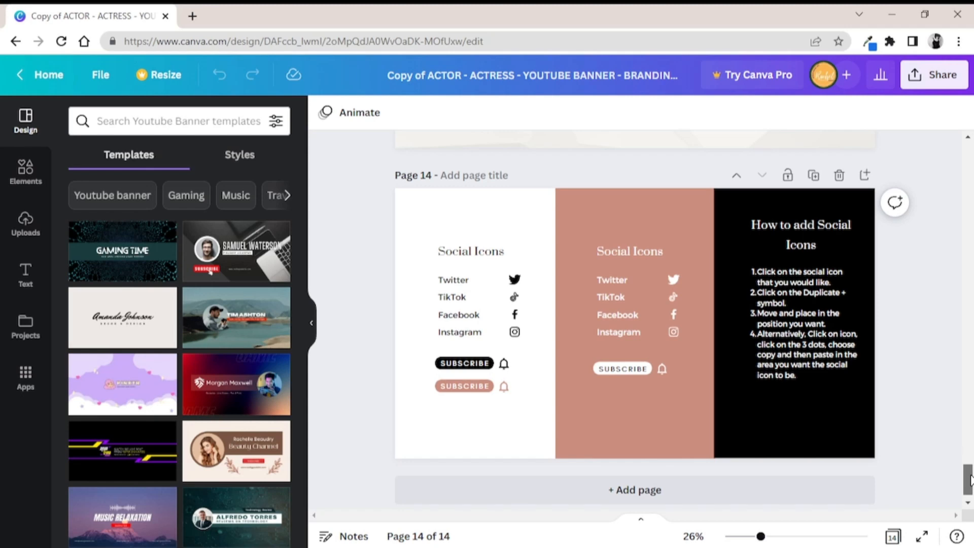
mouse_move(970, 479)
mouse_down()
mouse_move(970, 456)
mouse_move(970, 475)
mouse_up()
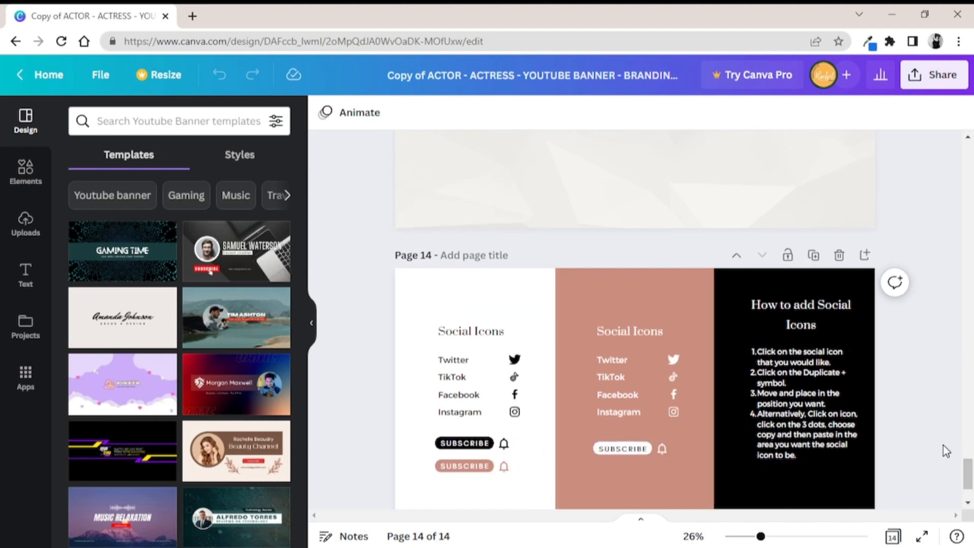
drag(961, 477, 972, 188)
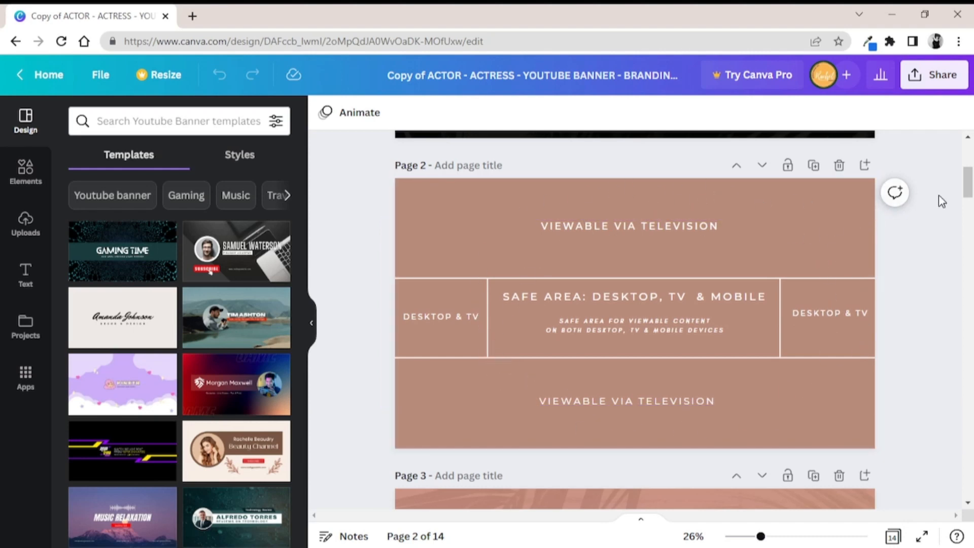
drag(968, 187, 968, 167)
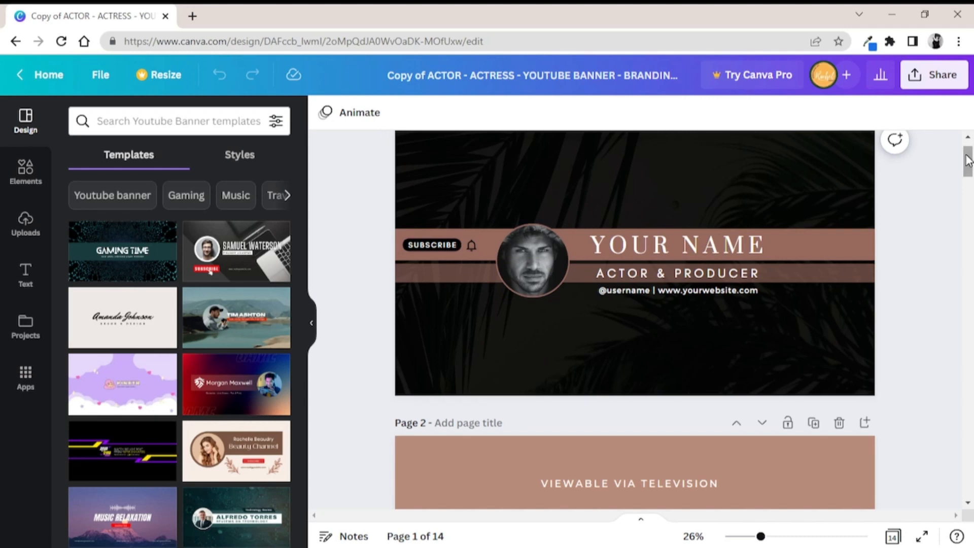
Replace the PRODUCER text on the page 6 banner with MODEL
drag(966, 161, 949, 279)
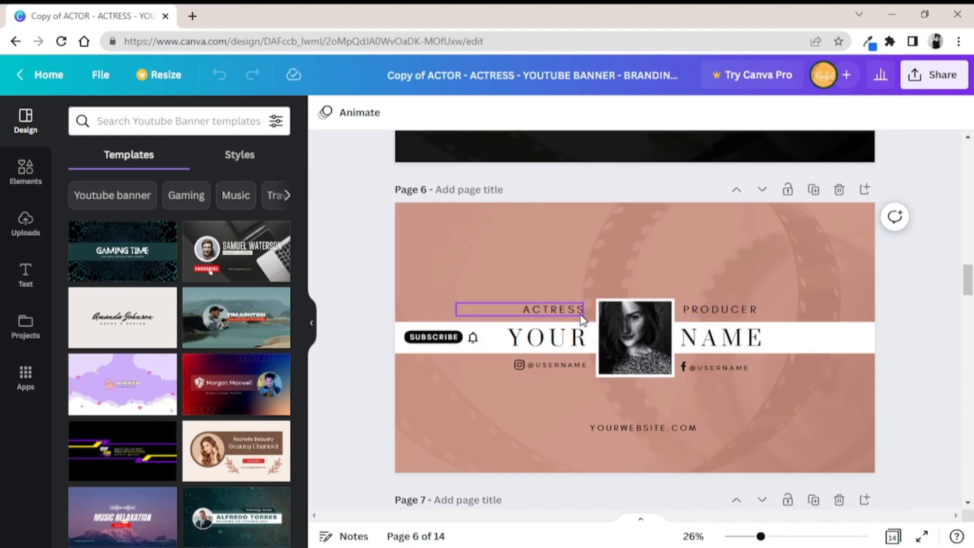
click(757, 312)
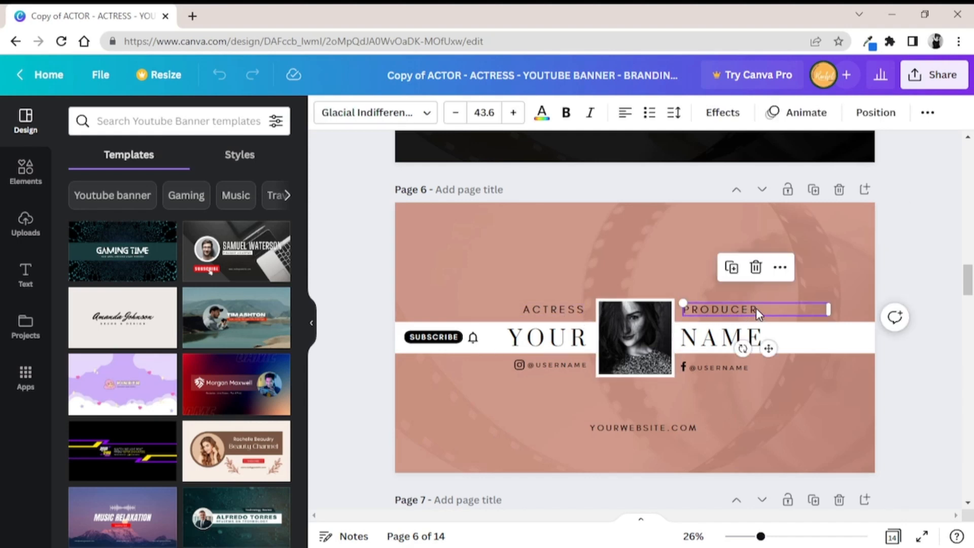
click(757, 310)
key(BackSpace)
key(BackSpace)
key(BackSpace)
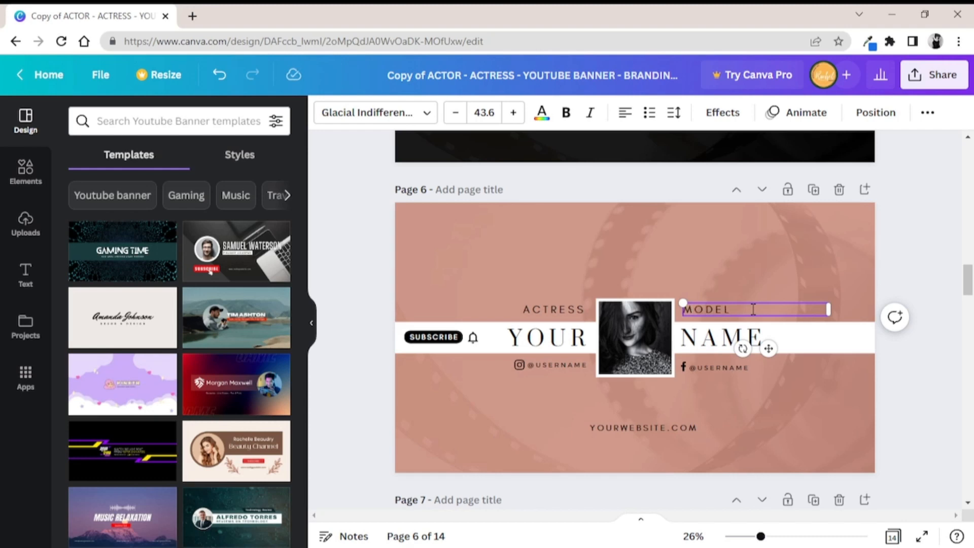
Replace the YOUR placeholder on the page 6 banner with the actress's first name
click(571, 342)
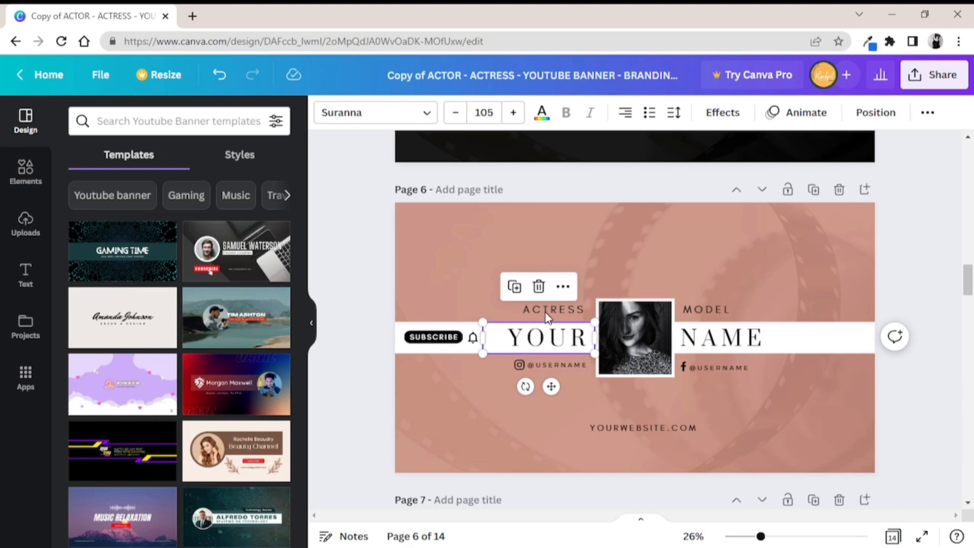
click(582, 339)
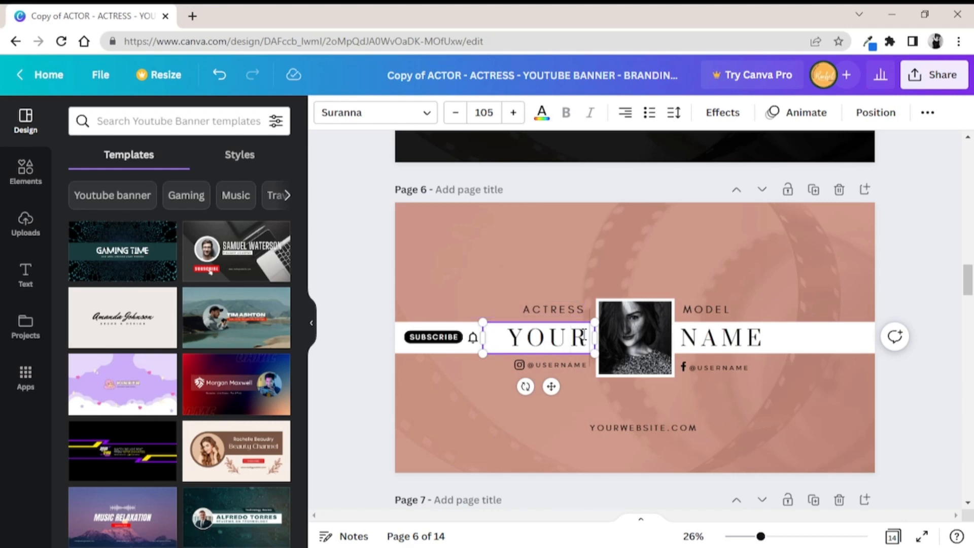
key(BackSpace)
key(BackSpace)
key(BackSpace)
key(BackSpace)
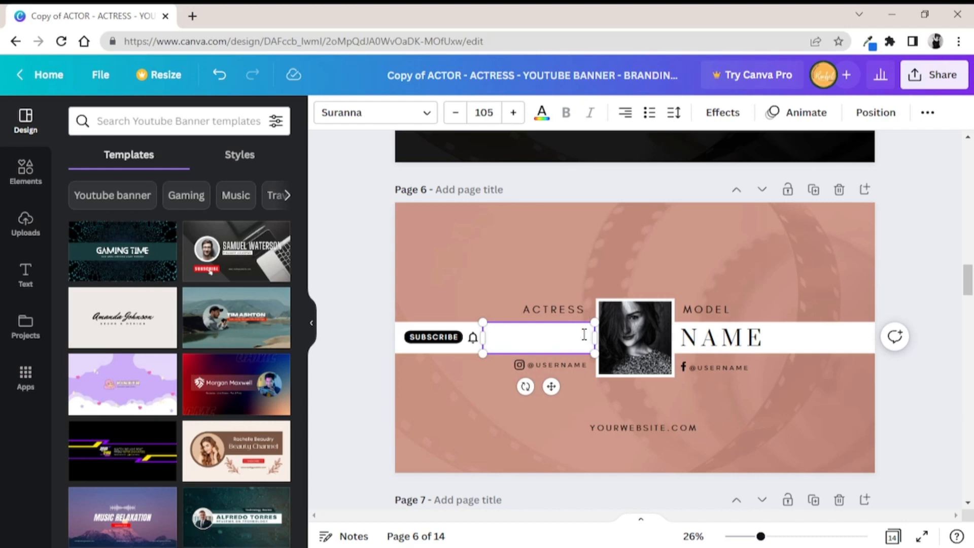
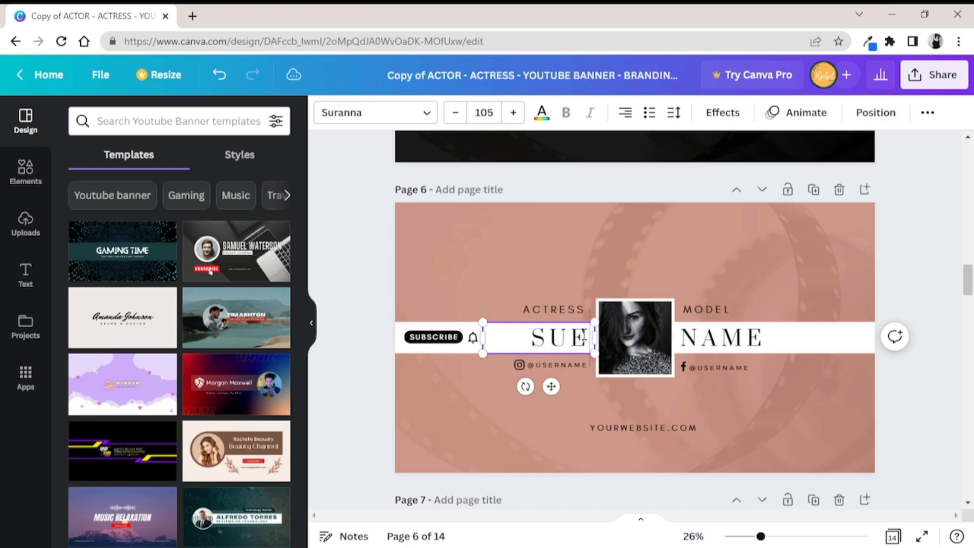
Replace the NAME placeholder on the page 6 banner with the actress's surname
click(762, 340)
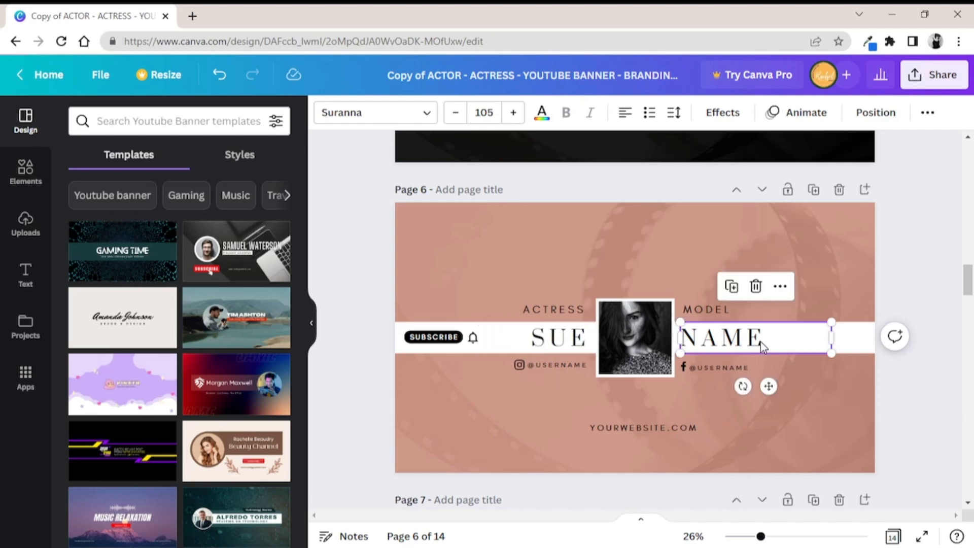
click(762, 341)
key(BackSpace)
key(BackSpace)
key(BackSpace)
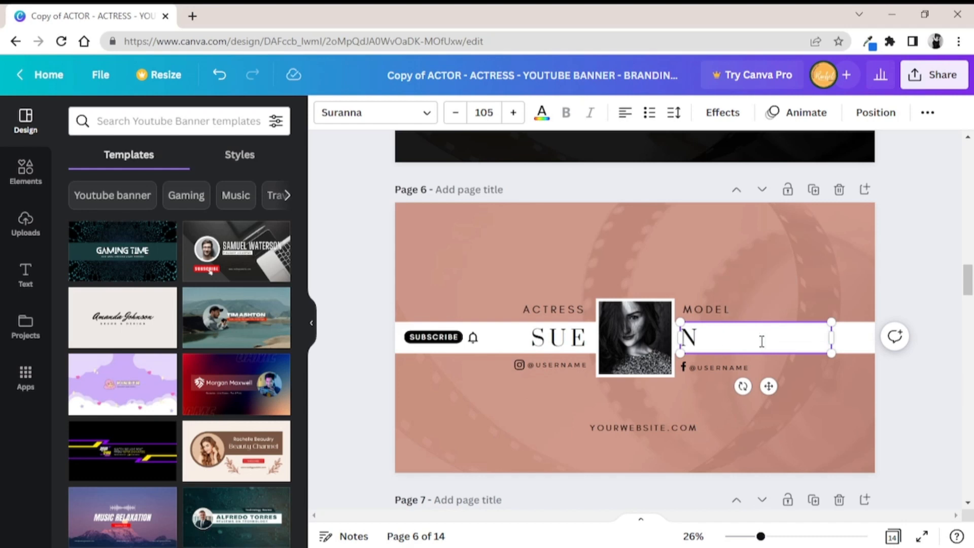
key(BackSpace)
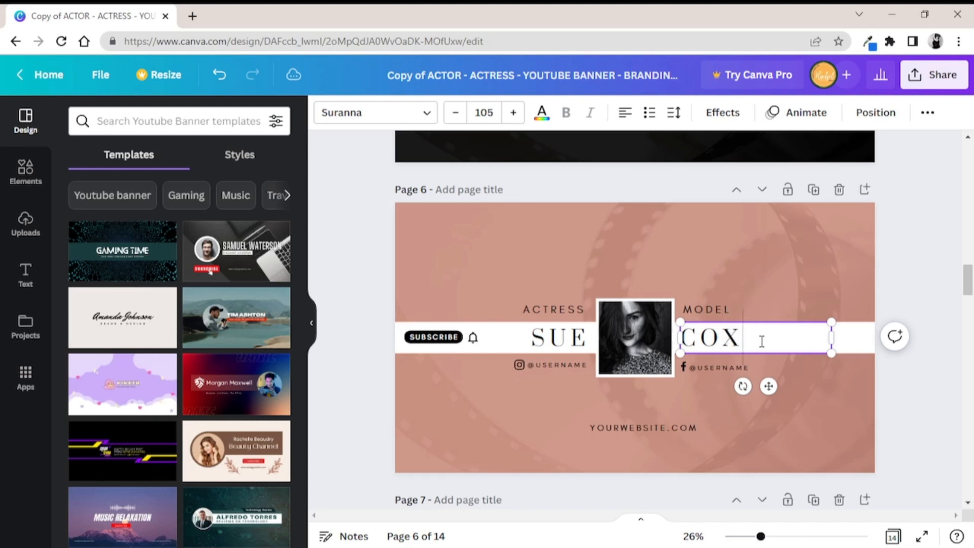
click(517, 409)
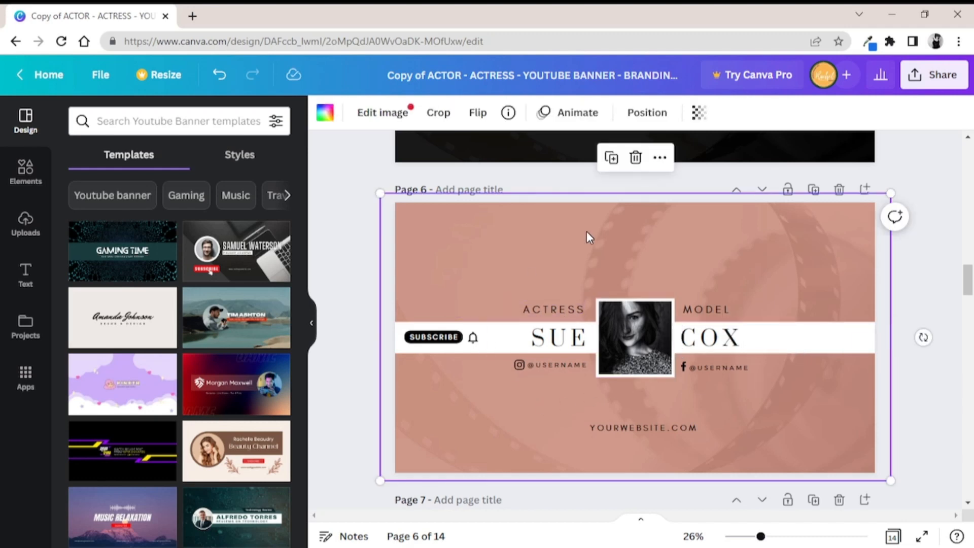
Try scaling the first-name text on page 6 down to size 55.3, and undo the resize
click(581, 338)
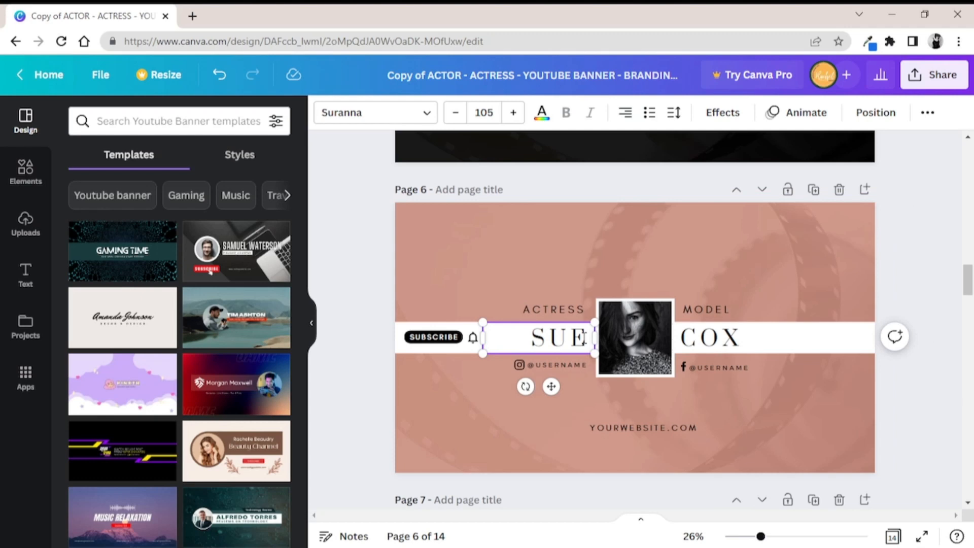
drag(593, 323, 534, 348)
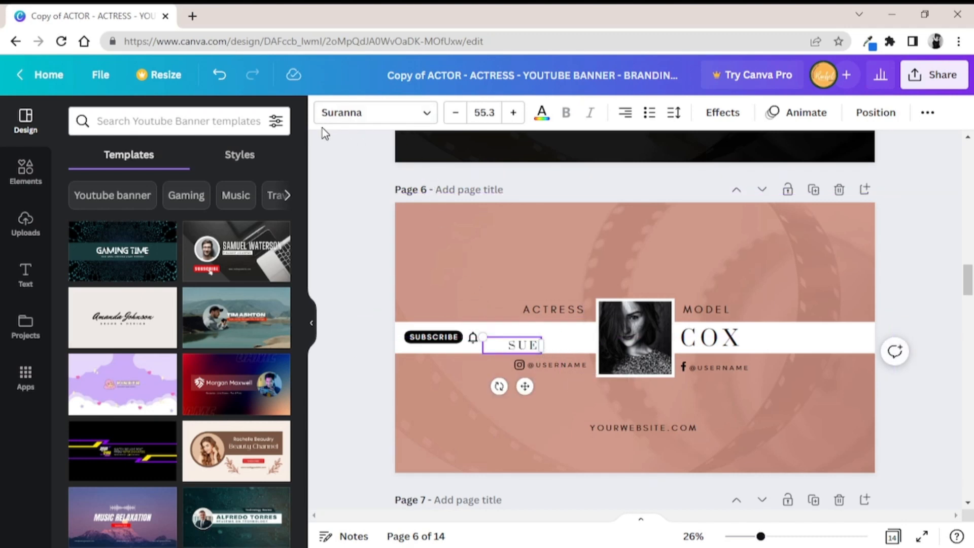
click(220, 75)
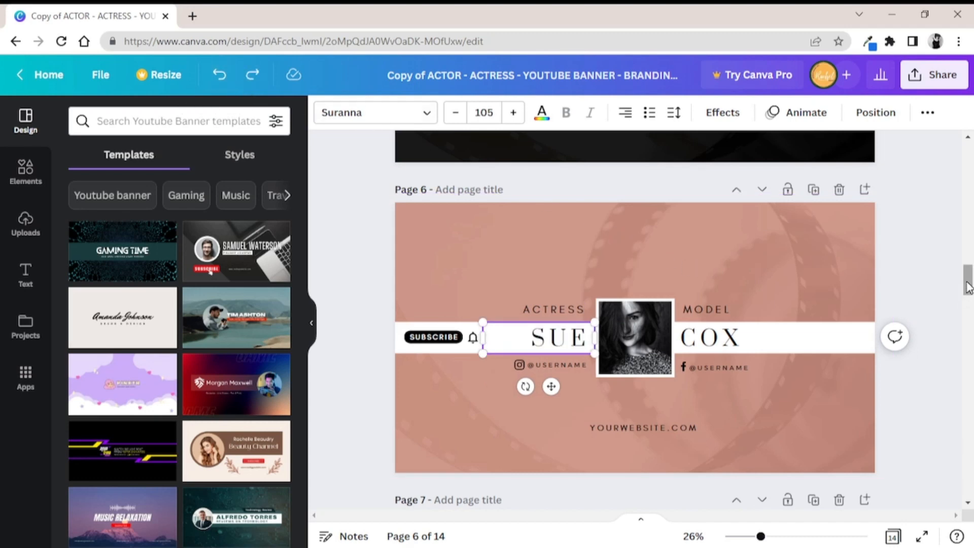
Scale the FIRST NAME text on the page 8 banner down to size 79.1
drag(968, 287, 969, 239)
drag(967, 223, 968, 343)
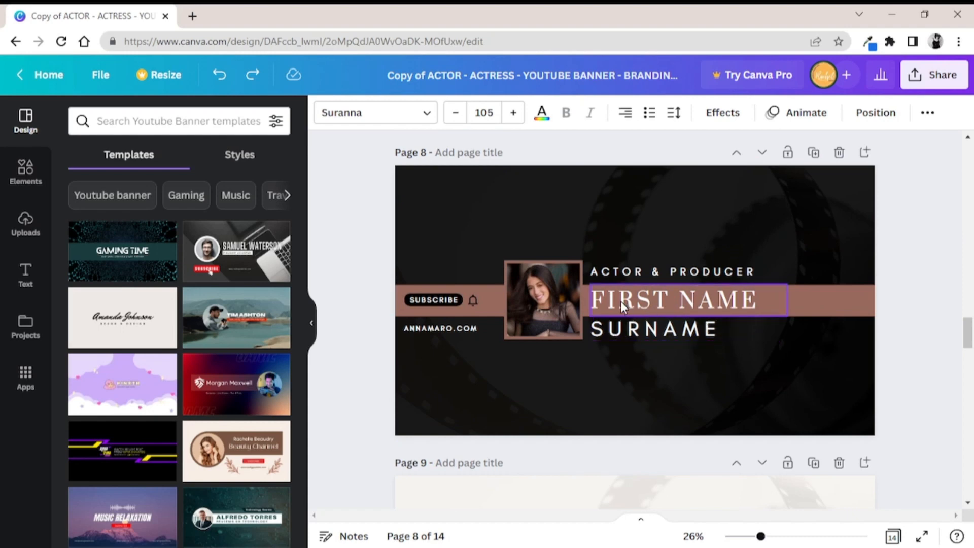
click(762, 306)
mouse_move(788, 281)
mouse_down()
mouse_move(691, 302)
mouse_move(786, 301)
mouse_up()
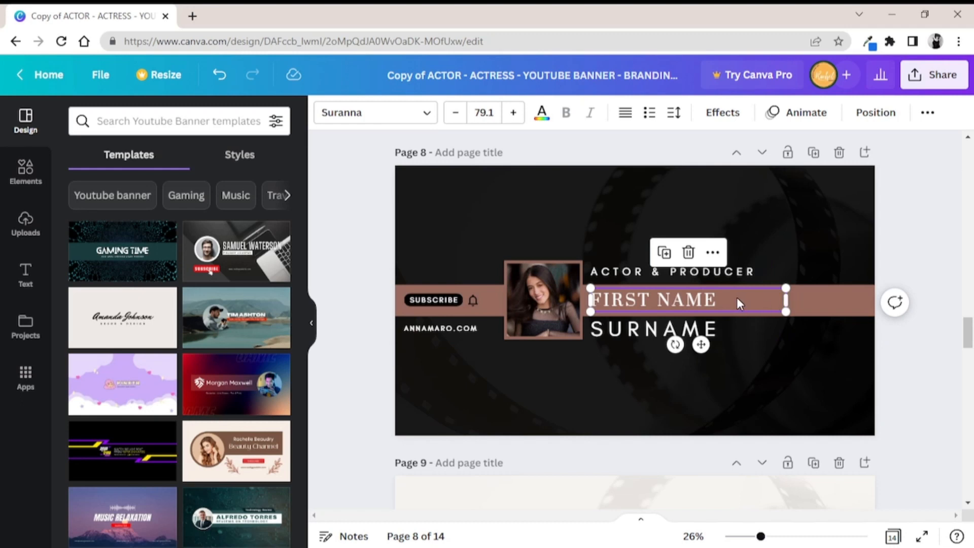
Replace FIRST NAME on page 8 with a long double first name and fit it on one line at size 61.7
drag(726, 304, 586, 293)
key(BackSpace)
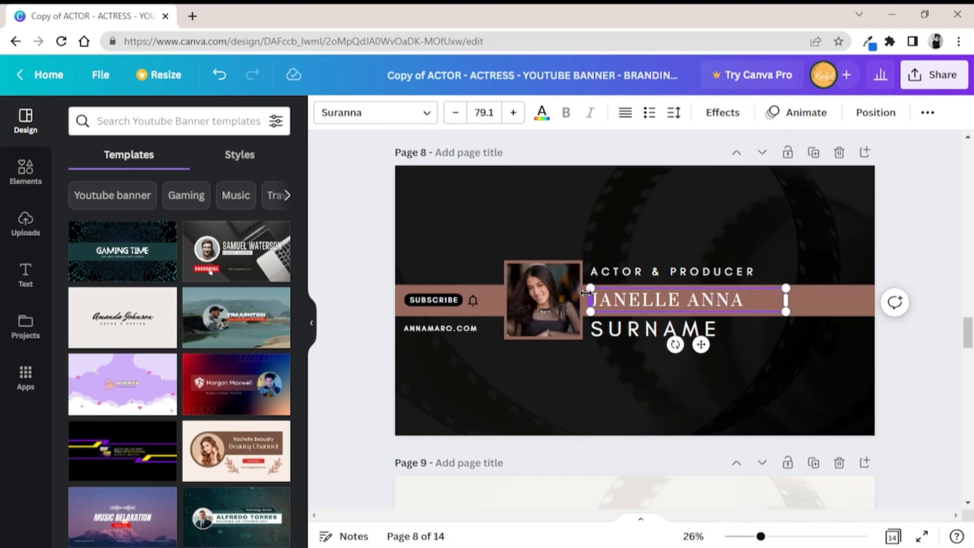
text(LLE)
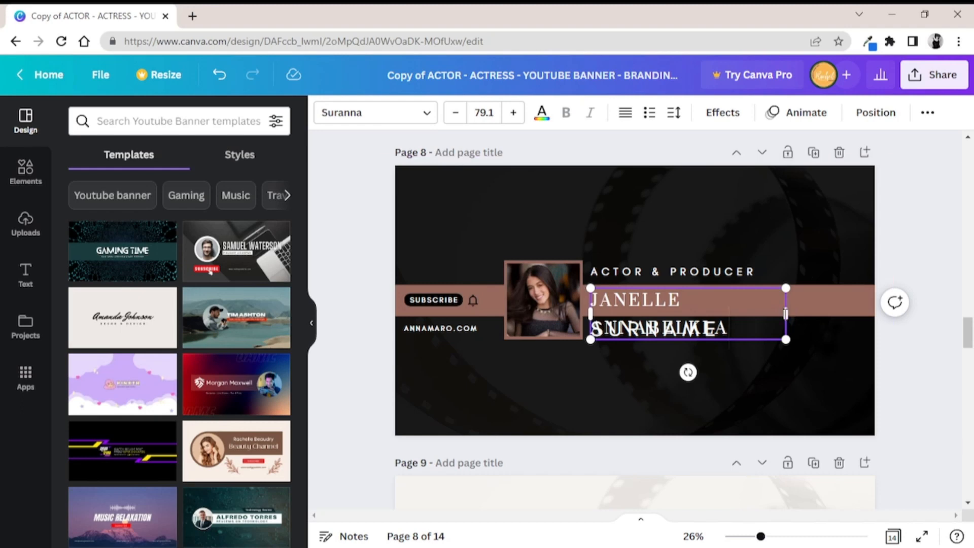
drag(786, 313, 830, 314)
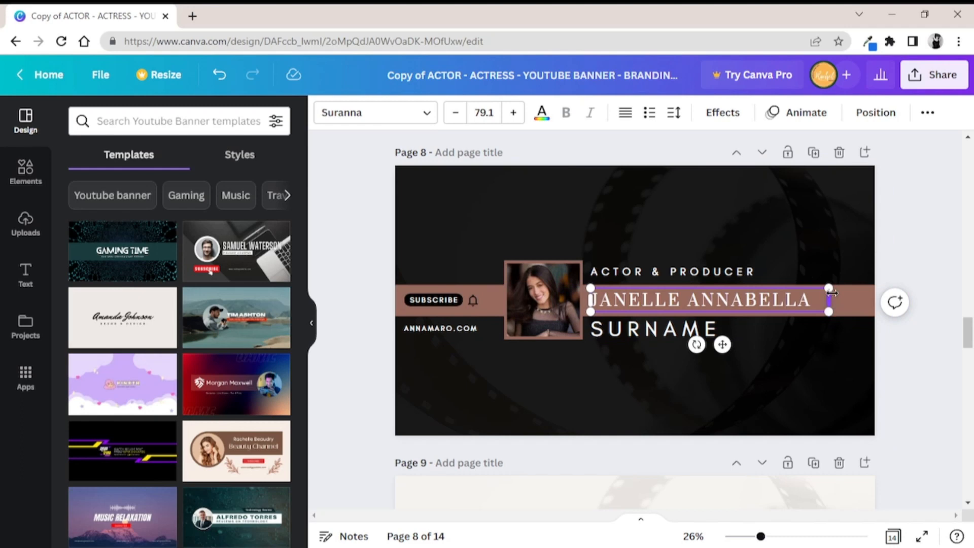
drag(832, 285, 777, 292)
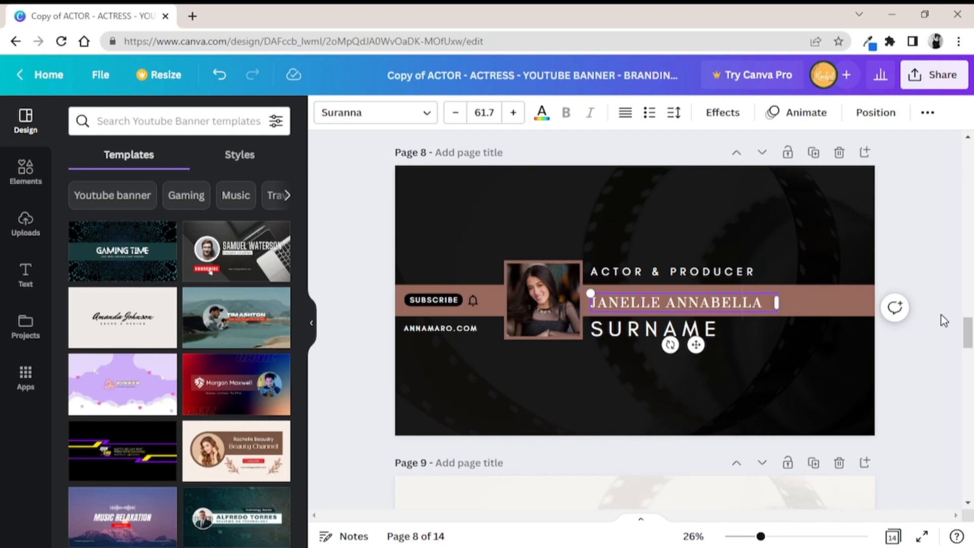
Move the safe-area guide page down from page 2 to page 5, directly above the page 6 banner
drag(968, 324, 971, 164)
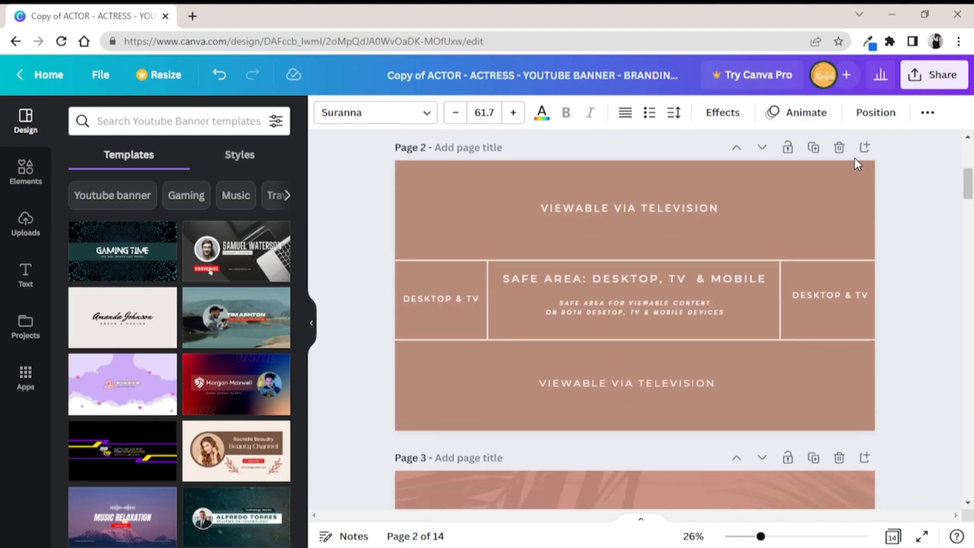
click(761, 152)
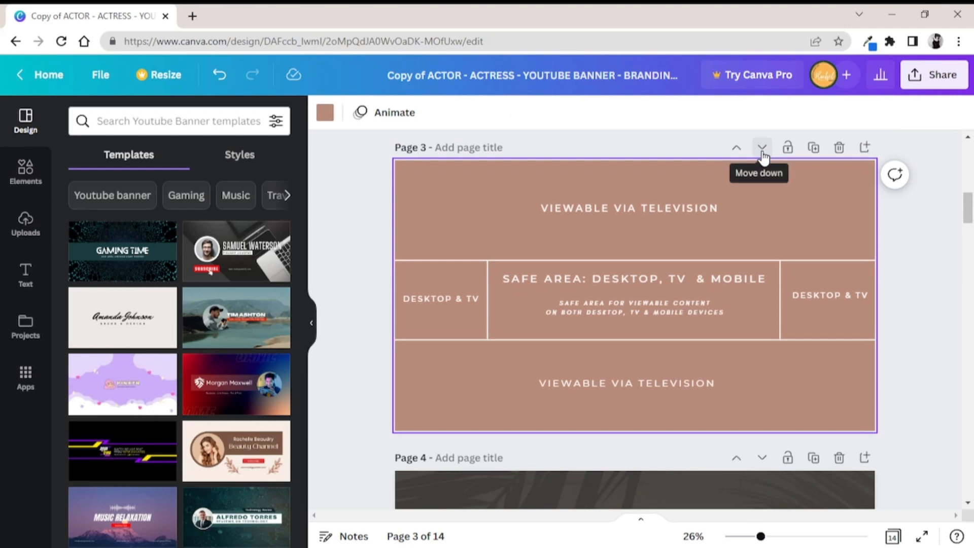
click(761, 154)
click(762, 153)
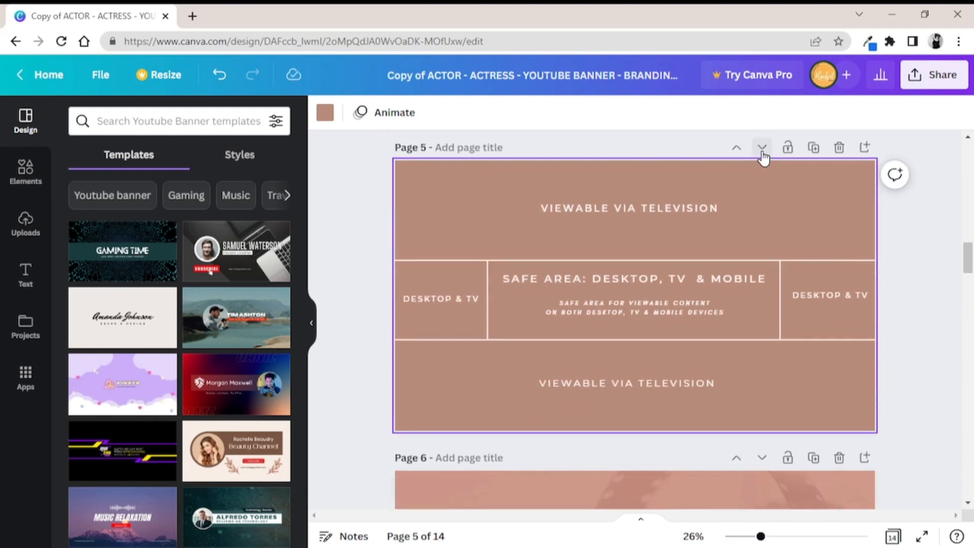
Move the safe-area guide page down from page 5 to page 7, directly above the page 8 banner
click(762, 152)
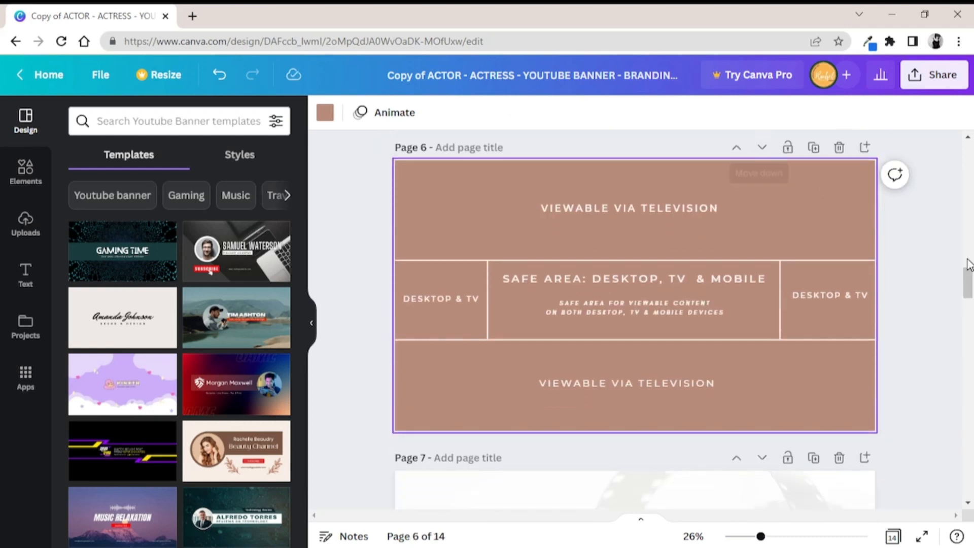
drag(968, 279, 969, 258)
scroll(970, 257, down, 3)
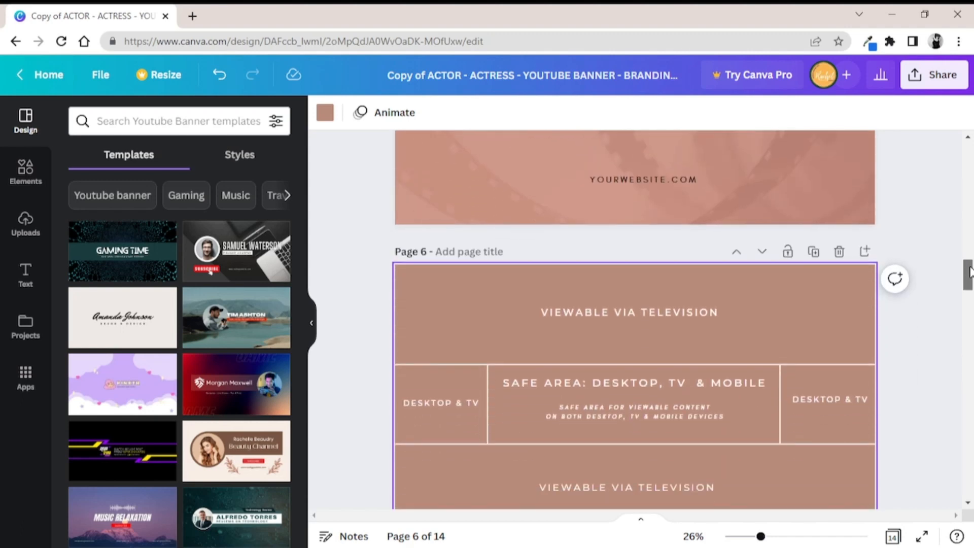
click(763, 254)
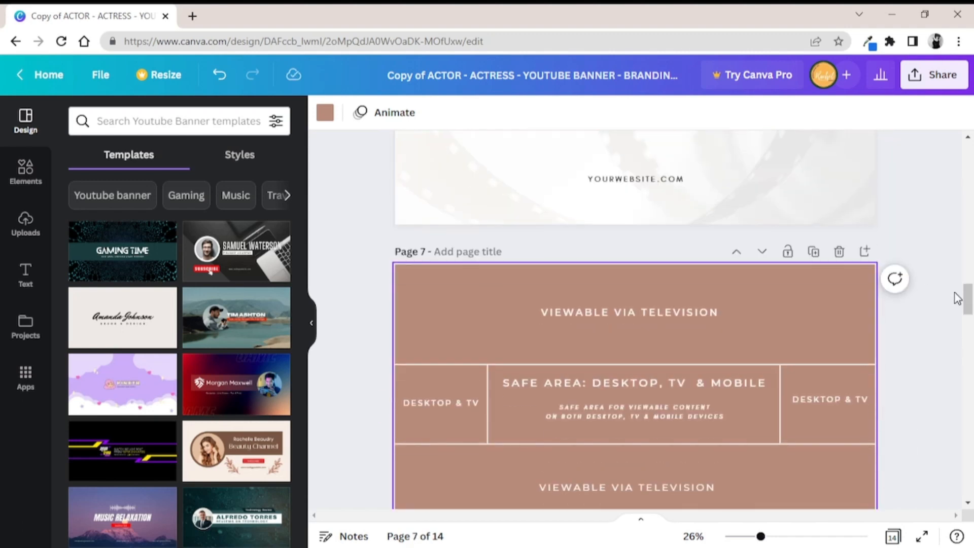
Nudge the double first name on page 8 slightly upward within the coloured band
drag(967, 307, 958, 328)
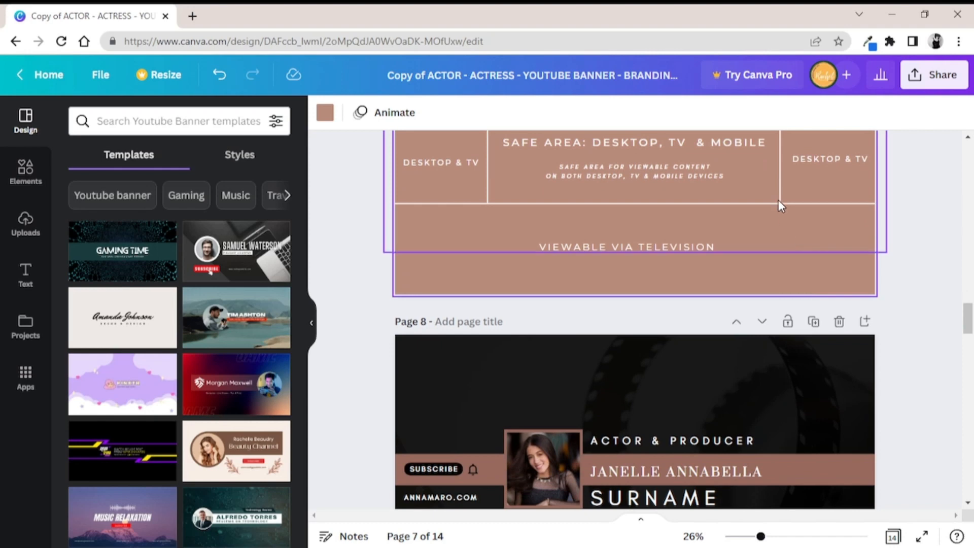
click(749, 469)
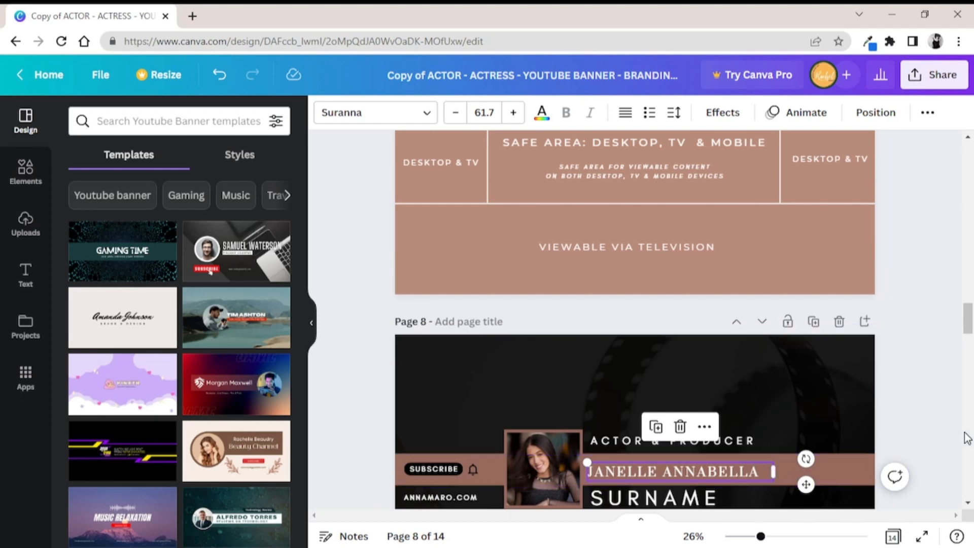
drag(968, 324, 968, 333)
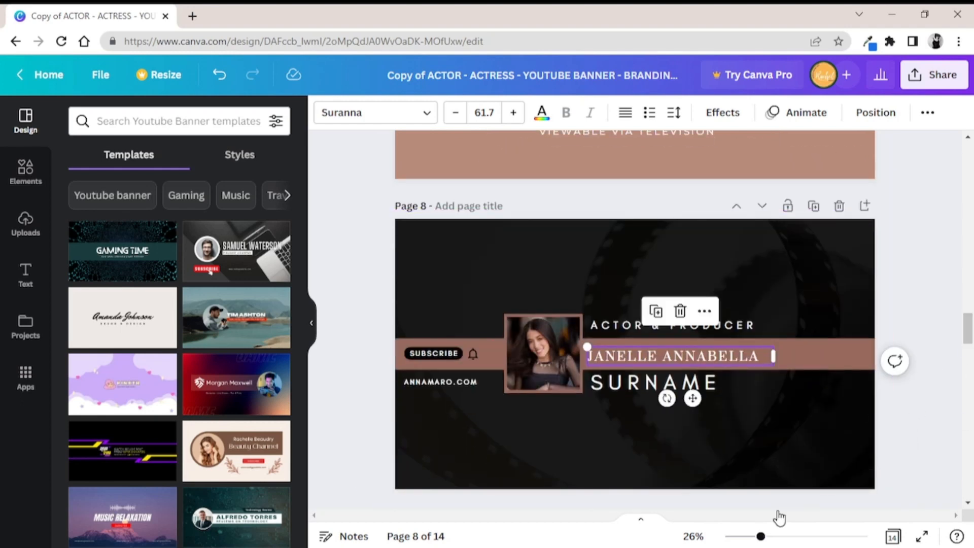
drag(761, 538, 775, 537)
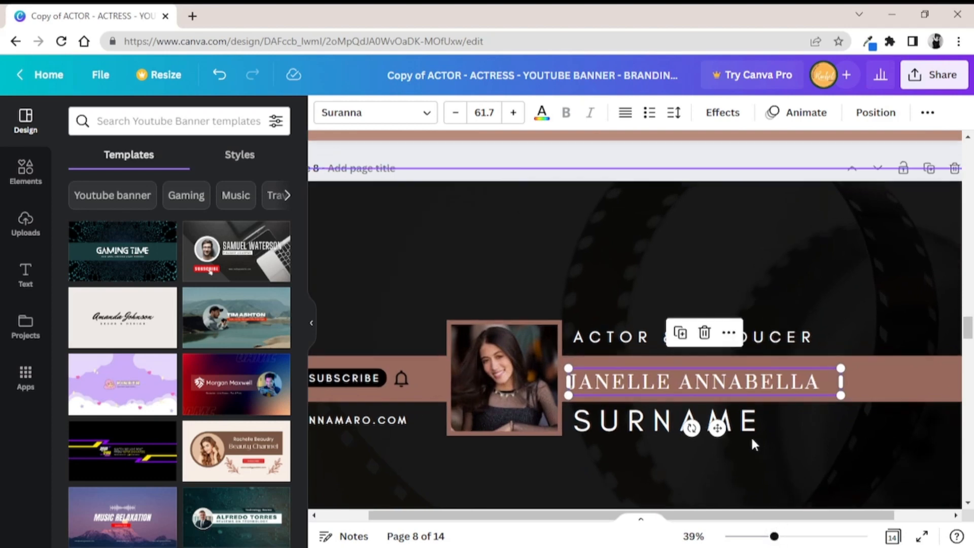
drag(750, 382, 746, 378)
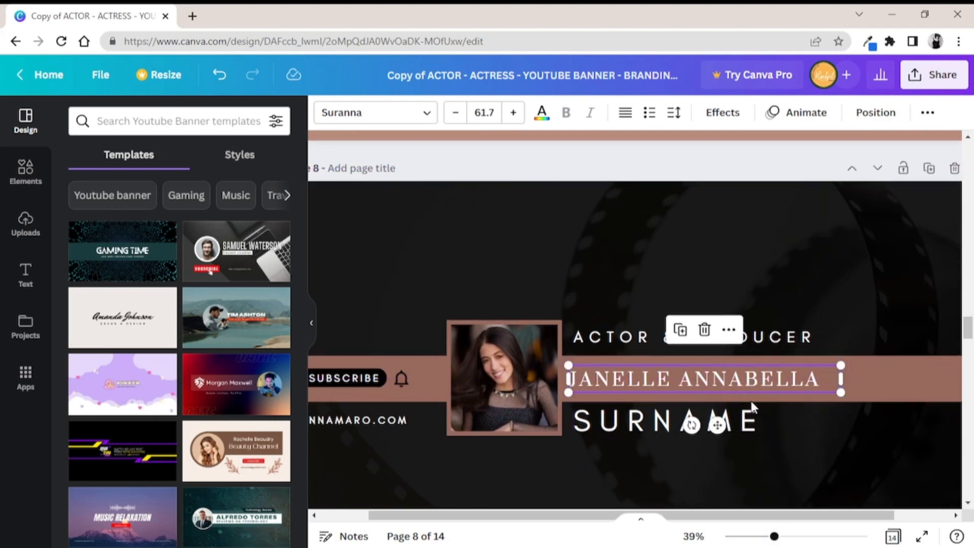
Scale the SURNAME text on the page 8 banner down to size 78.9
click(763, 428)
click(762, 427)
drag(763, 427, 723, 428)
click(723, 429)
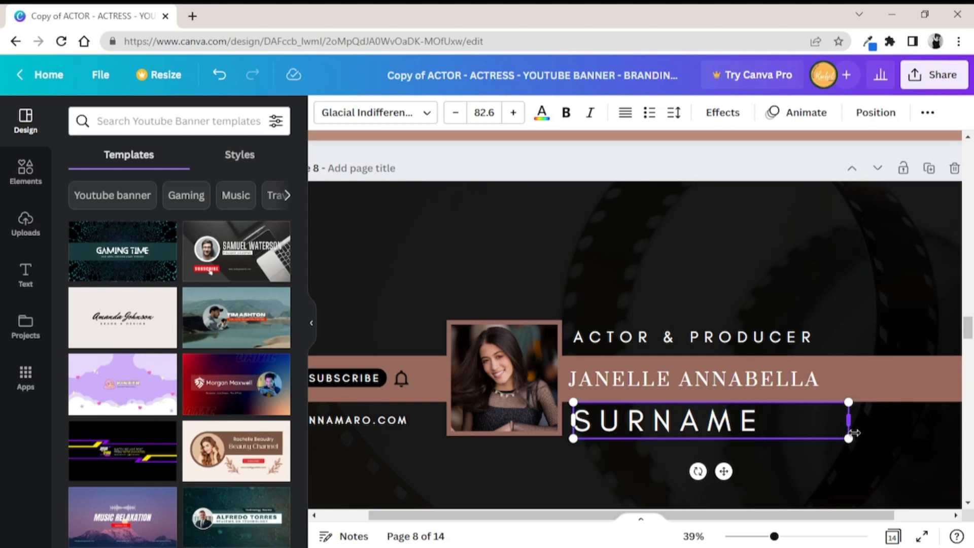
mouse_move(848, 437)
mouse_down()
mouse_move(822, 431)
mouse_move(874, 431)
mouse_move(837, 429)
mouse_up()
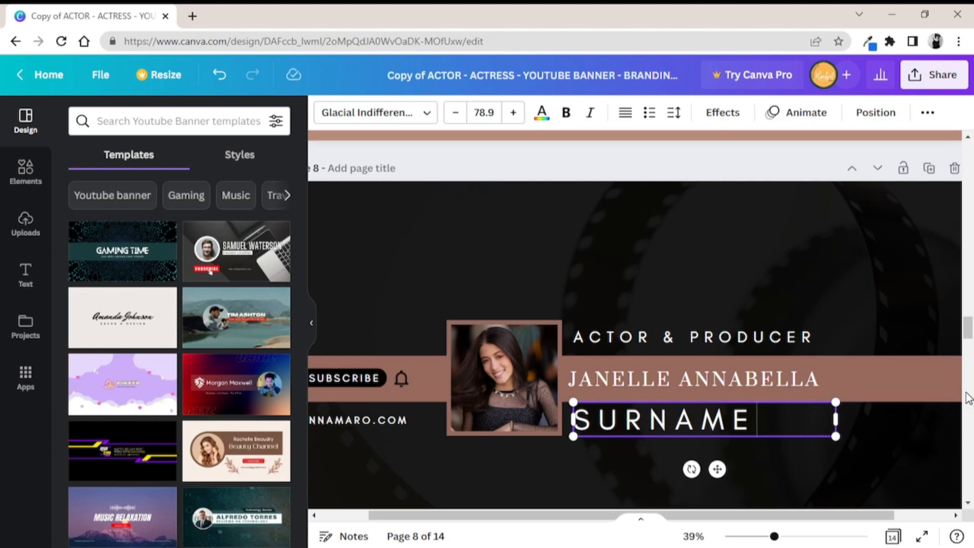
mouse_move(967, 334)
mouse_down()
mouse_move(967, 325)
mouse_move(966, 341)
mouse_up()
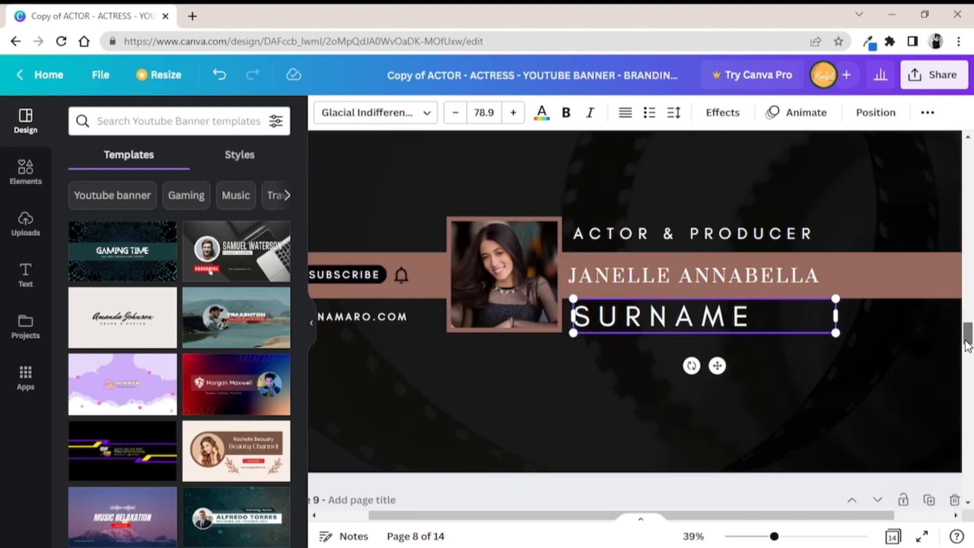
click(645, 232)
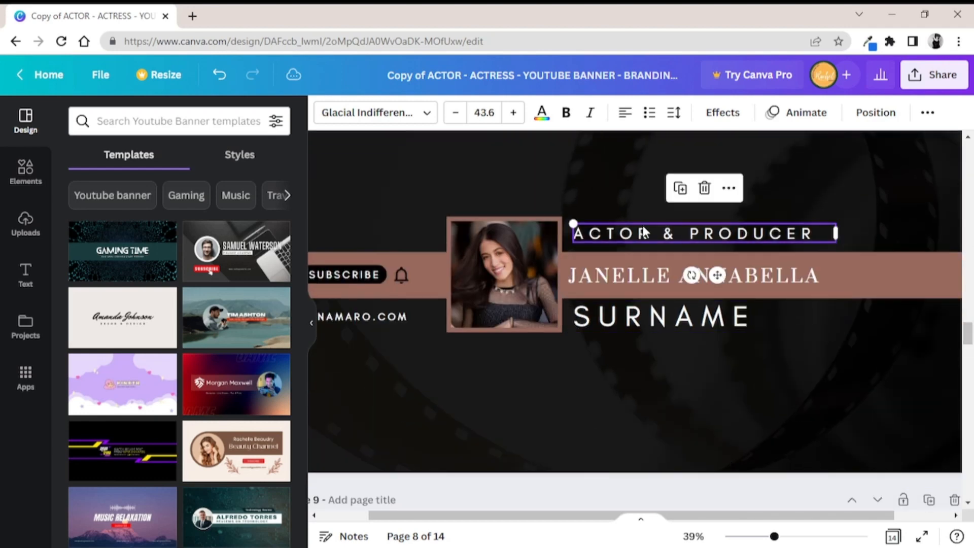
click(818, 234)
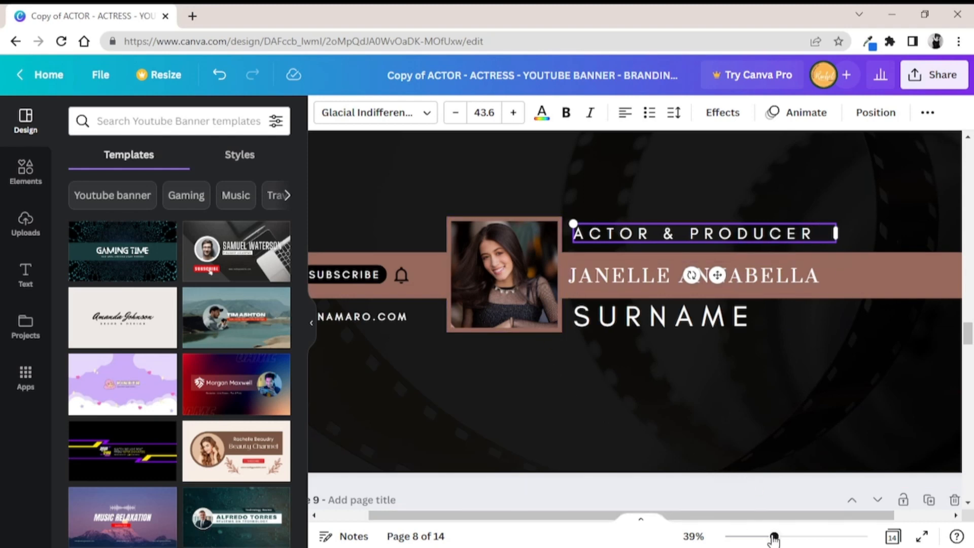
Upload a portrait photo from the Downloads folder and place it in the page 8 banner's photo frame
drag(773, 538, 762, 537)
click(531, 293)
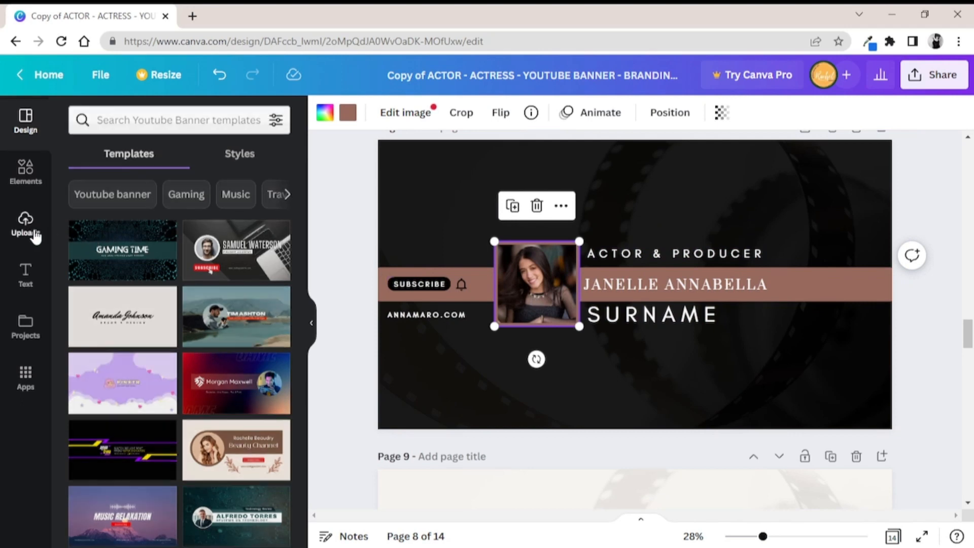
click(35, 235)
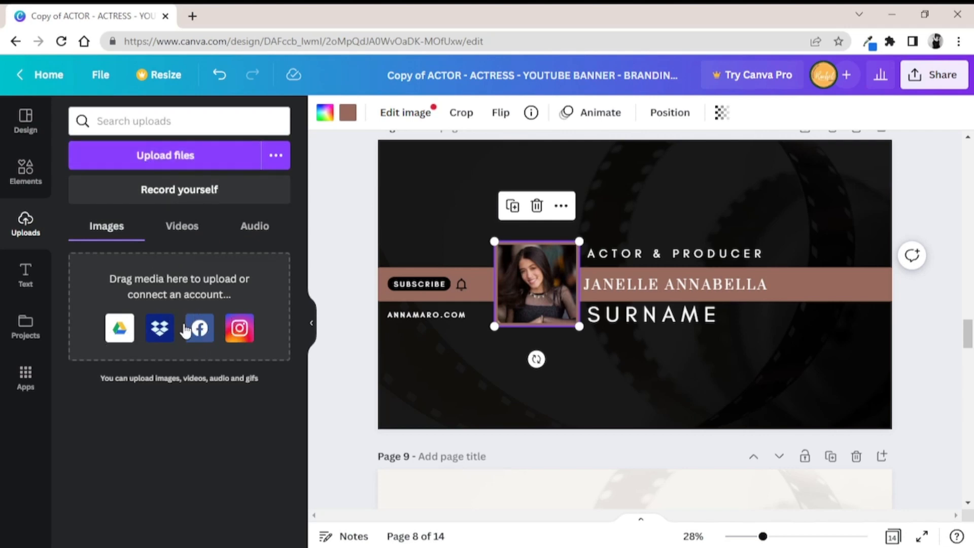
click(157, 162)
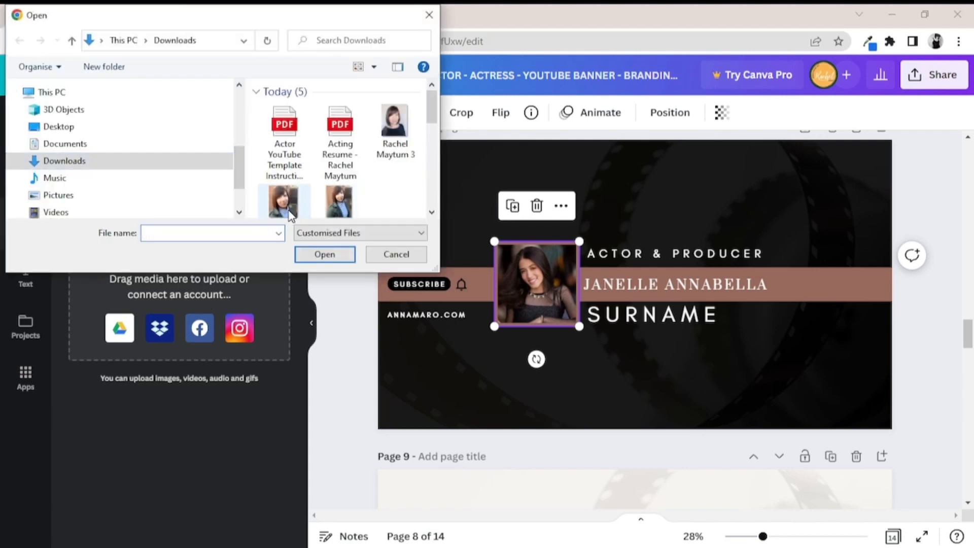
click(290, 213)
click(317, 257)
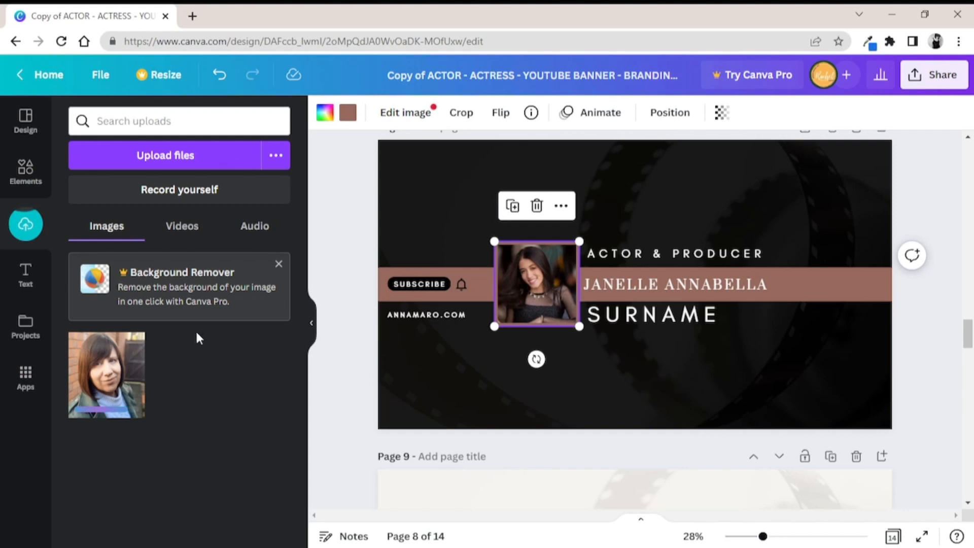
click(278, 265)
drag(130, 316, 530, 279)
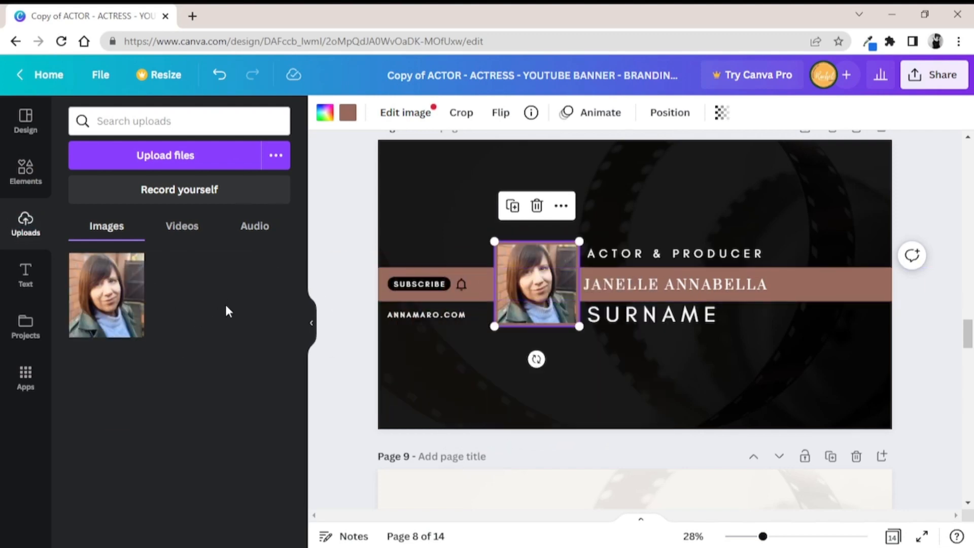
Recolour the page 8 name band dark grey and set the photo frame's first colour to brown, both from the portrait's photo colours
click(828, 289)
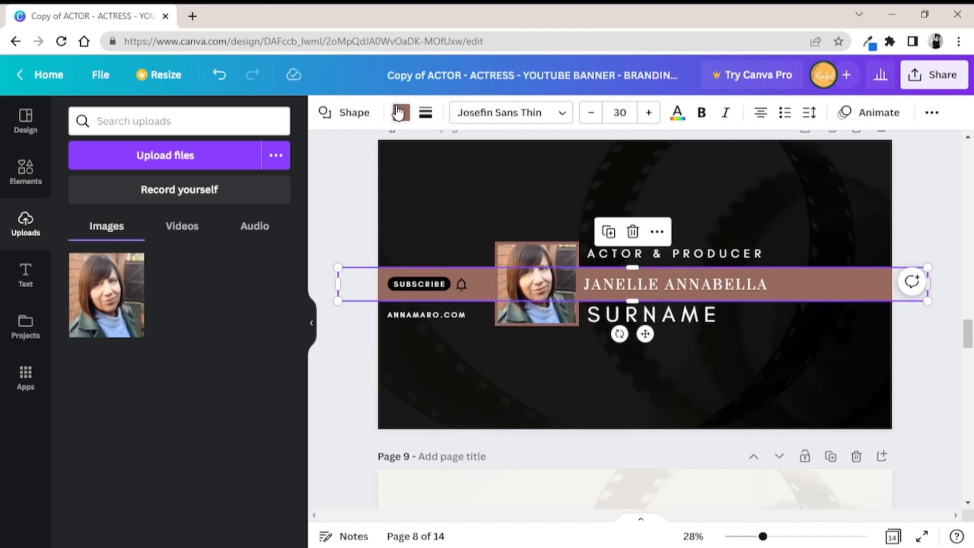
click(400, 112)
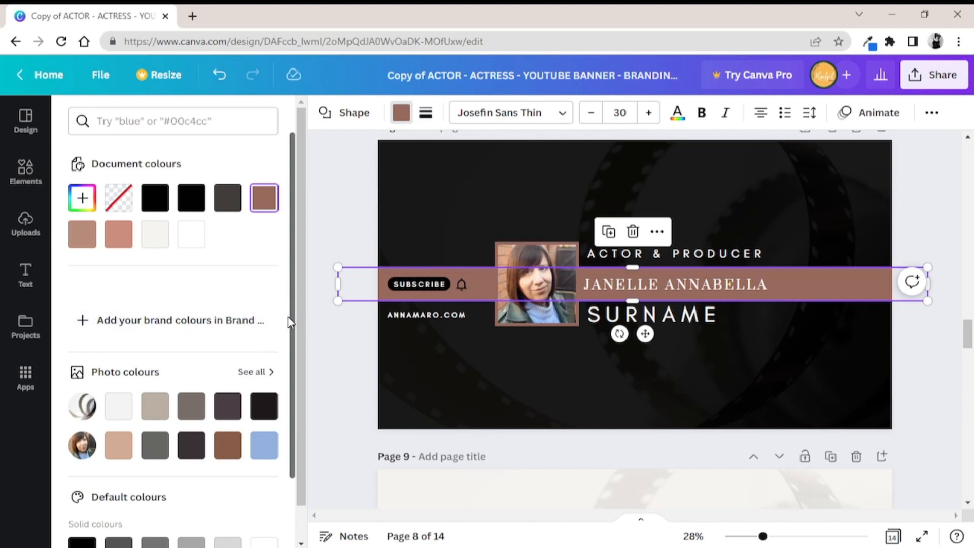
click(161, 124)
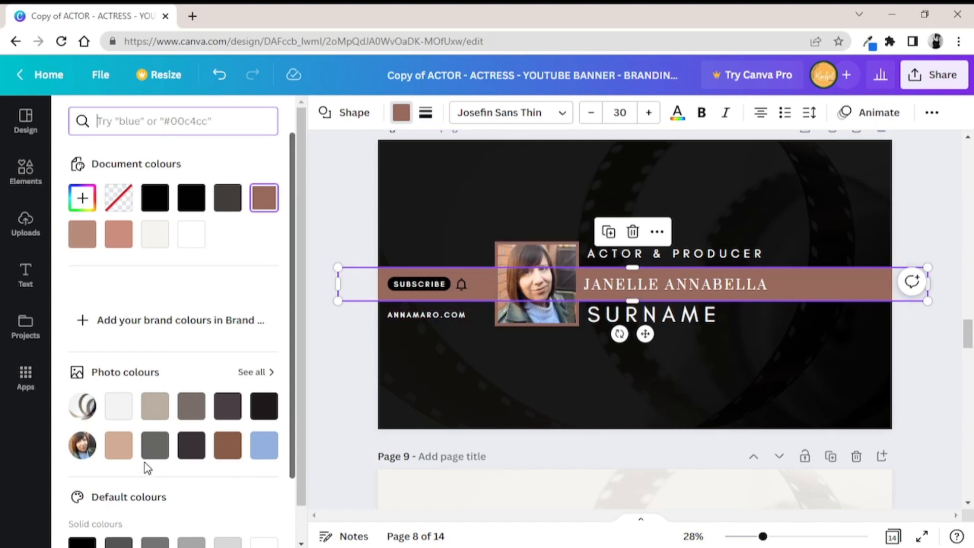
click(154, 447)
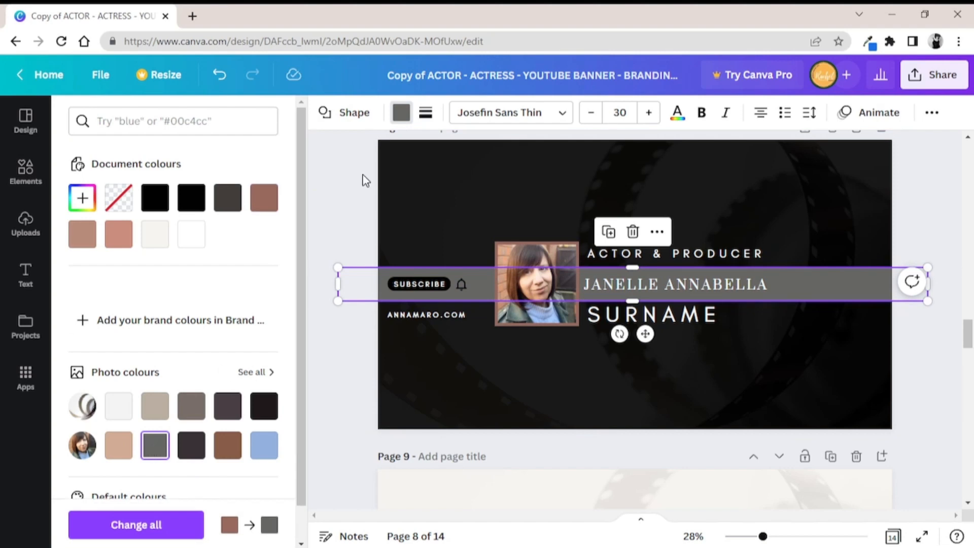
click(499, 256)
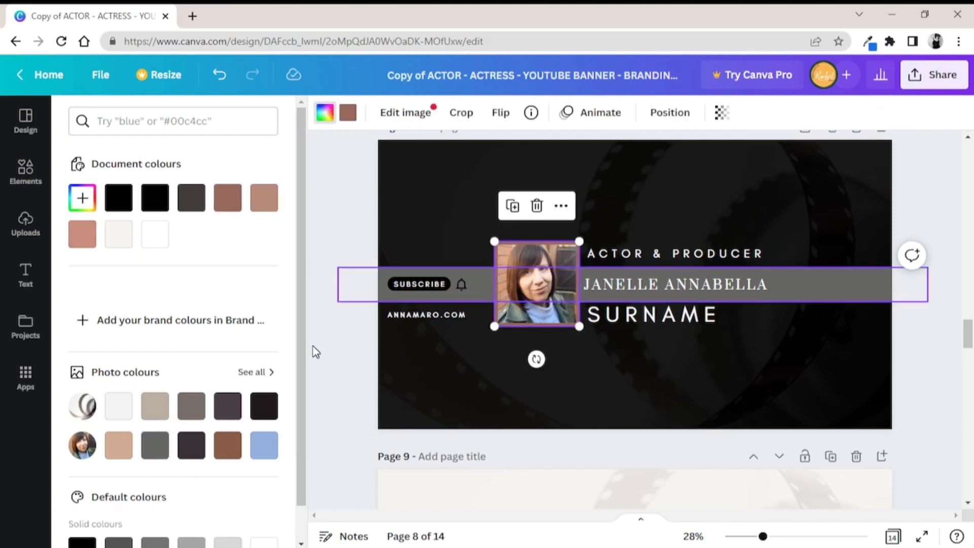
click(230, 456)
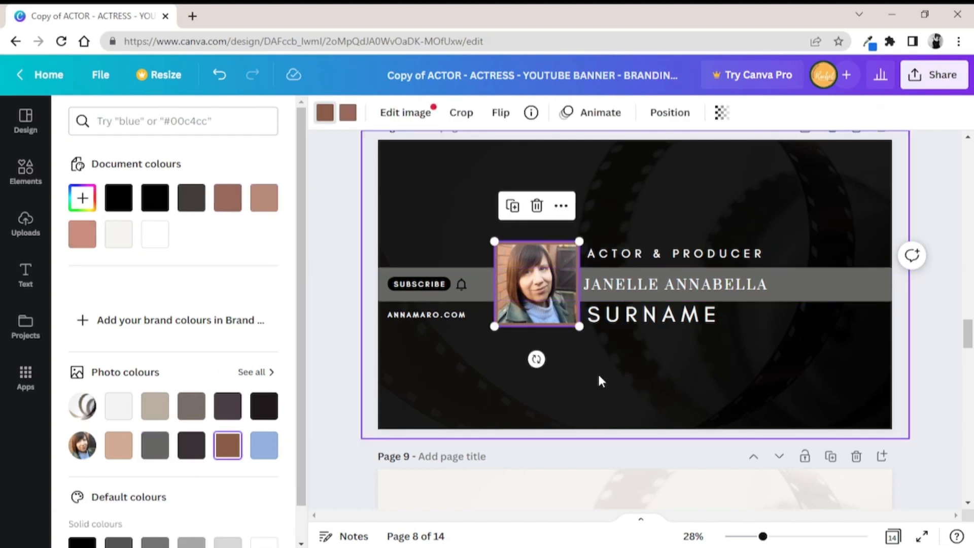
Try light blue and grey on SURNAME, and recolour both it and ACTOR & PRODUCER in the portrait's light tan
click(654, 329)
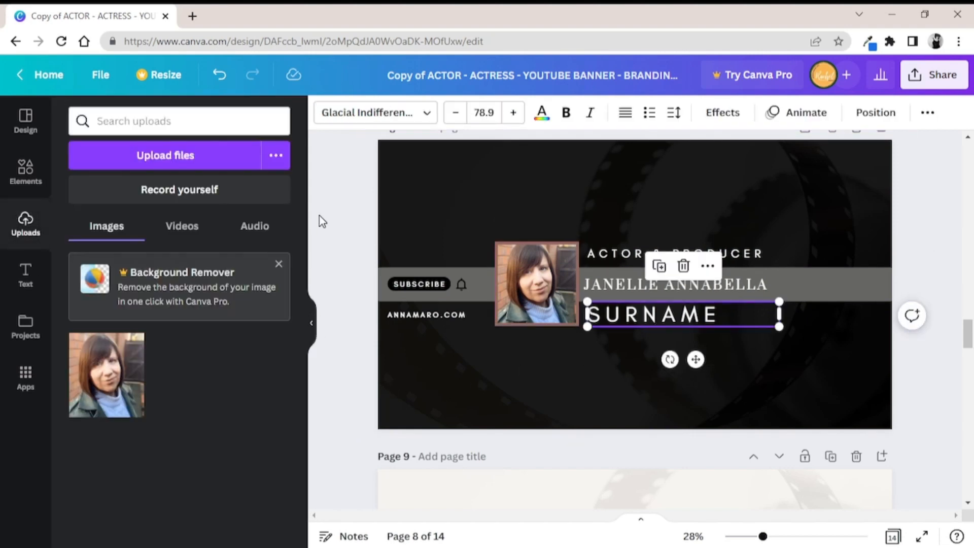
click(542, 115)
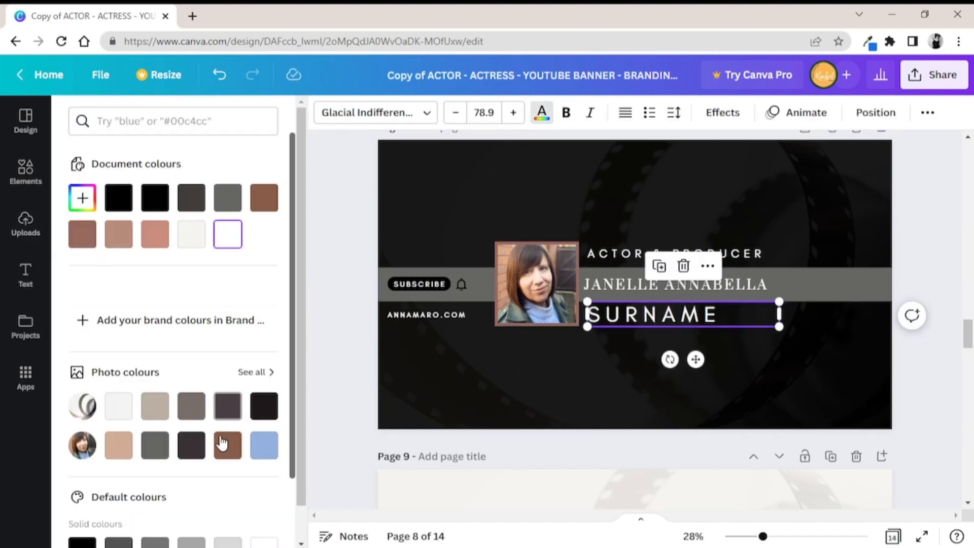
click(263, 447)
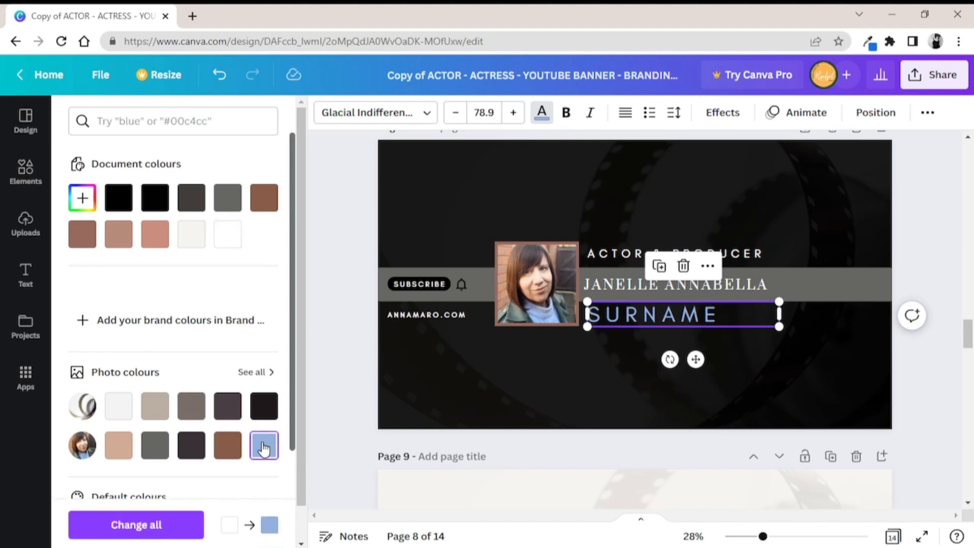
click(157, 449)
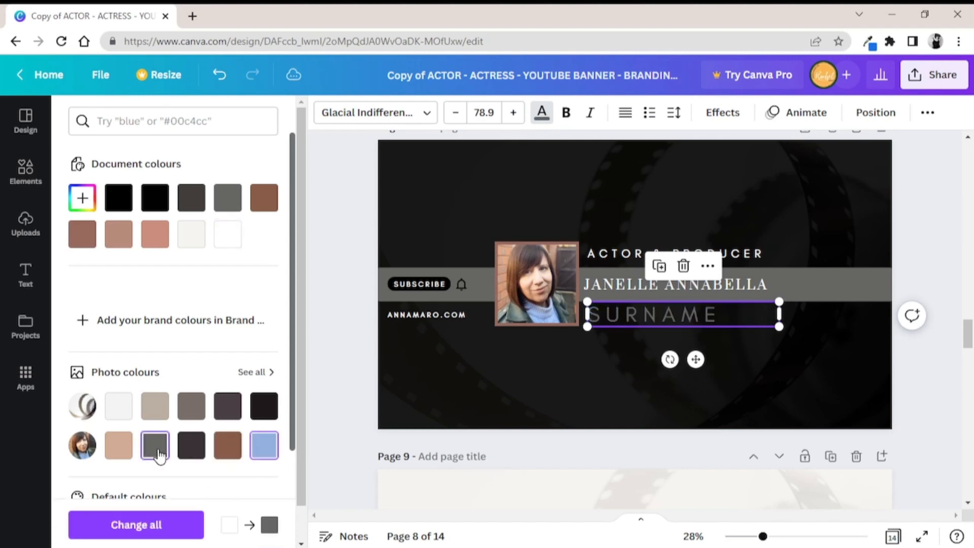
click(124, 450)
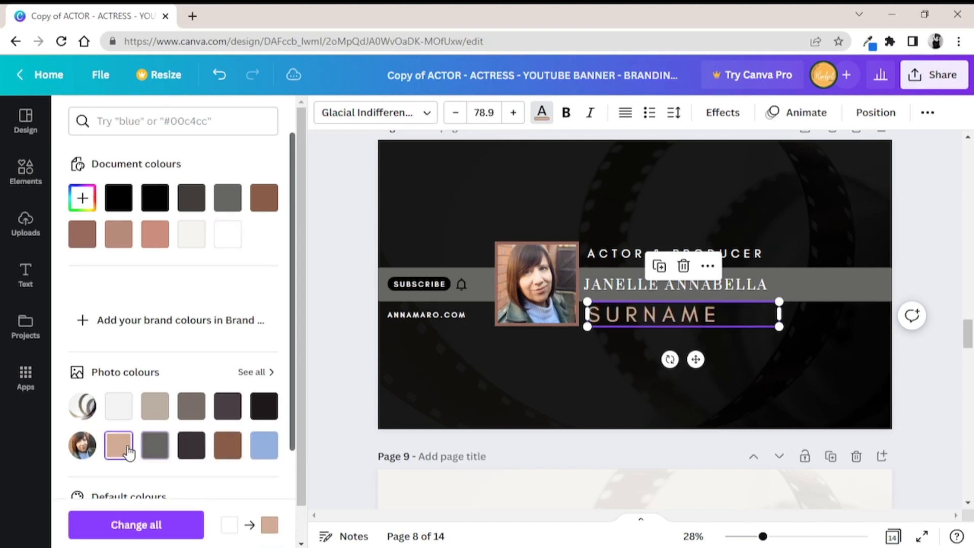
click(596, 253)
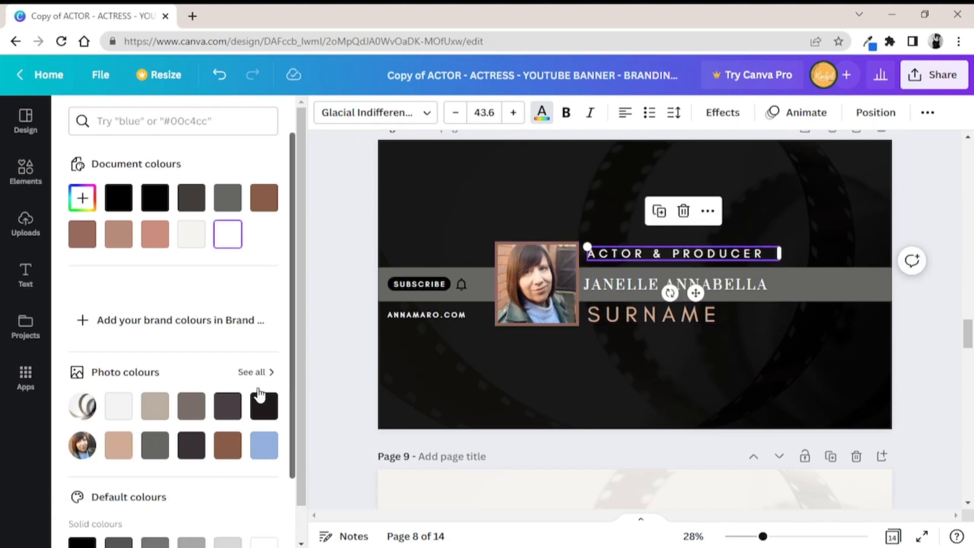
click(128, 446)
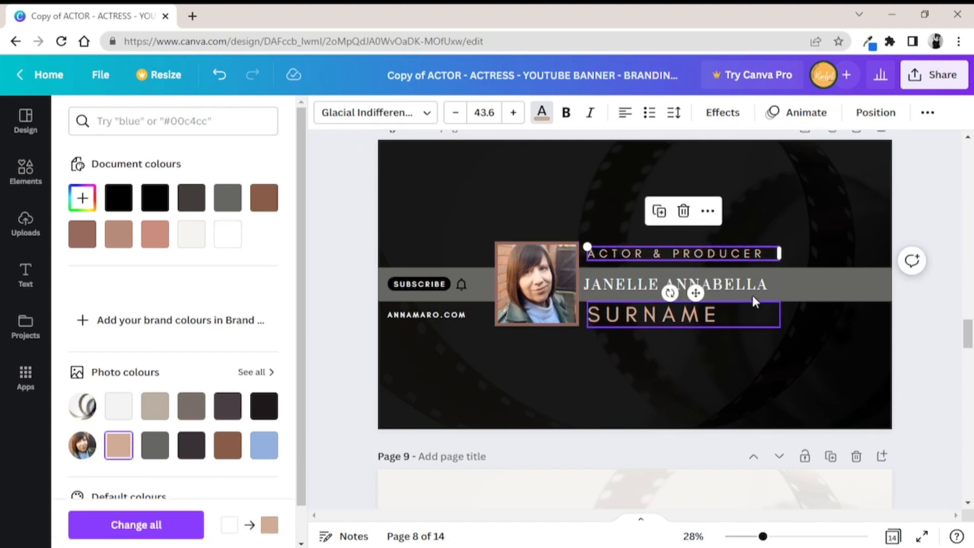
Replace the double first name on page 8 with a shorter first name and fit it at size 98.4 within the grey band
click(775, 292)
drag(775, 292, 573, 282)
key(BackSpace)
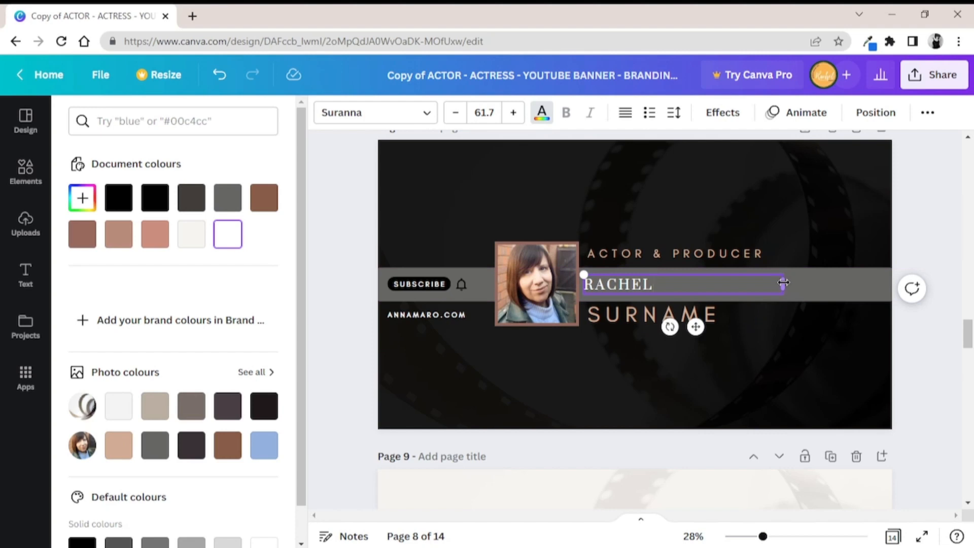
drag(783, 283, 724, 264)
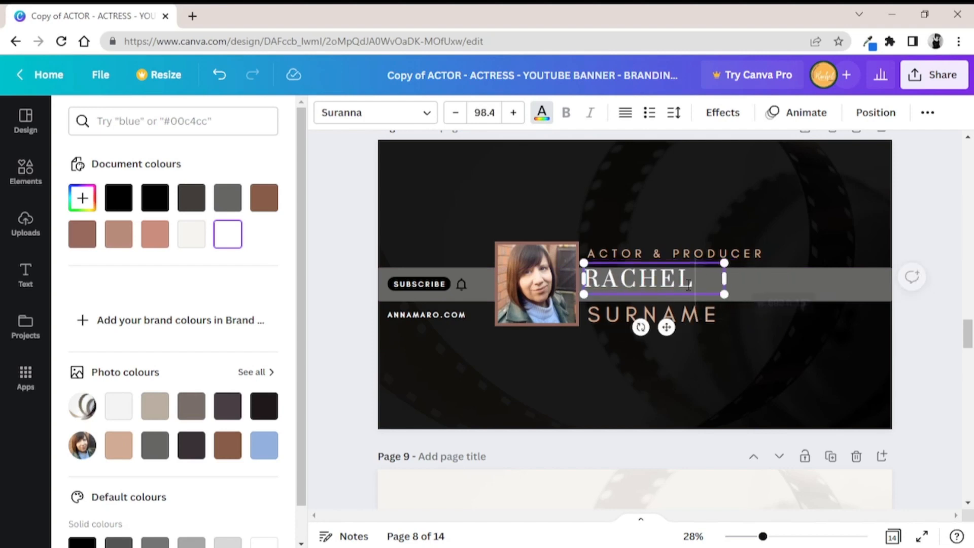
drag(666, 328, 672, 336)
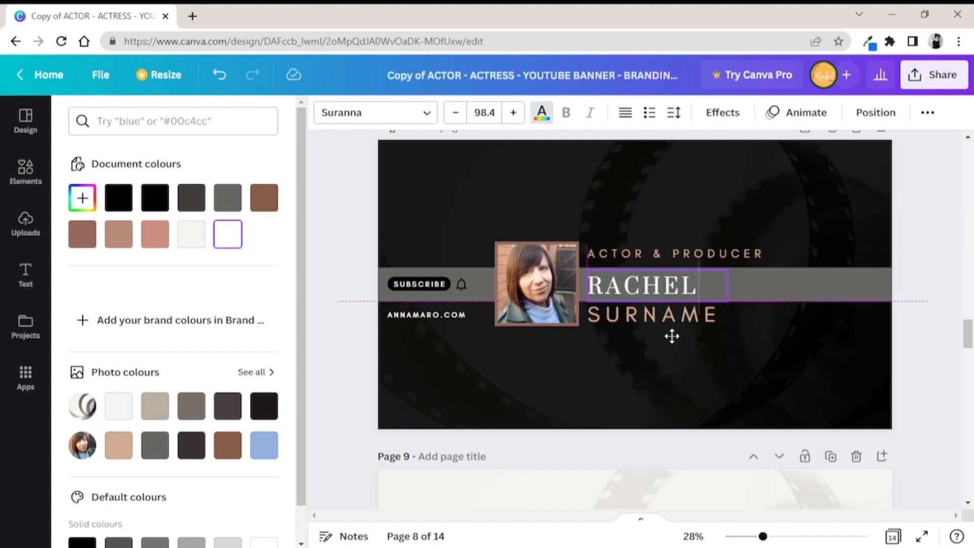
Replace the SURNAME placeholder on page 8 with the owner's real surname
click(659, 315)
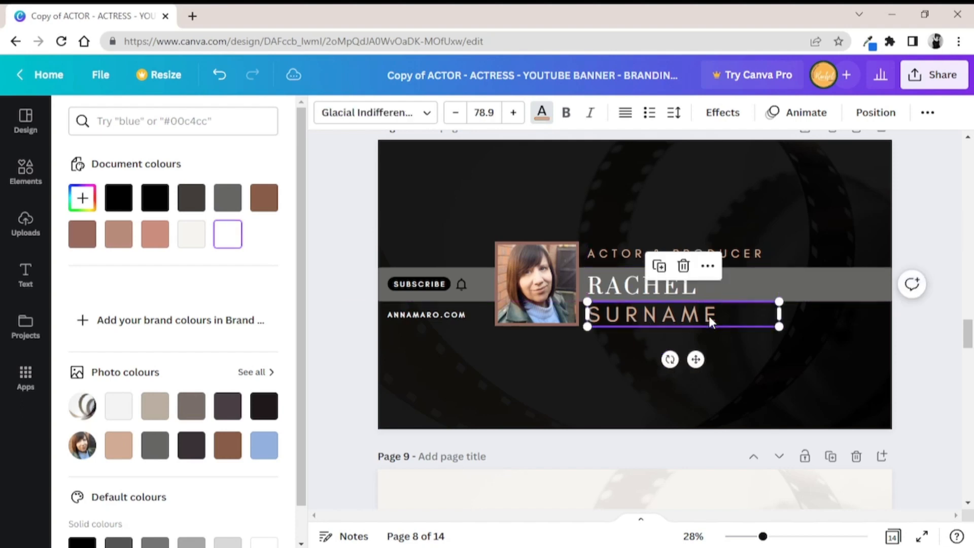
key(shift+Left)
key(shift+Left)
key(shift+Left)
key(shift+Left)
key(shift+Left)
key(shift+Left)
key(shift+Left)
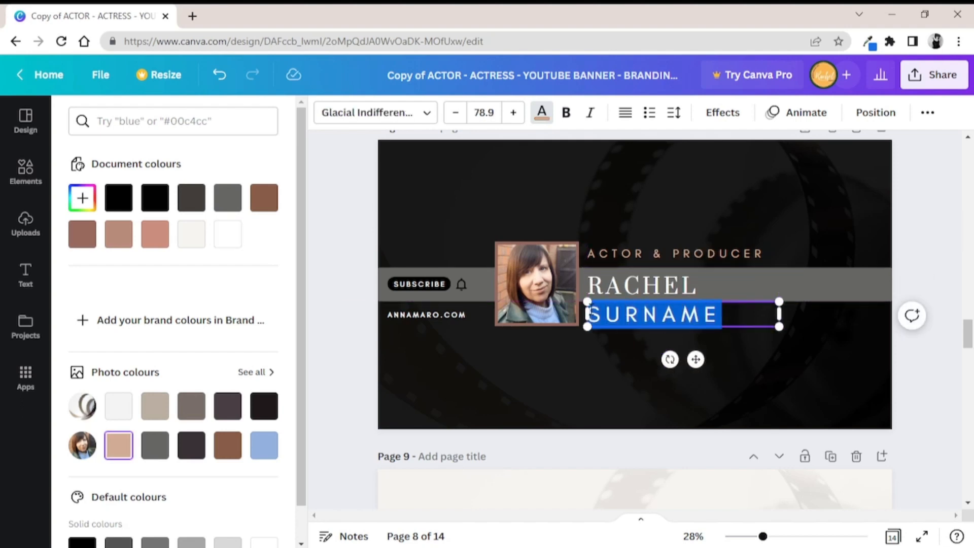
key(BackSpace)
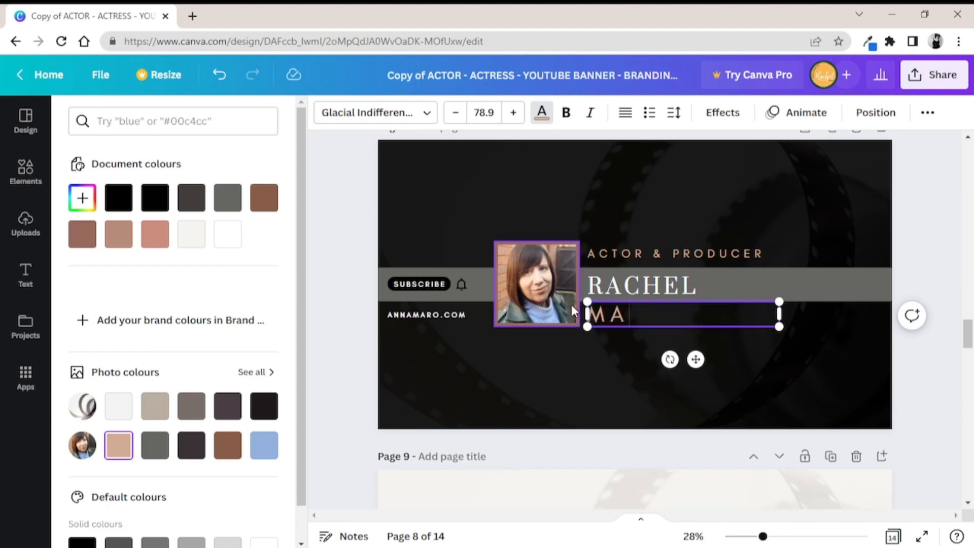
click(448, 333)
Replace the website name beneath the subscribe button with the owner's own website name, keeping the .COM ending
click(438, 316)
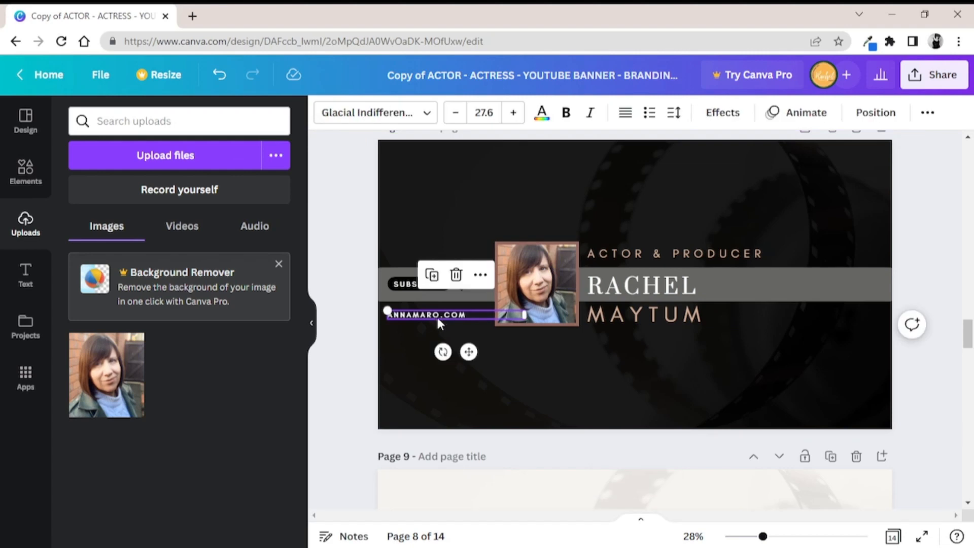
drag(438, 315, 397, 335)
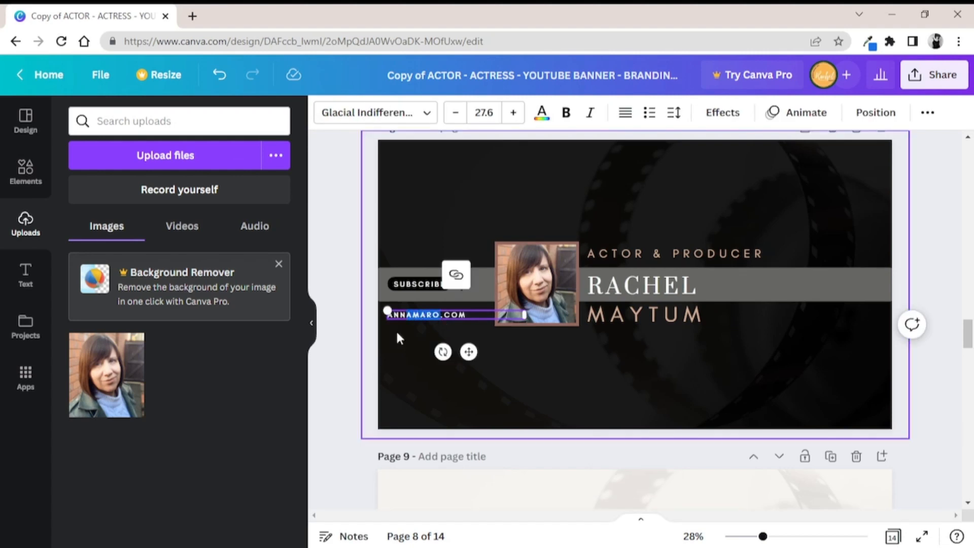
key(BackSpace)
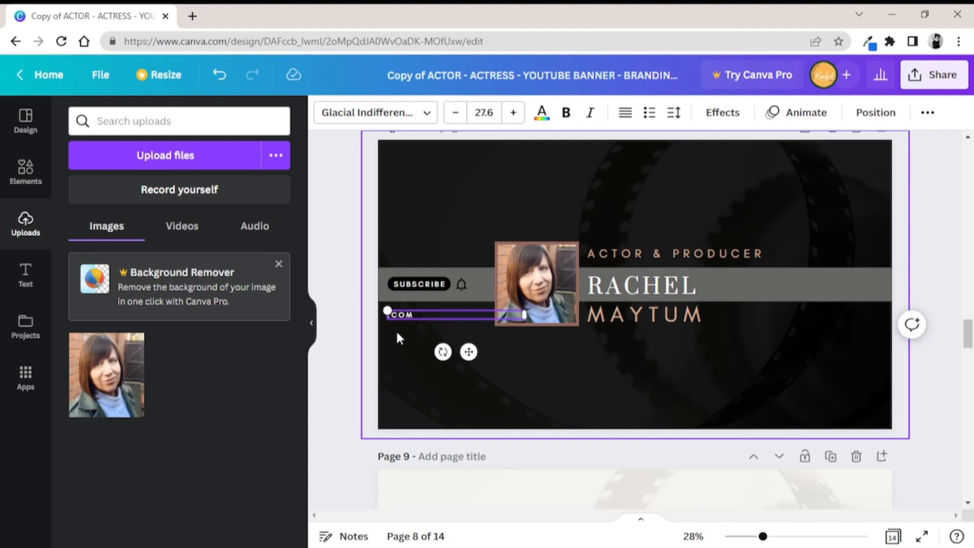
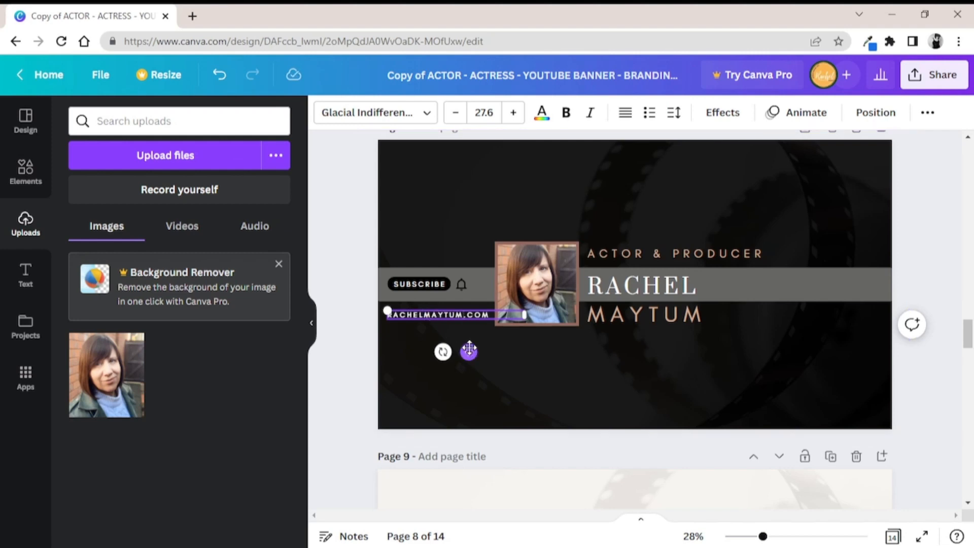
Try the website text lower on the banner, return it beneath the subscribe button, set its size to 22.6 and nudge it slightly left
drag(470, 352, 628, 403)
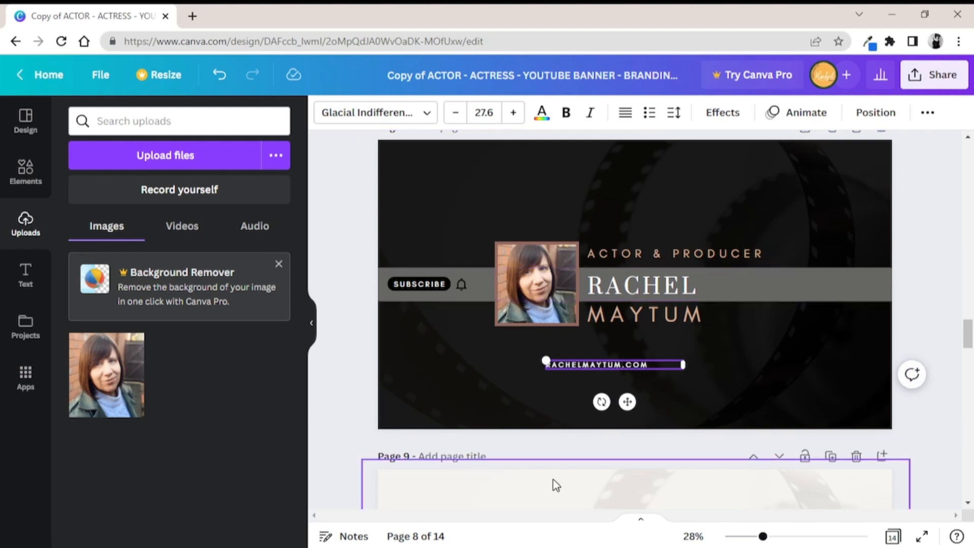
drag(627, 402, 466, 351)
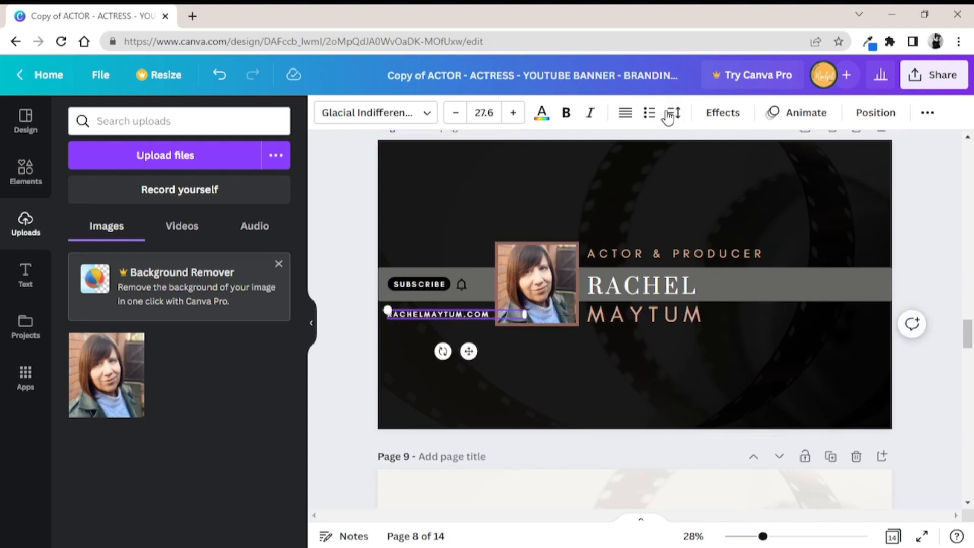
click(456, 114)
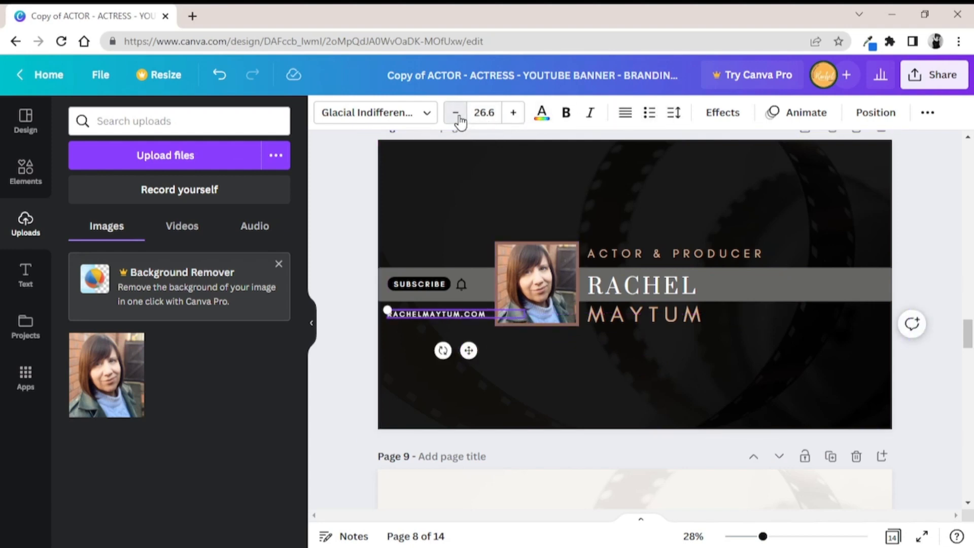
click(456, 114)
click(456, 115)
click(456, 115)
click(456, 114)
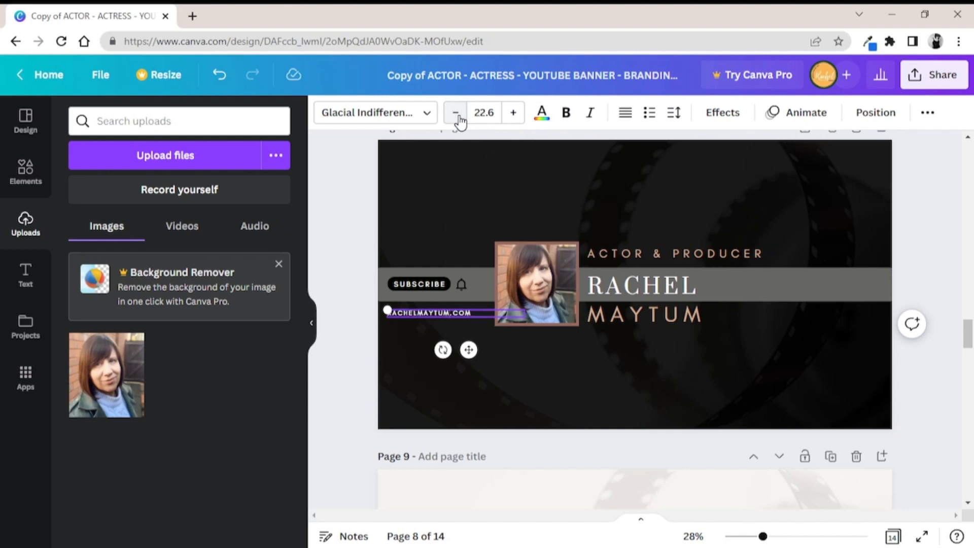
click(456, 114)
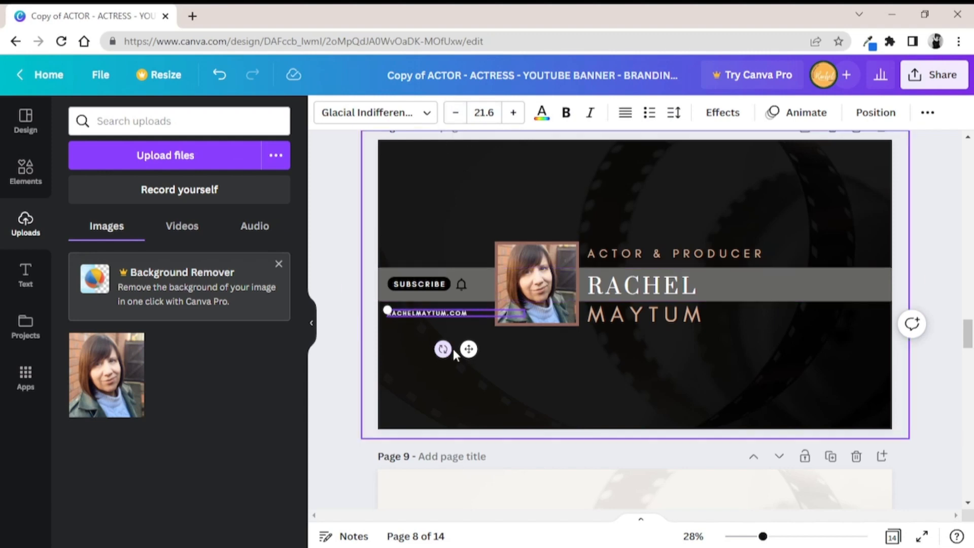
drag(468, 349, 466, 347)
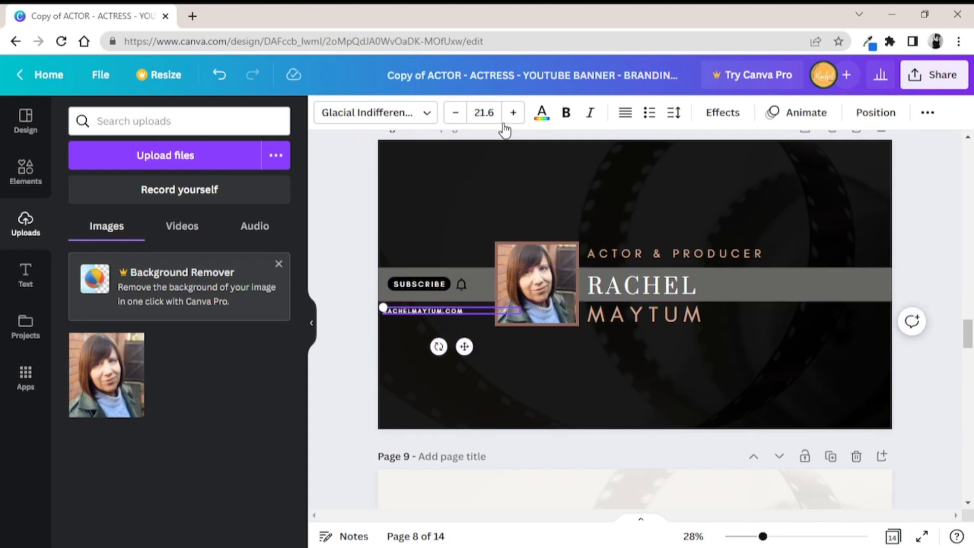
click(513, 112)
Shift the subscribe and bell group slightly left in line with the website text, and reduce the website text to size 21.6
scroll(963, 345, up, 3)
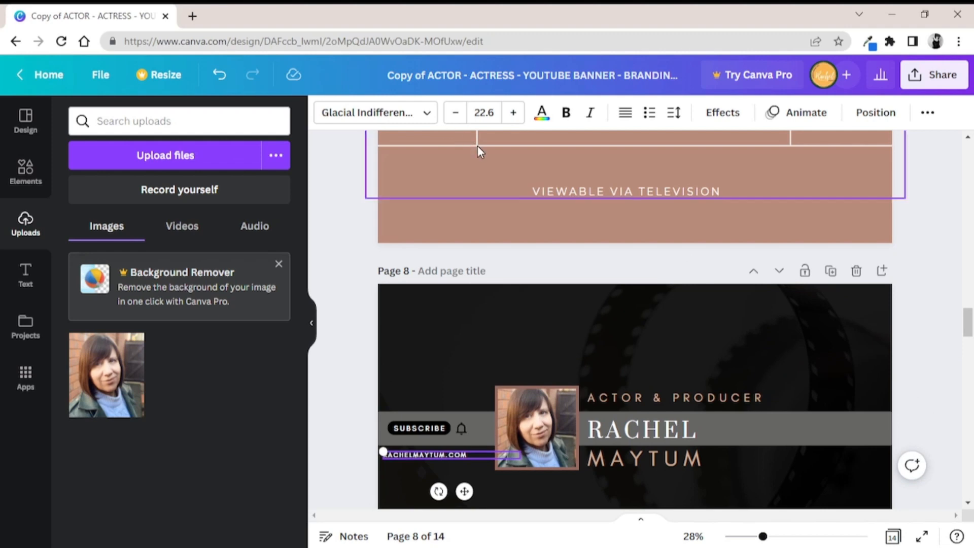
click(460, 430)
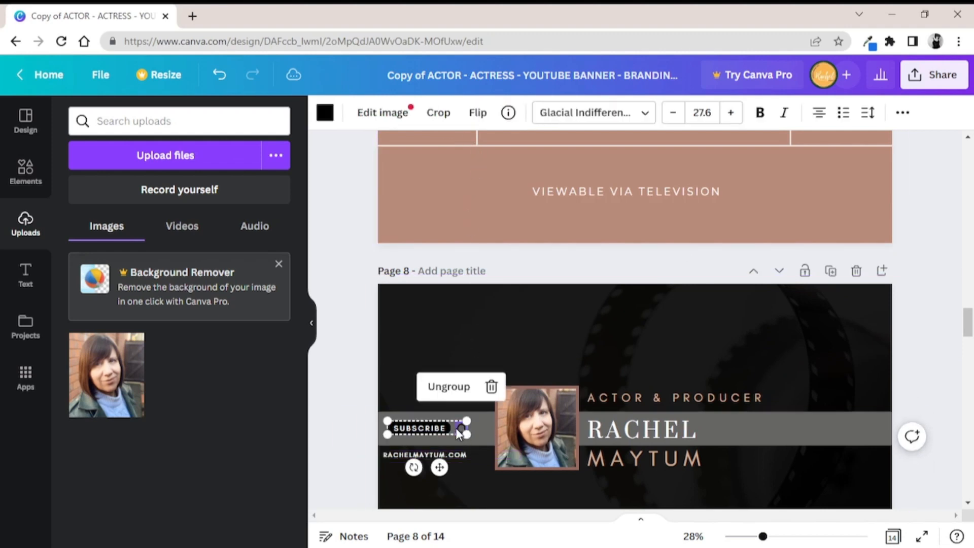
drag(459, 430, 454, 429)
click(454, 453)
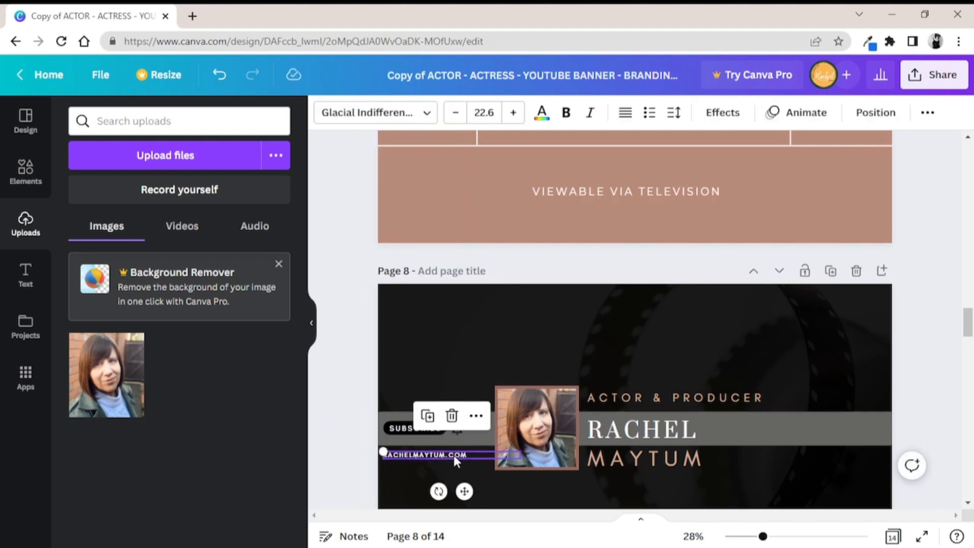
click(459, 113)
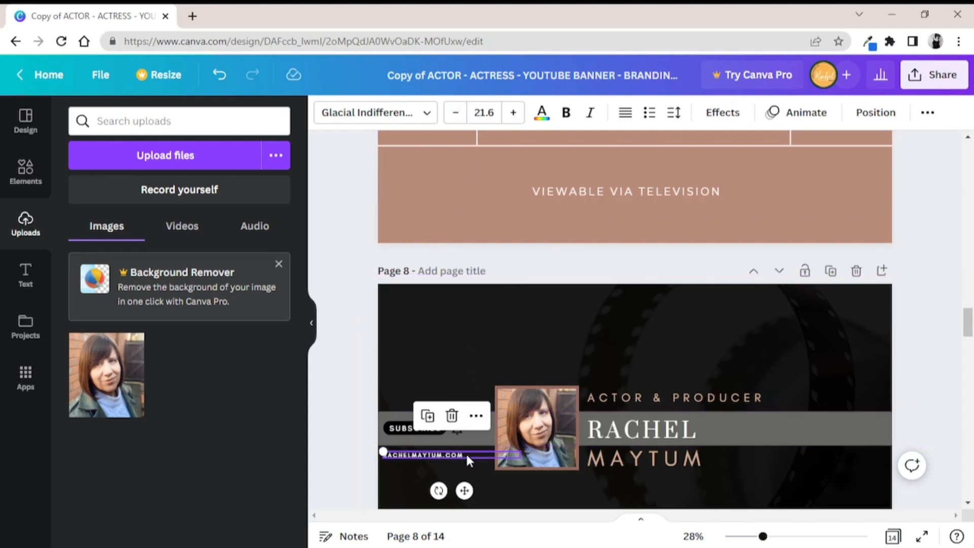
click(349, 348)
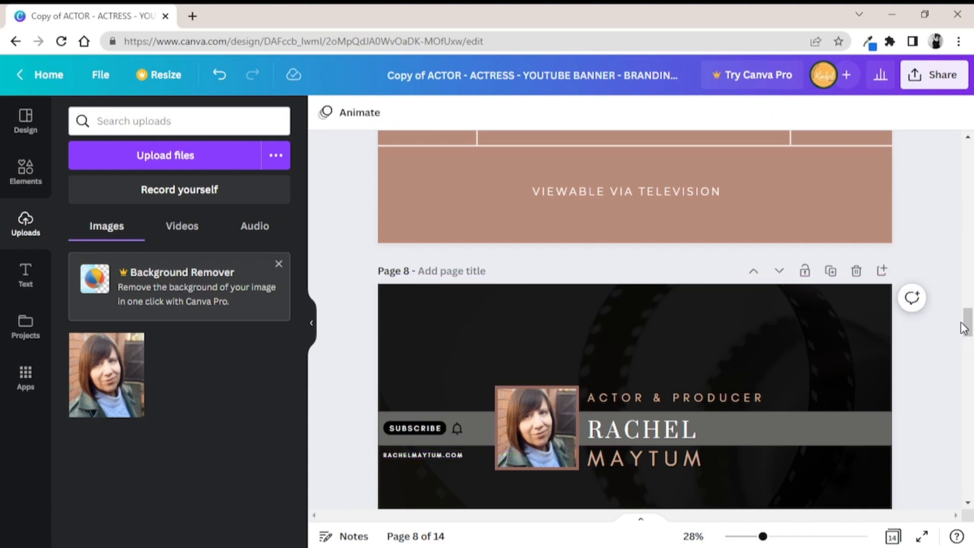
Move the film-reel photo on page 8 down to expose a strip of the solid page background above it
drag(964, 327, 970, 341)
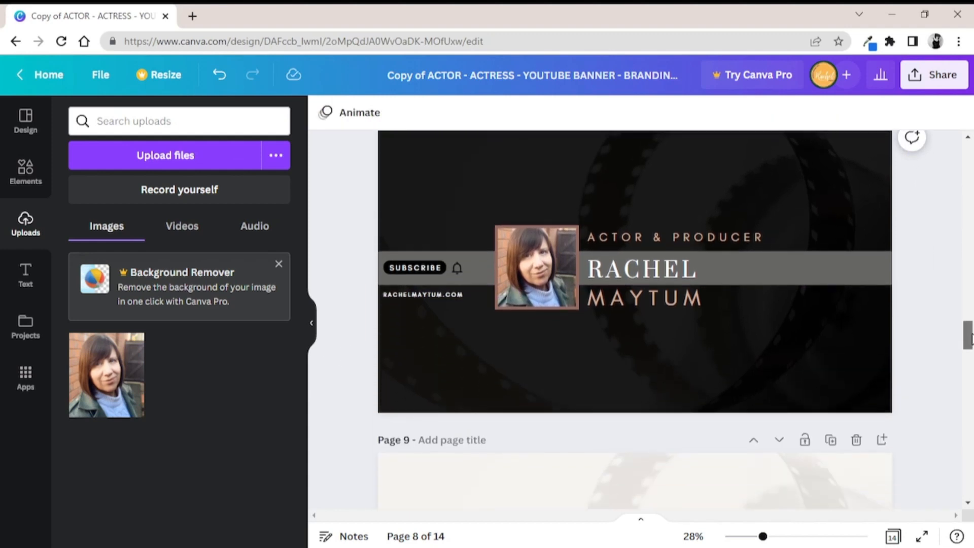
click(846, 167)
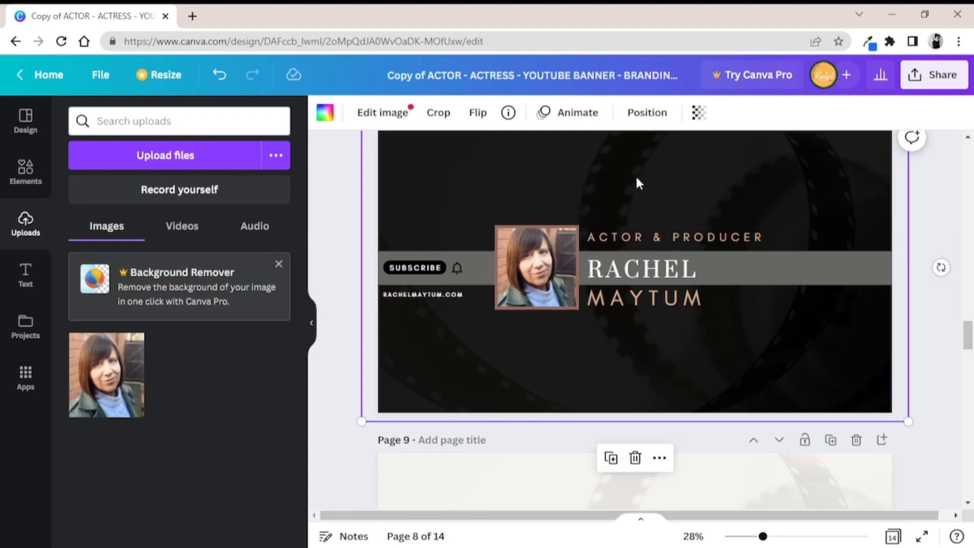
mouse_move(967, 336)
mouse_down()
mouse_move(968, 319)
mouse_move(968, 330)
mouse_up()
drag(770, 247, 772, 286)
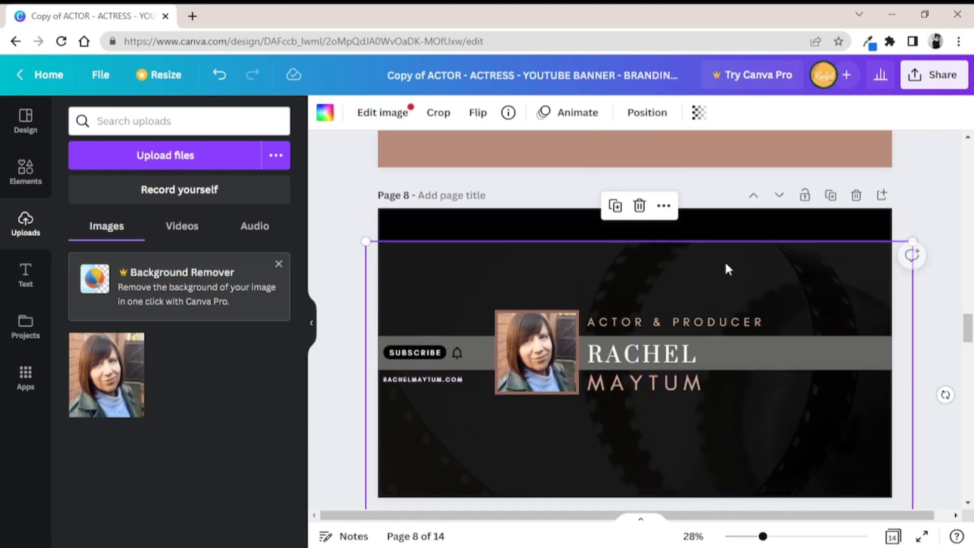
Try brown, light tan and light blue on the page 8 background, and settle on grey from the portrait's photo colours
click(758, 235)
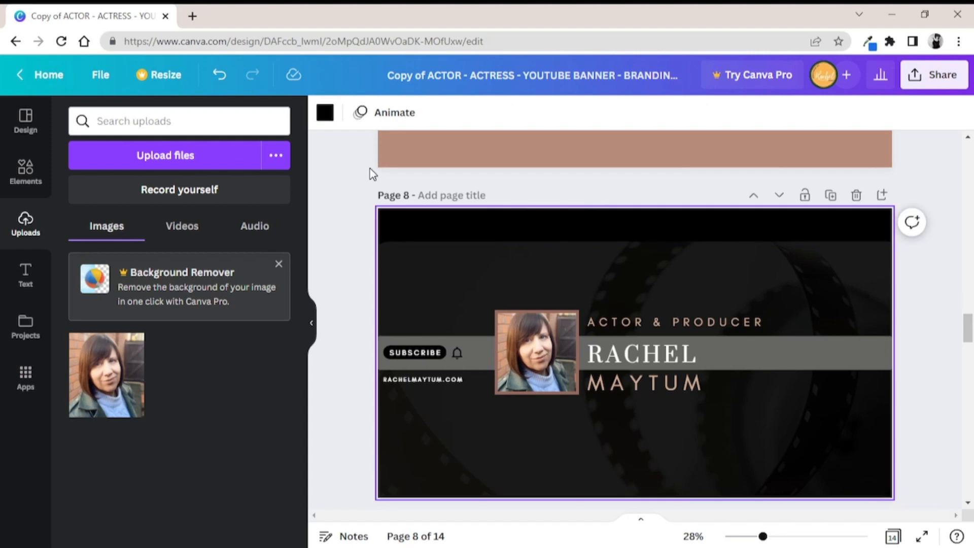
click(325, 114)
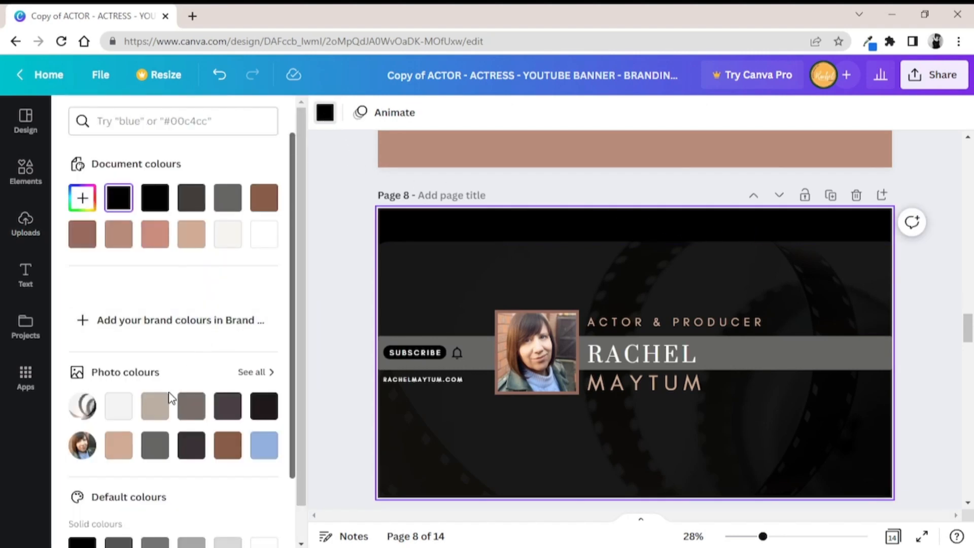
click(152, 444)
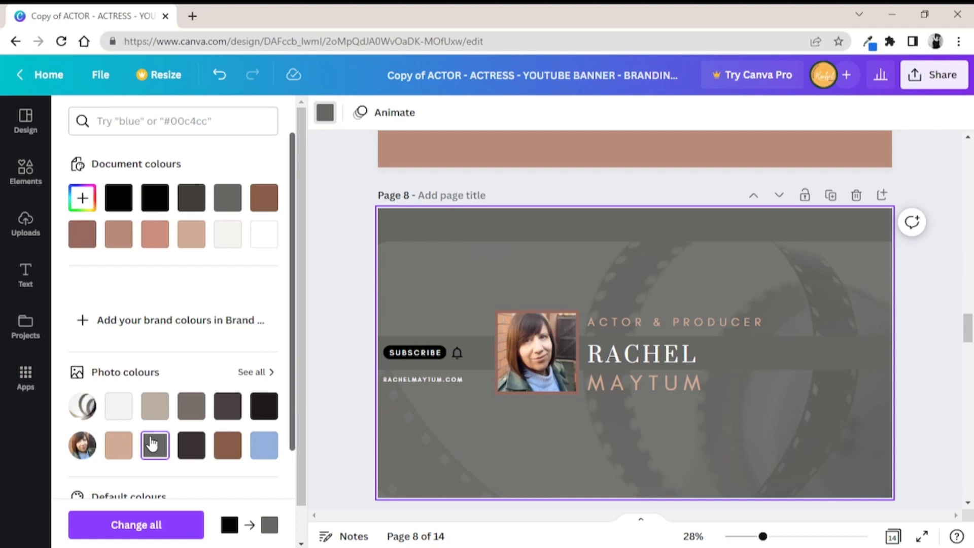
click(227, 445)
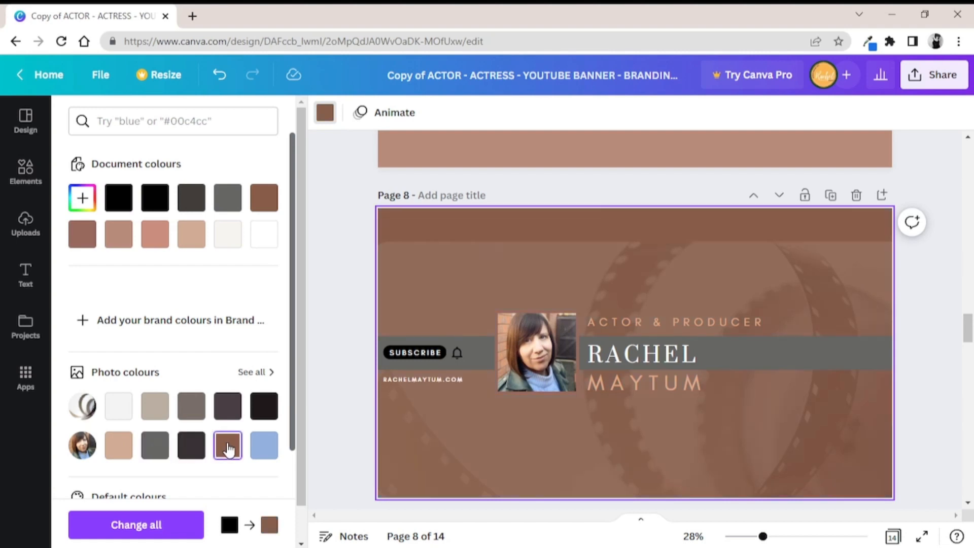
click(119, 444)
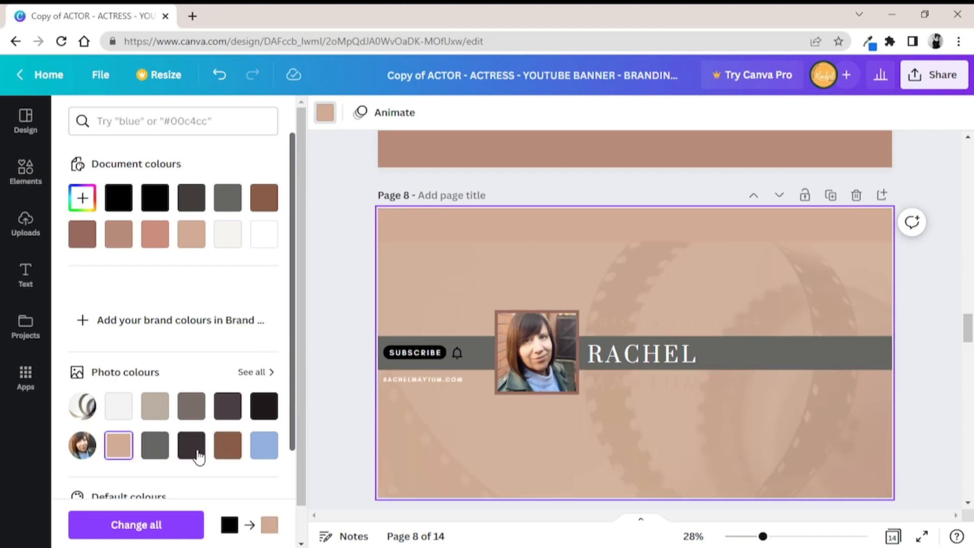
click(273, 455)
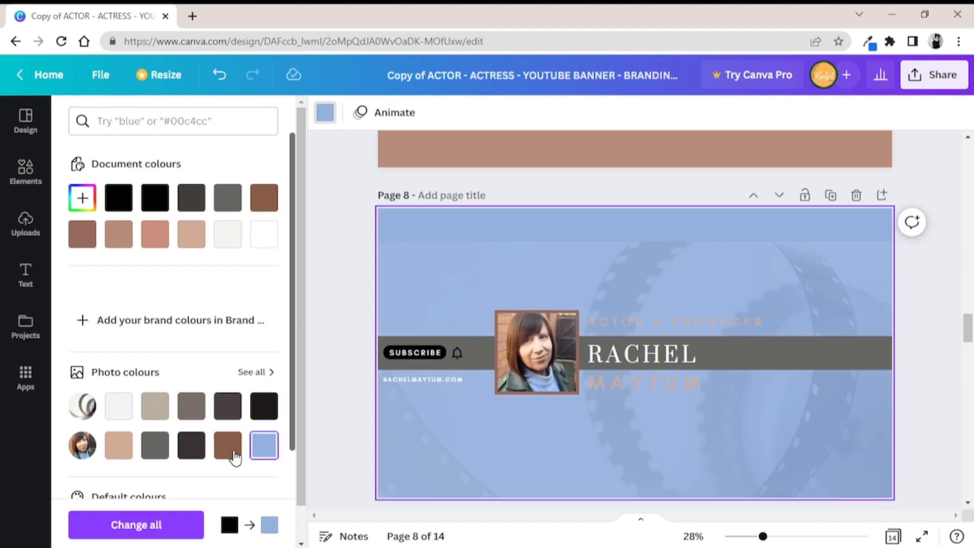
click(155, 444)
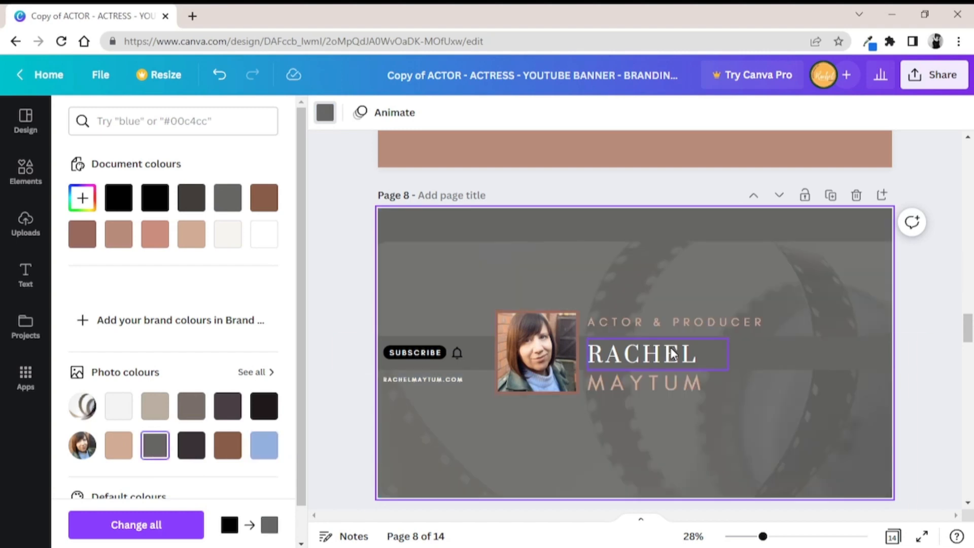
Try brown, light tan and near-black #1f181a on the page 8 name band, and settle on the portrait's dark #393236
click(763, 352)
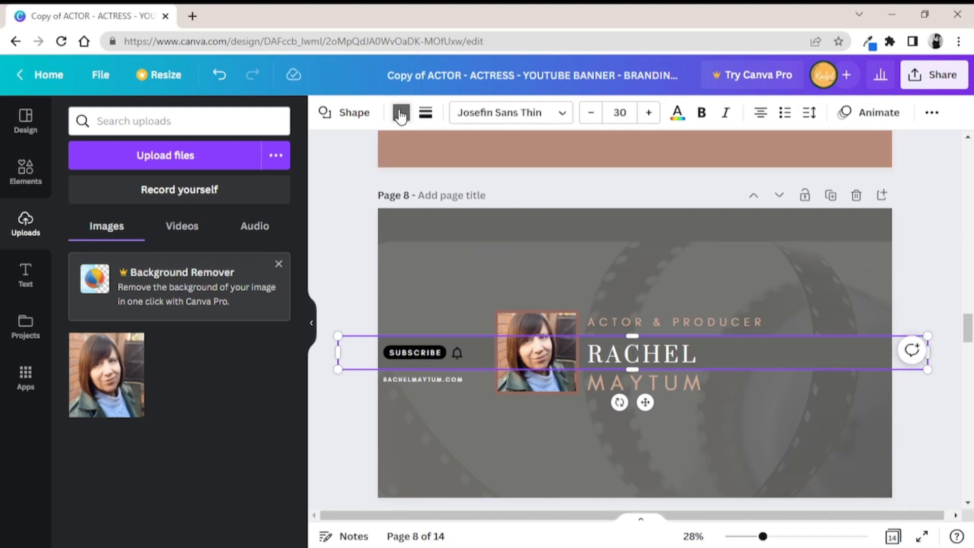
click(400, 113)
click(193, 480)
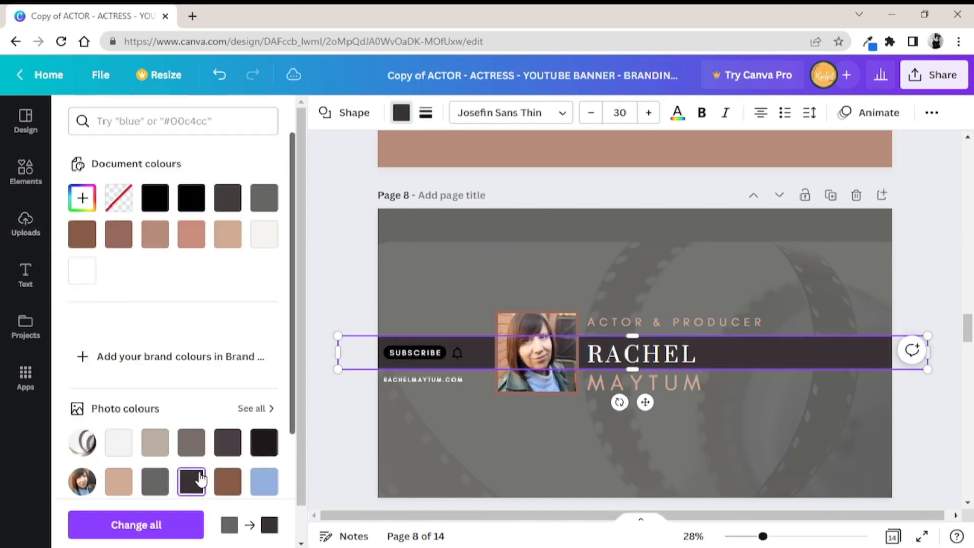
click(228, 482)
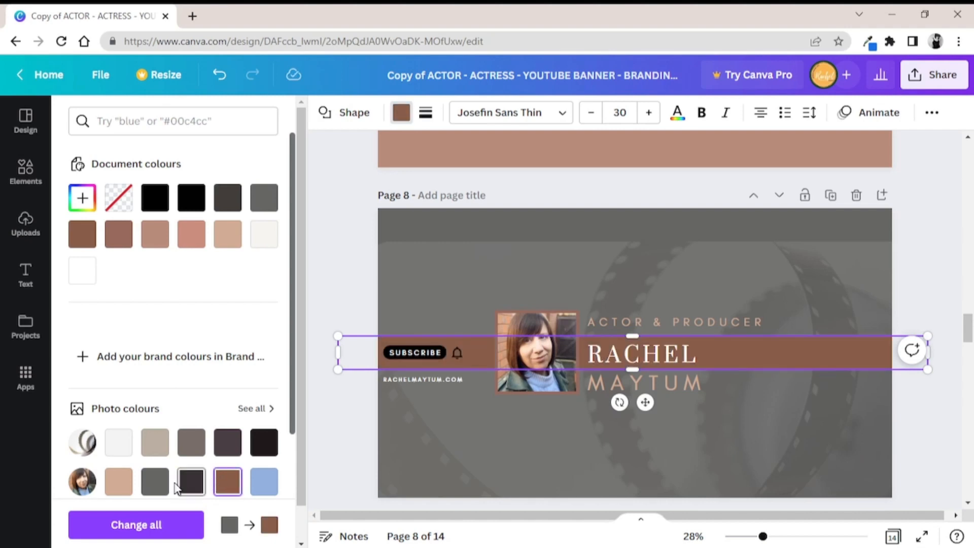
click(123, 486)
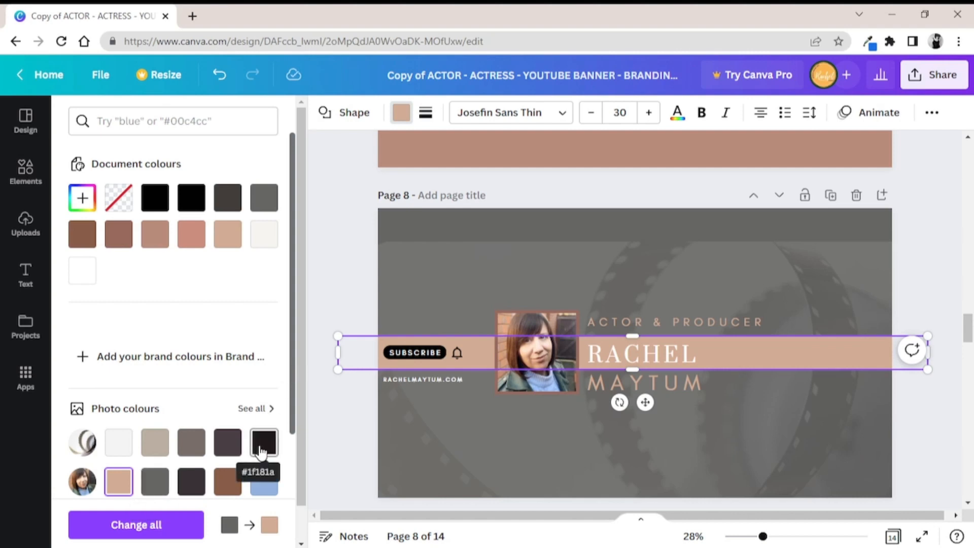
click(261, 450)
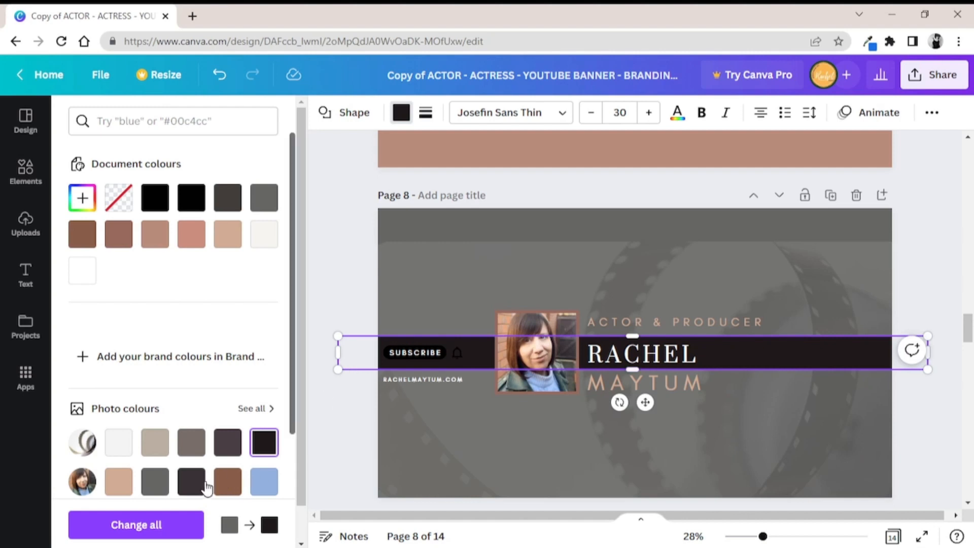
click(196, 486)
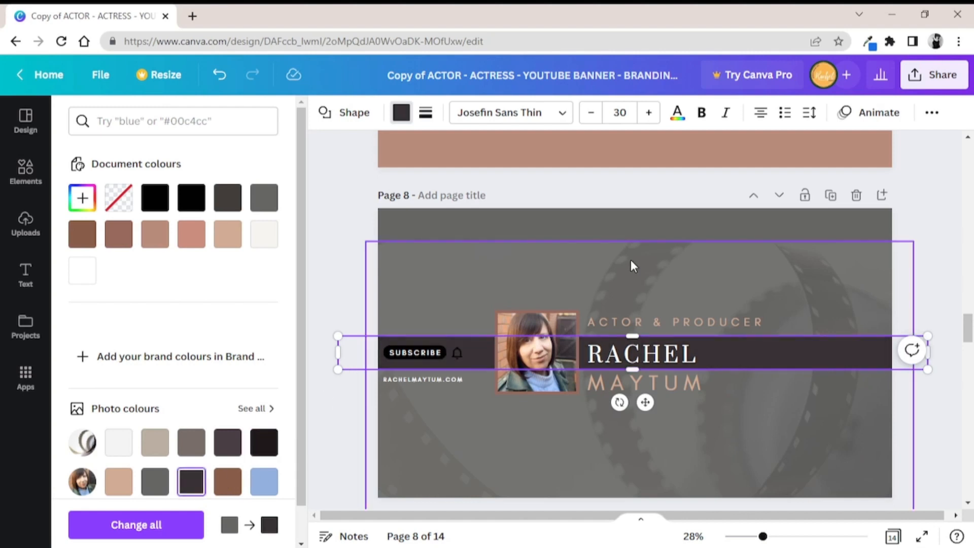
Move the film-reel photo back up to cover the exposed strip of the page 8 background
click(654, 253)
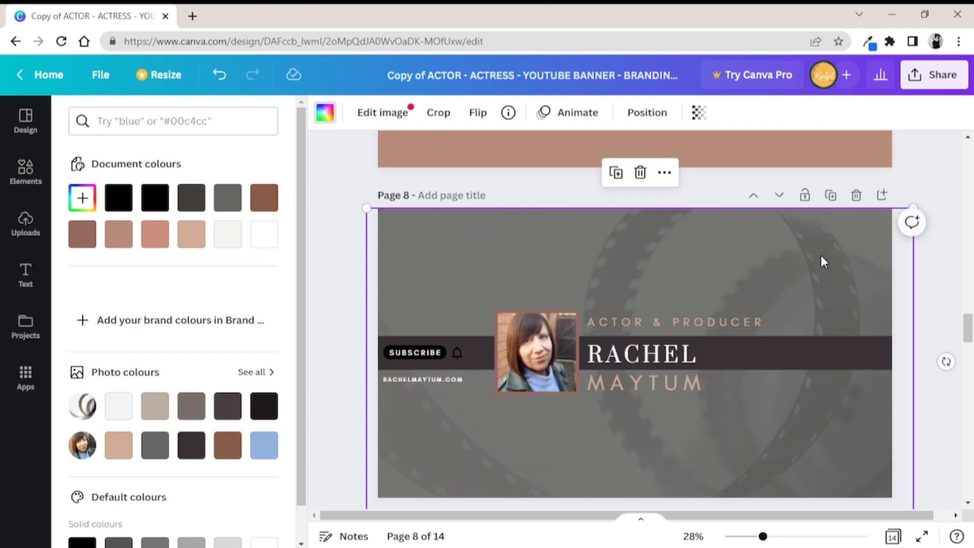
Nudge the page 8 film-reel photo up slightly and search the photo library for "Film"
drag(797, 248, 798, 240)
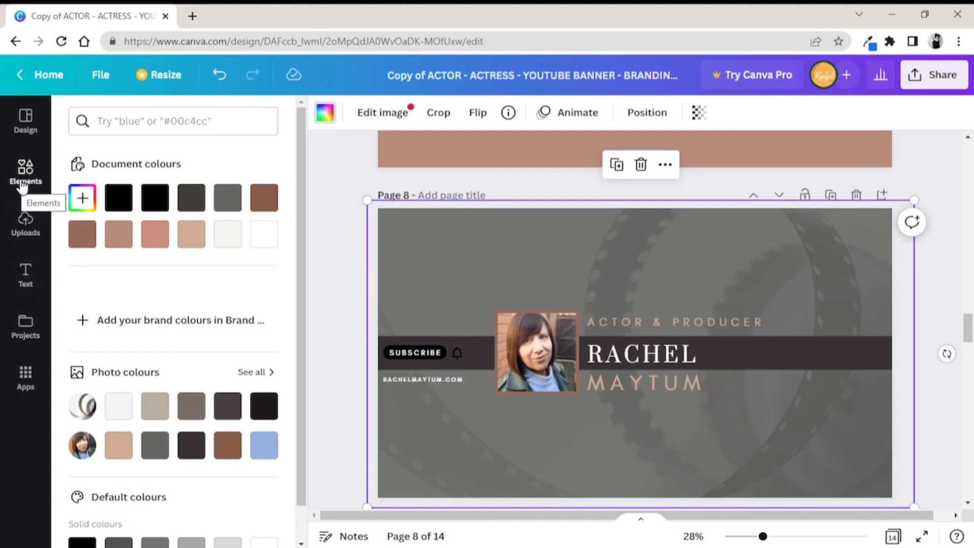
click(22, 187)
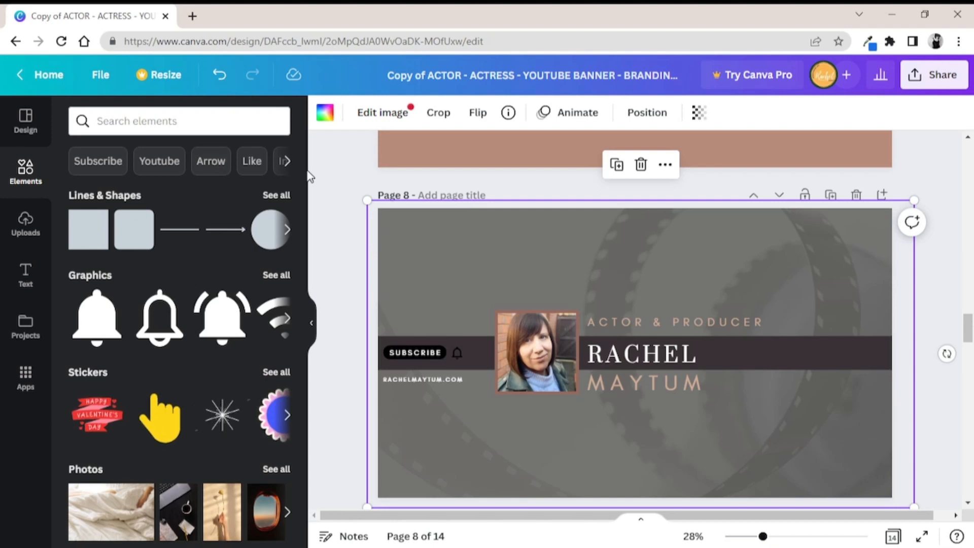
scroll(303, 180, down, 5)
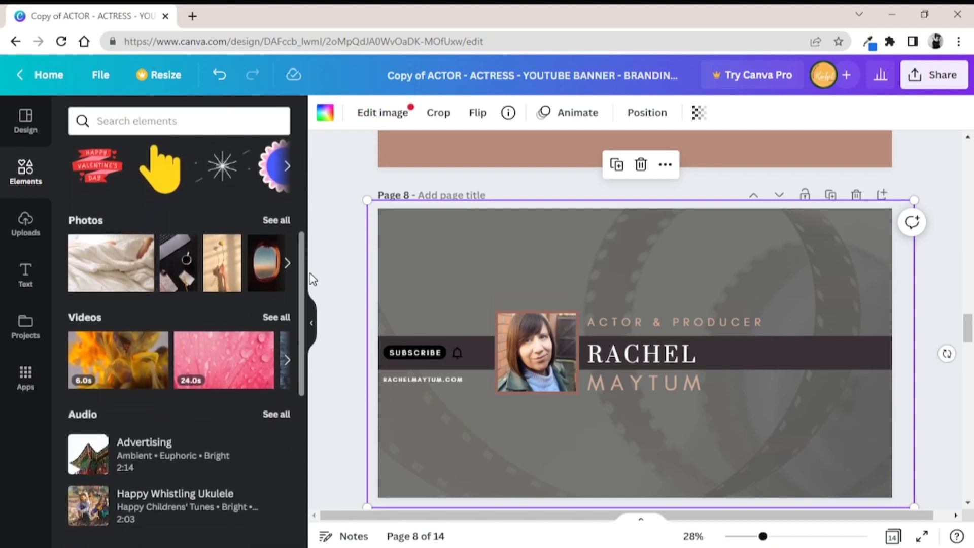
click(274, 221)
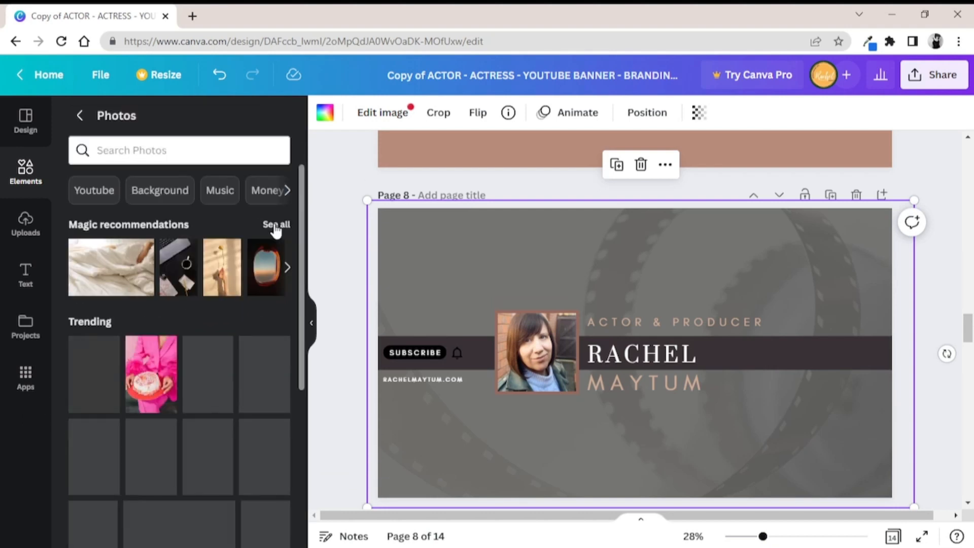
click(273, 228)
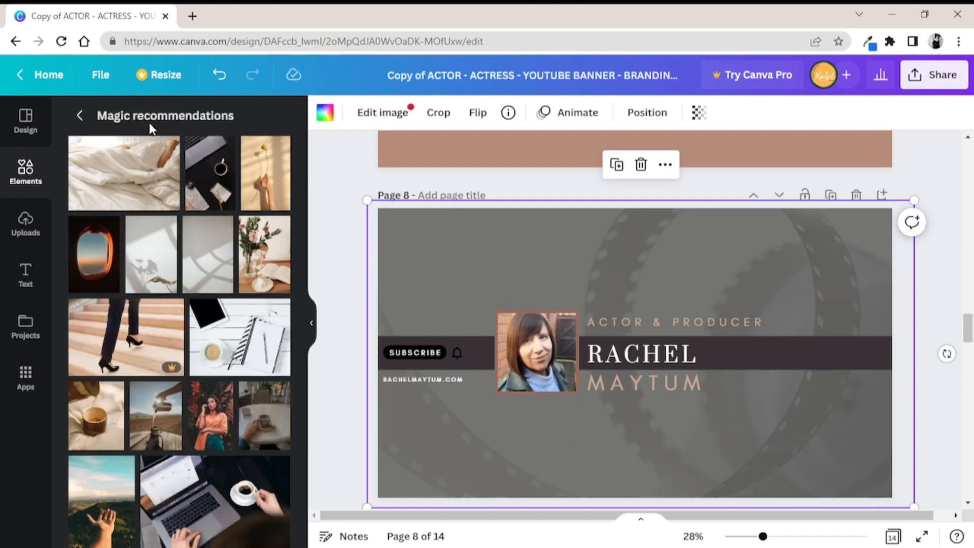
click(82, 121)
click(146, 152)
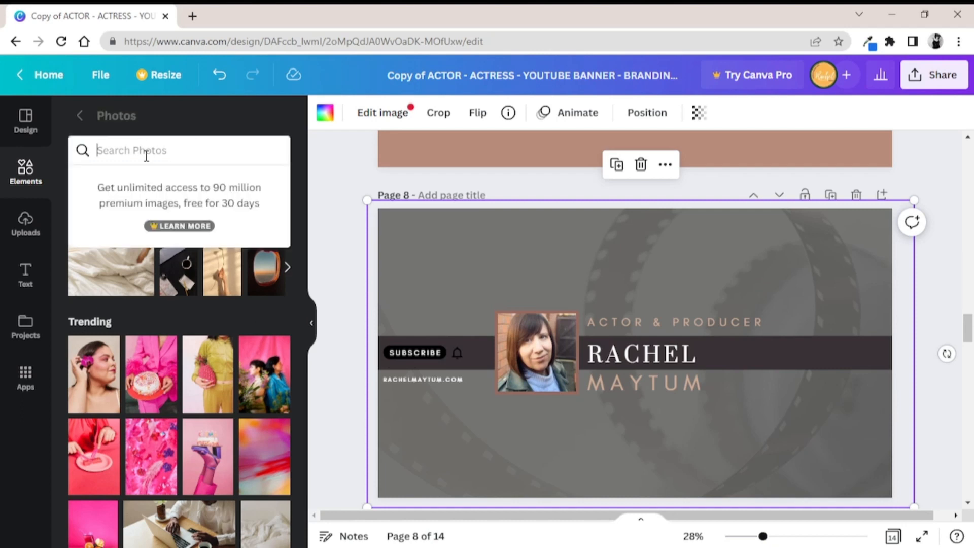
text(Film)
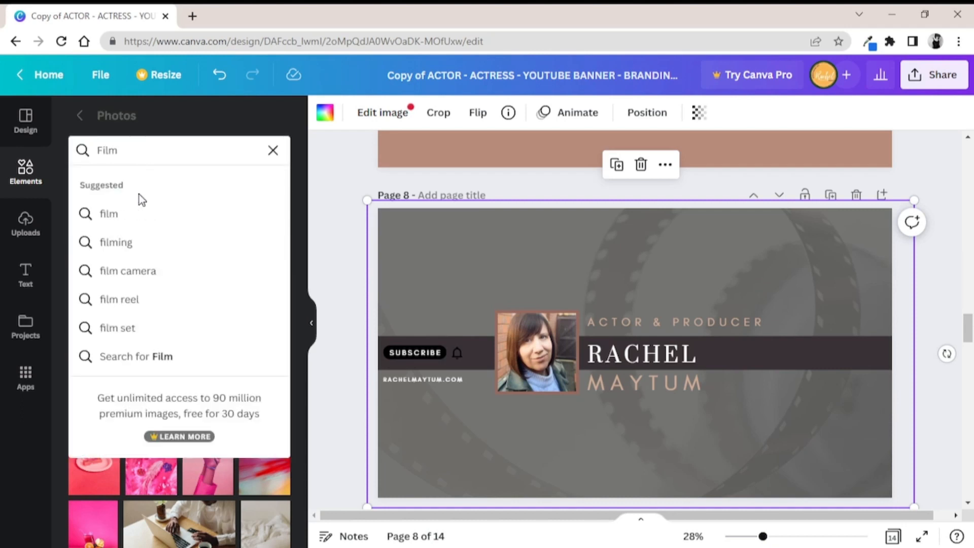
key(Return)
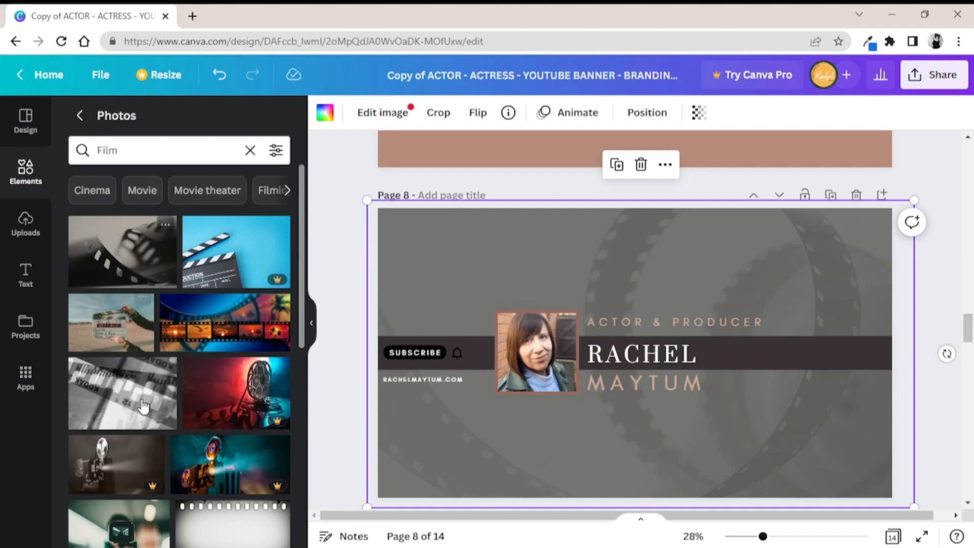
Try the premium vintage film projector photo as the page 8 background image and view the photo search filters
drag(133, 459, 416, 223)
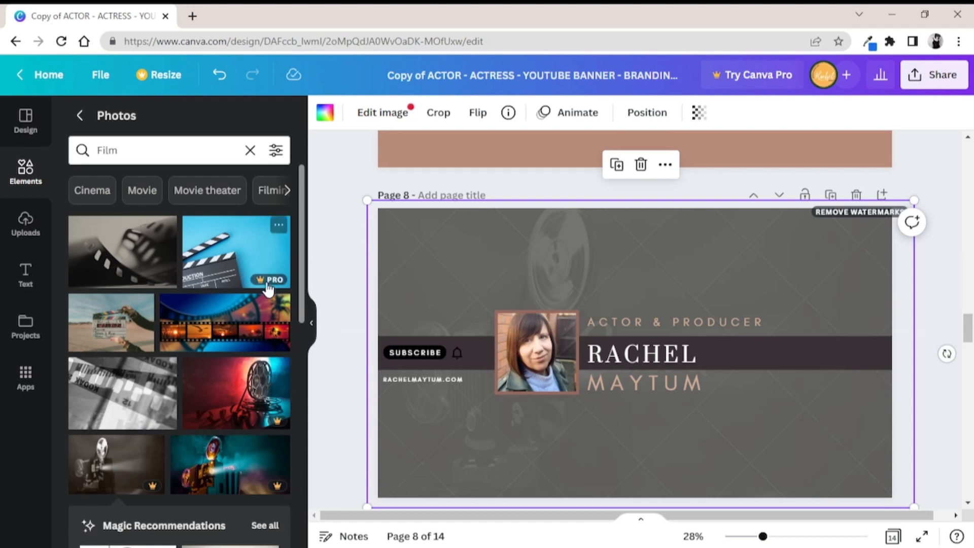
click(277, 153)
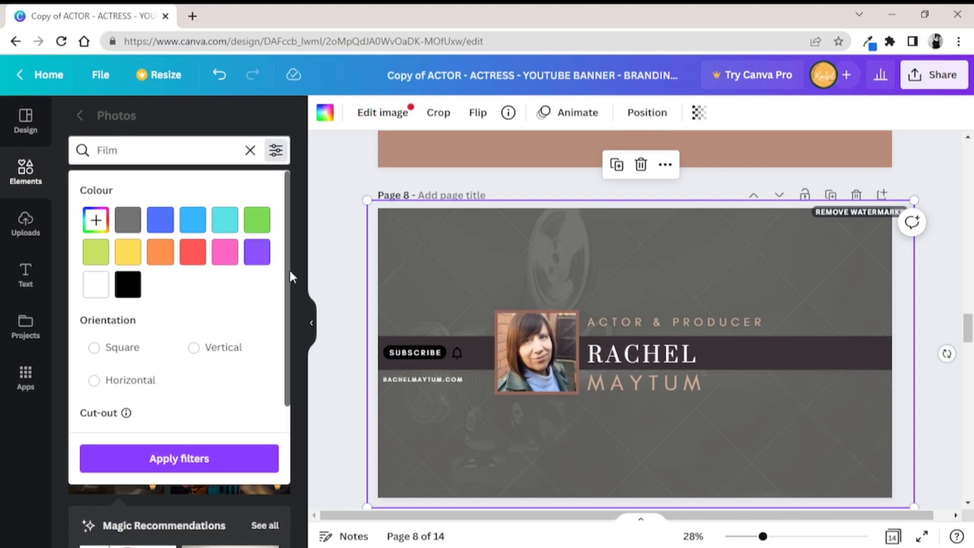
scroll(290, 272, down, 2)
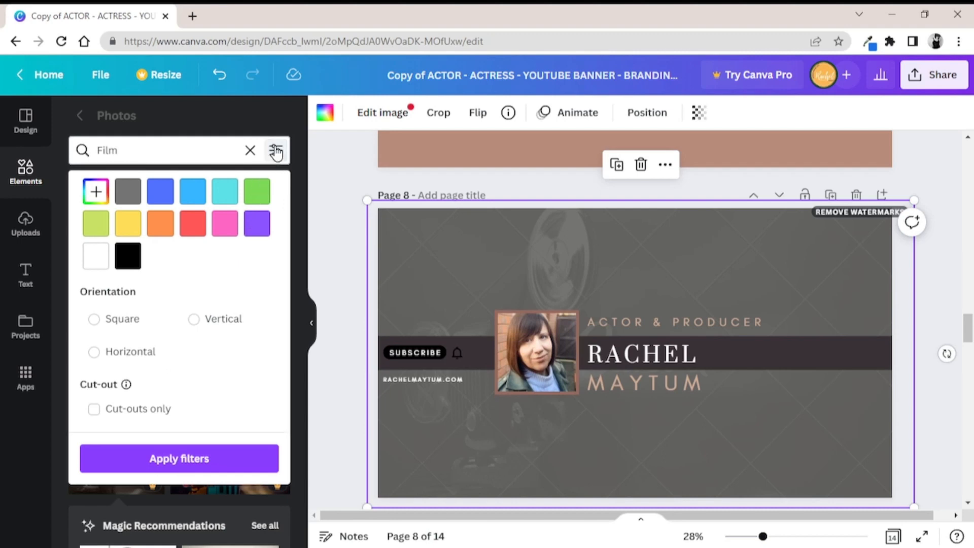
click(282, 114)
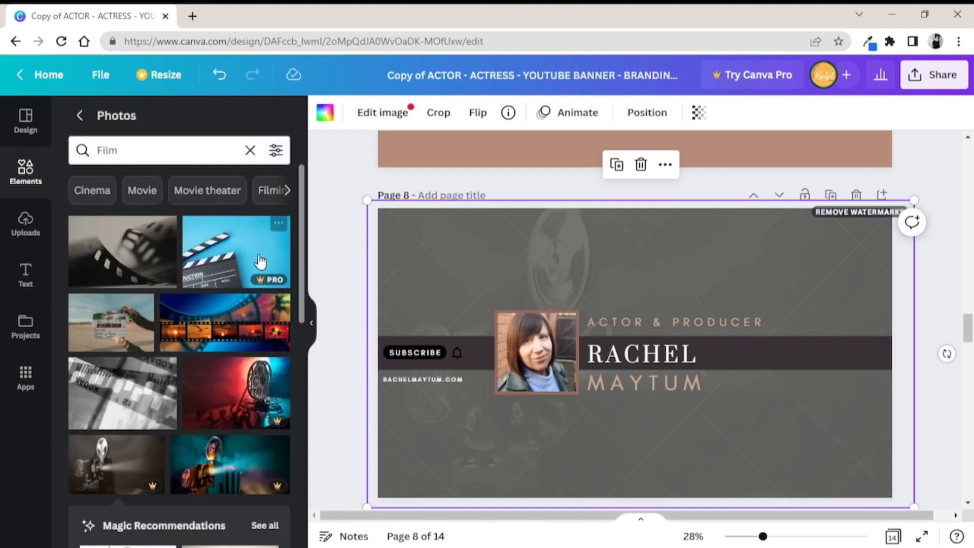
Replace the page 8 background photo with the free film-strip close-up from the search results
click(128, 255)
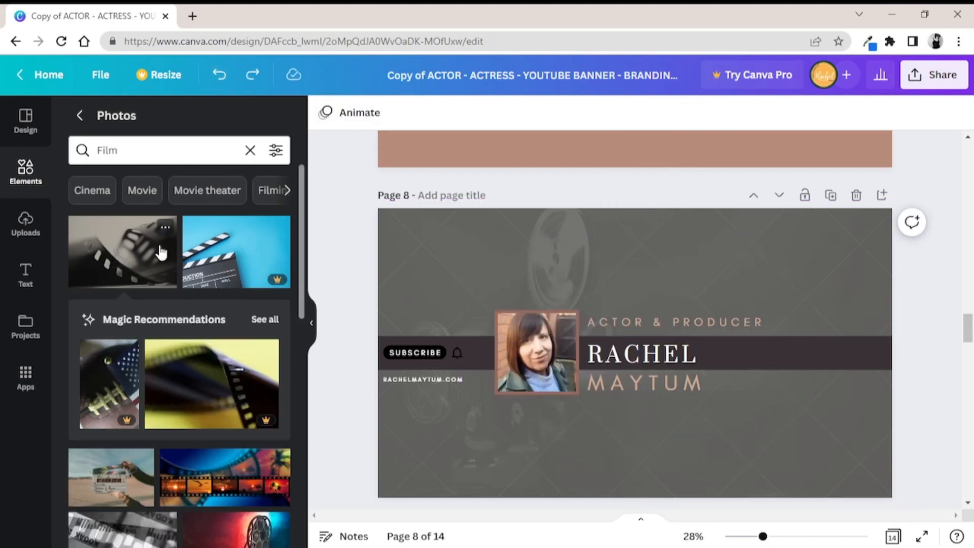
drag(159, 245, 410, 250)
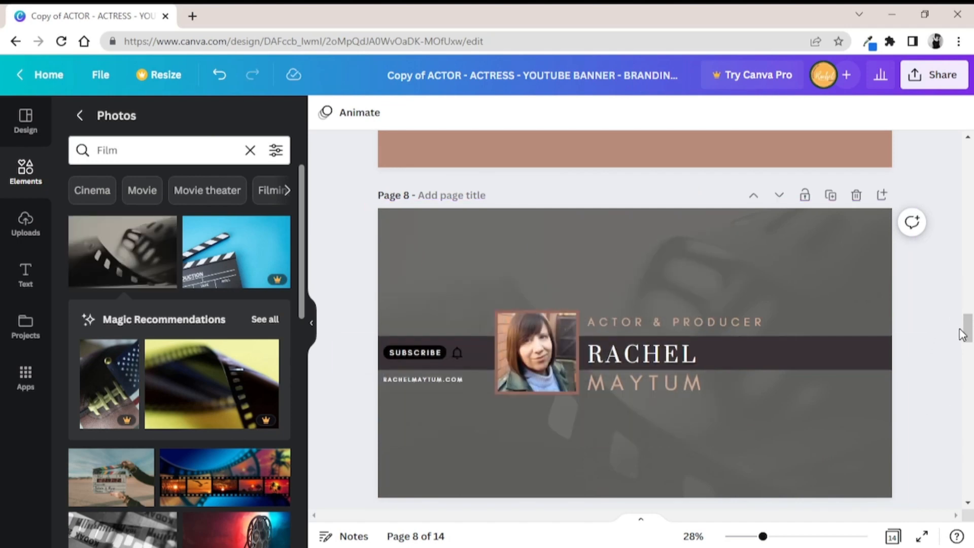
Copy the black Twitter icon from the white Social Icons column on page 14
drag(968, 329, 970, 477)
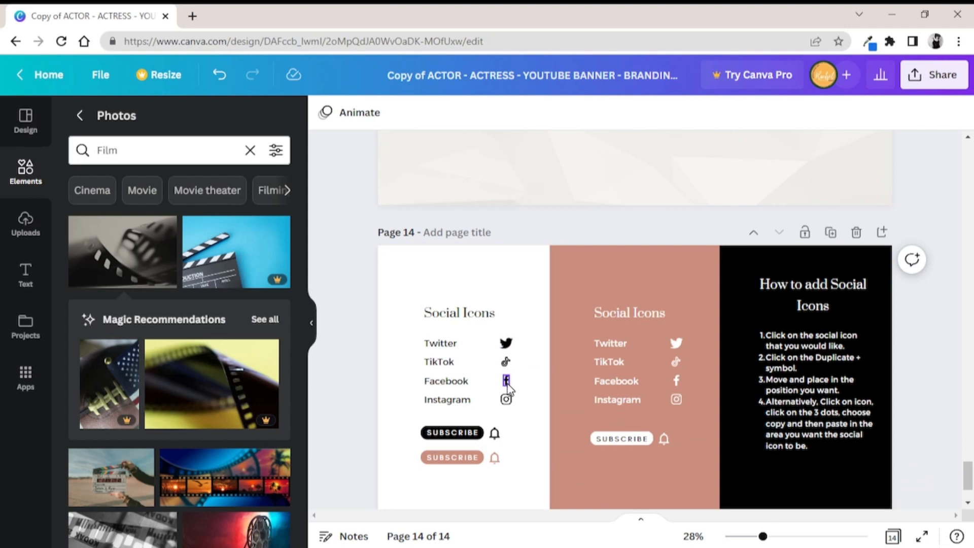
click(505, 343)
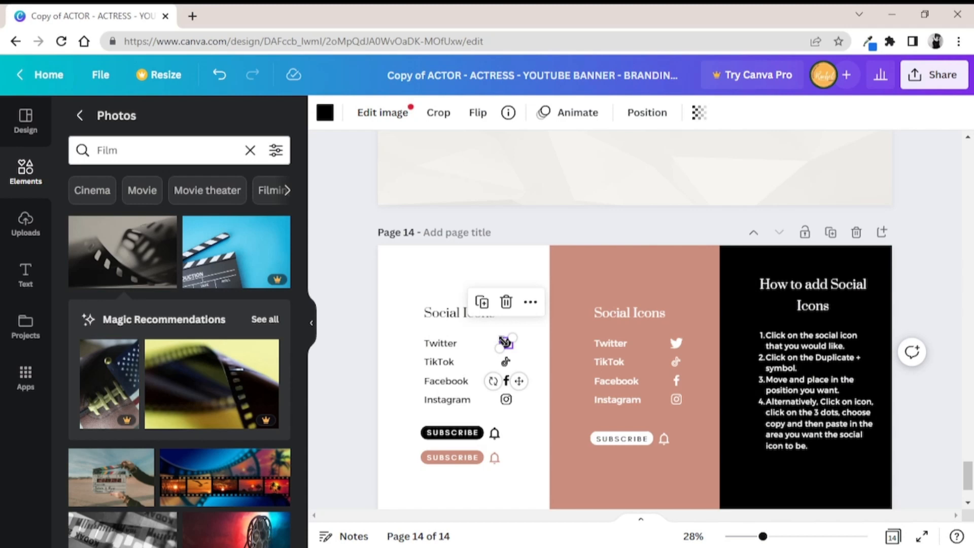
right_click(505, 342)
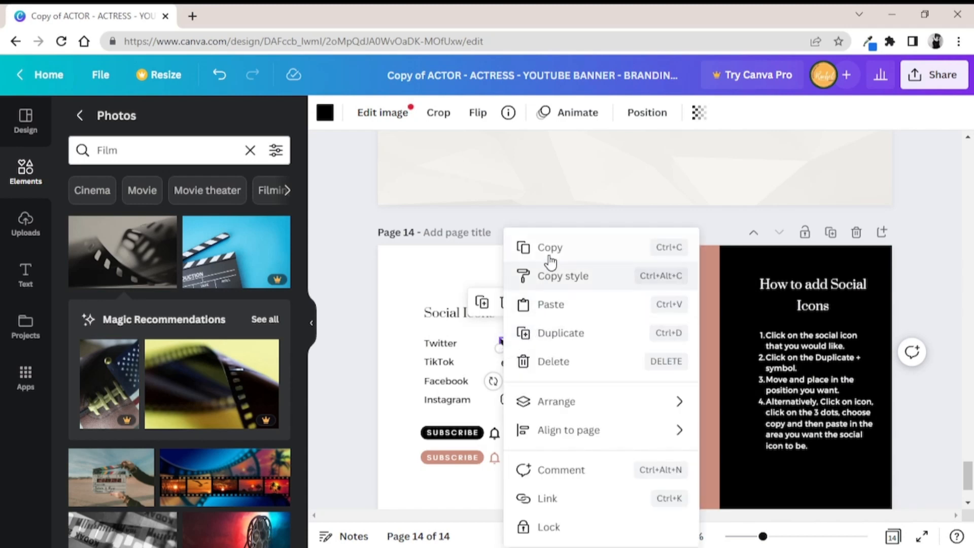
click(520, 247)
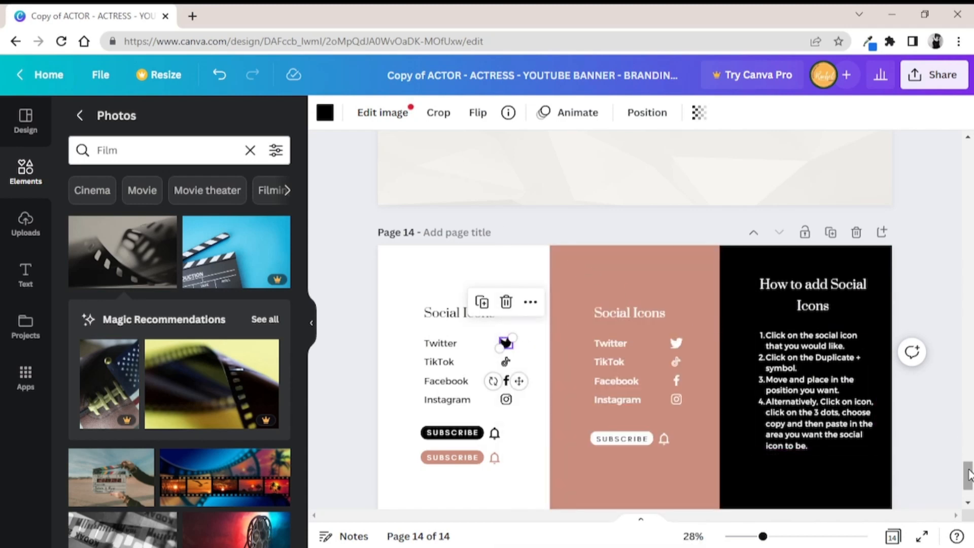
Delete the Instagram icon on page 4 and paste the copied Twitter icon onto that page
drag(969, 474, 970, 276)
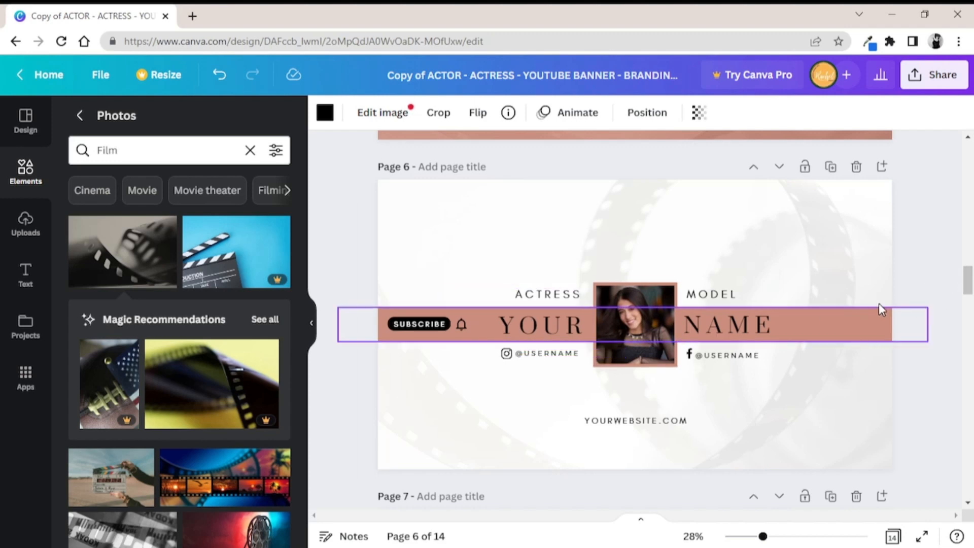
drag(967, 279, 969, 220)
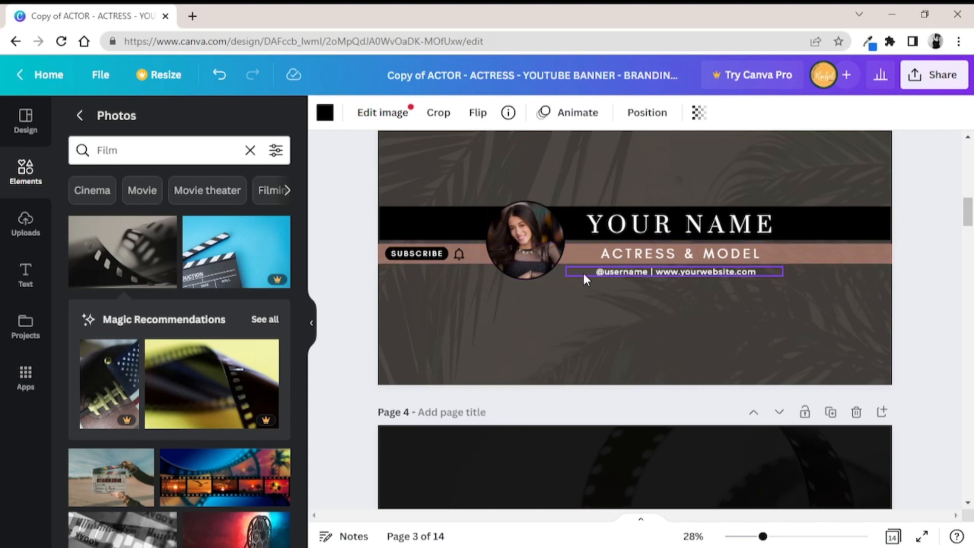
drag(968, 213, 967, 238)
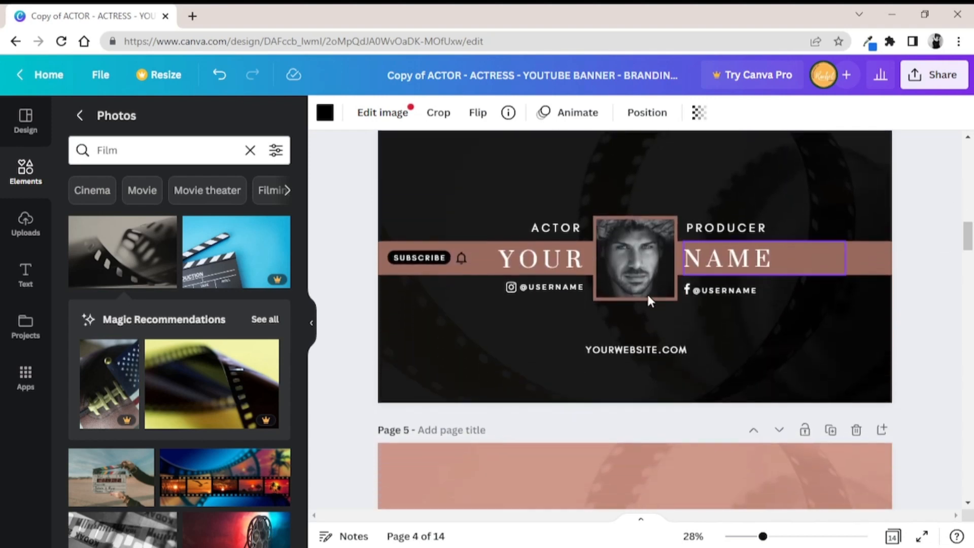
click(510, 285)
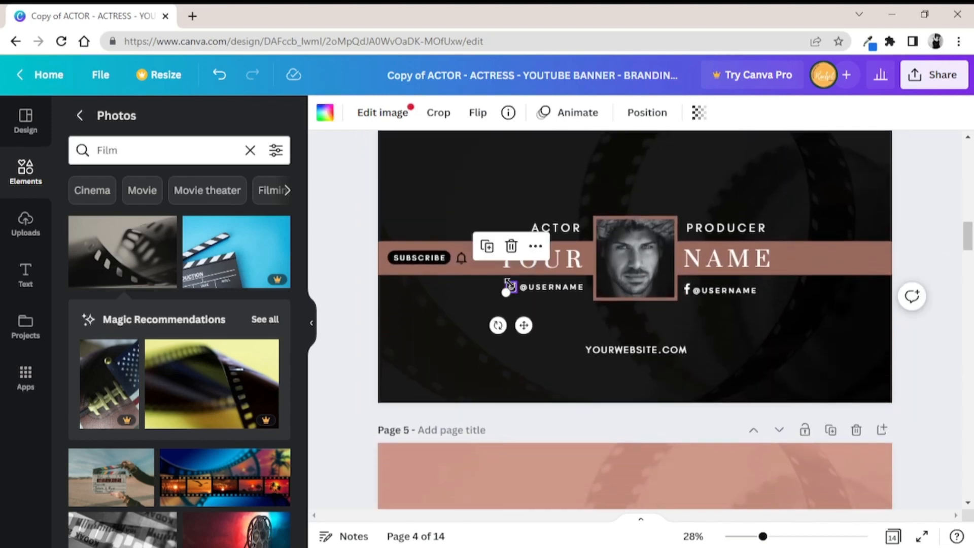
click(511, 246)
right_click(509, 258)
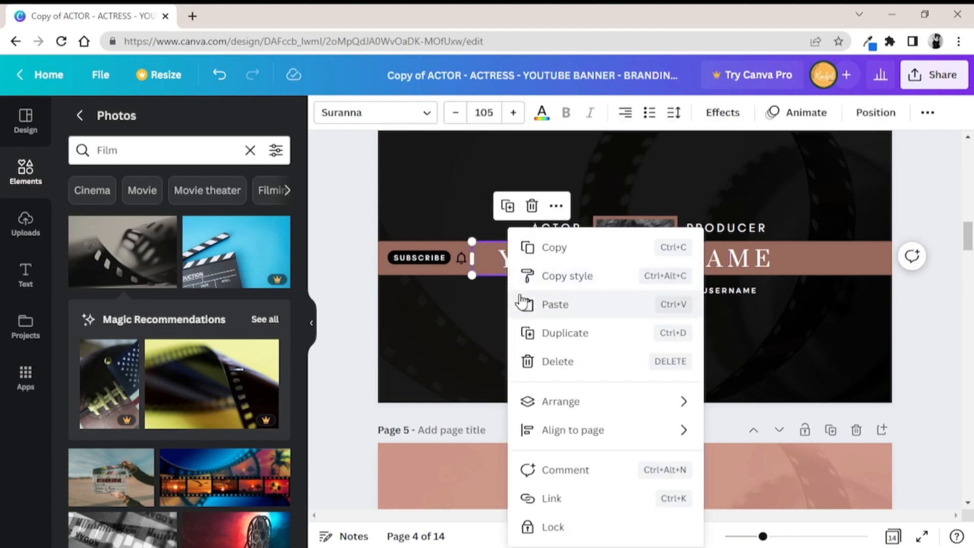
click(544, 307)
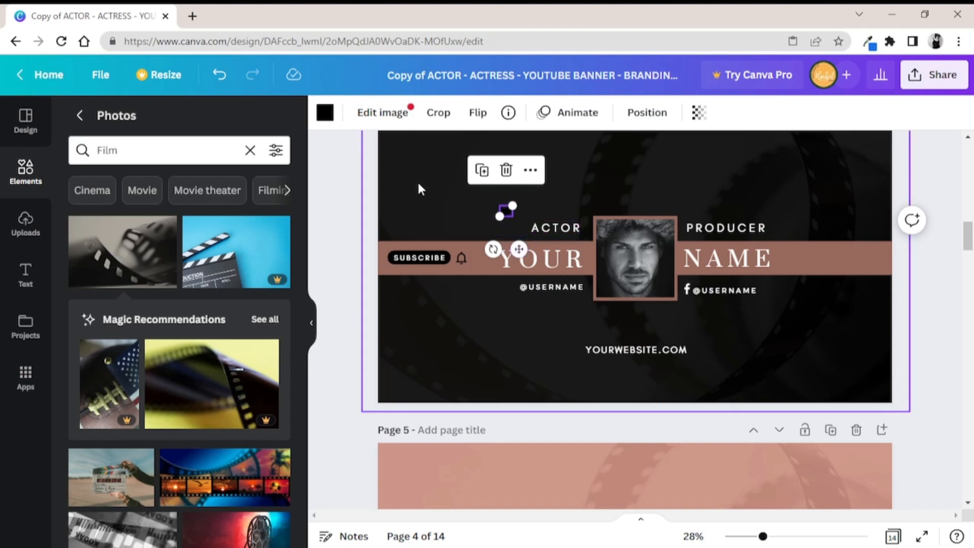
click(325, 112)
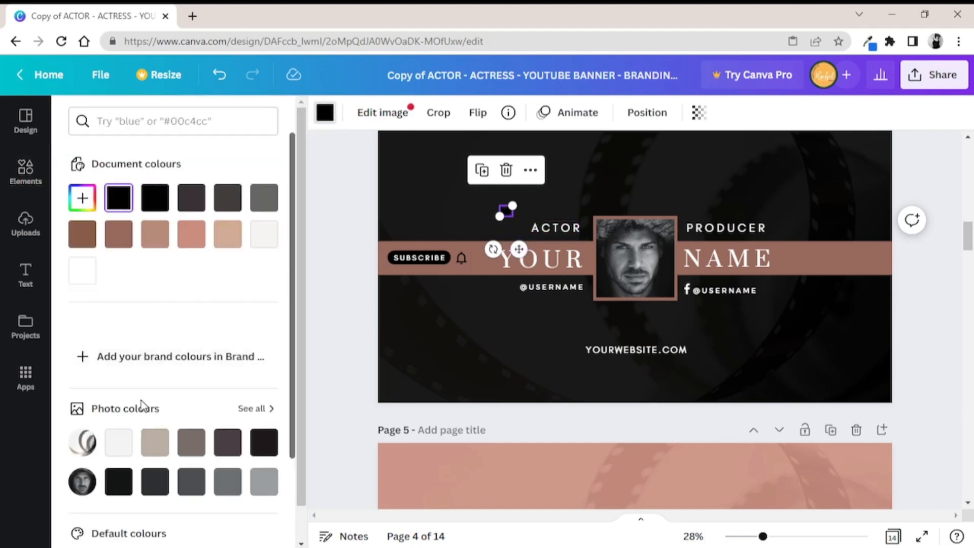
click(119, 442)
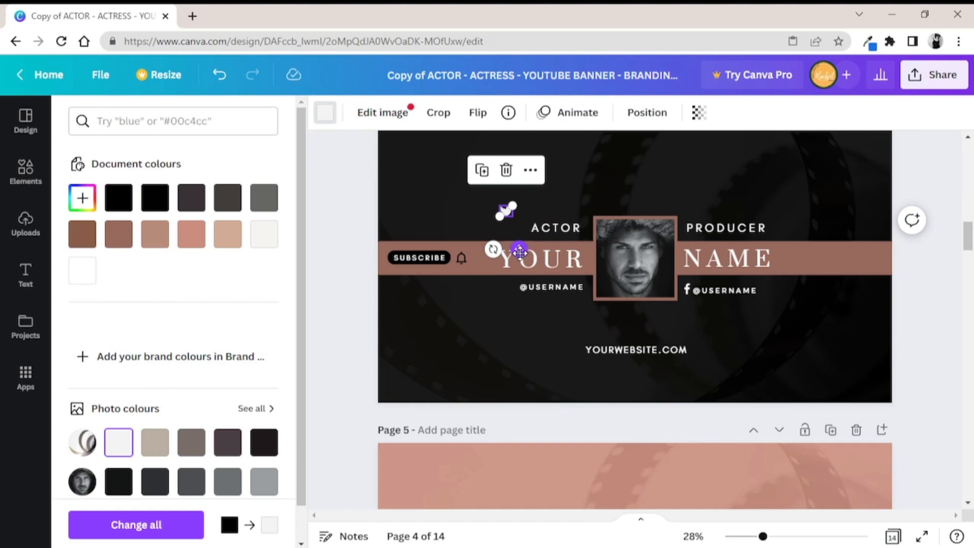
drag(519, 252, 516, 330)
Replace the username beside the Twitter icon on page 4 with the owner's own handle
click(522, 286)
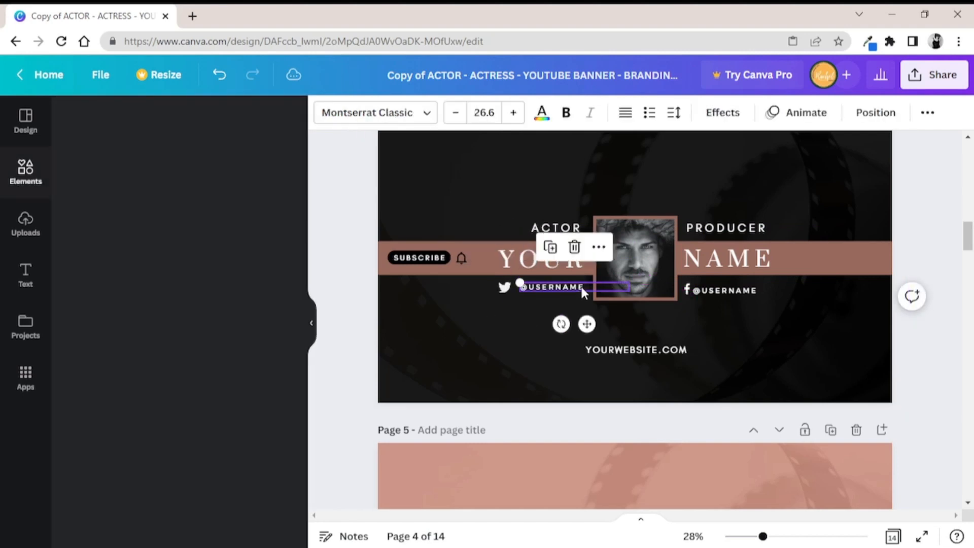
double_click(551, 285)
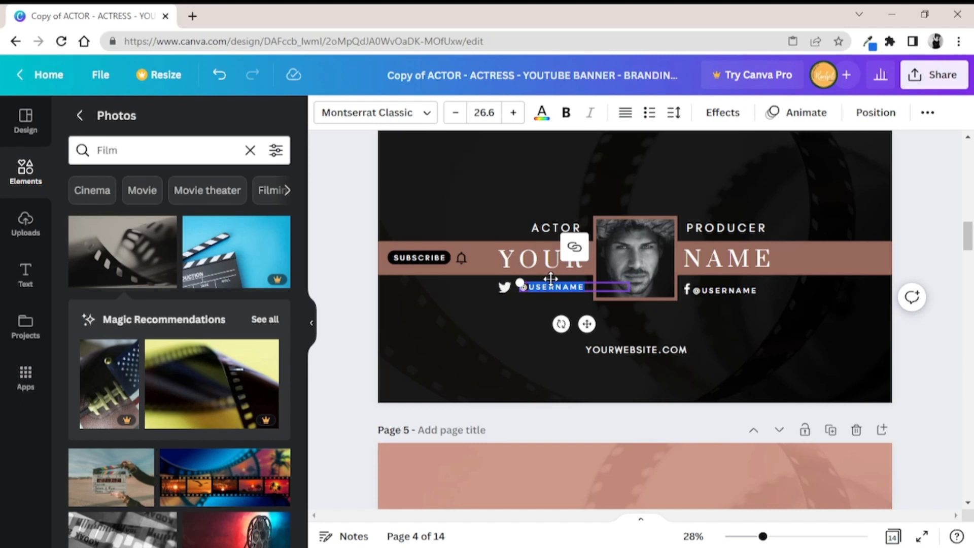
key(BackSpace)
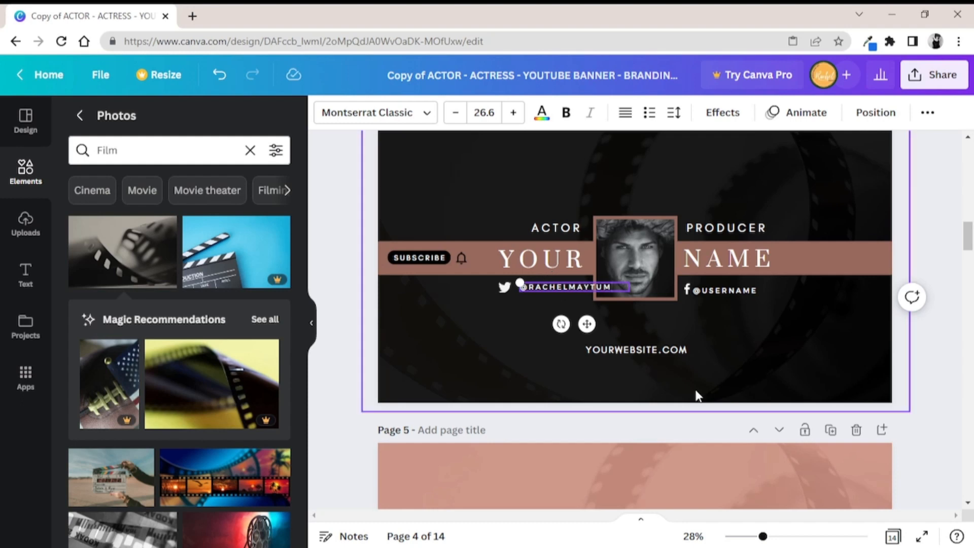
Move the handle text closer to the Twitter icon and set its letter spacing to 90 to clear the portrait
drag(763, 536, 784, 536)
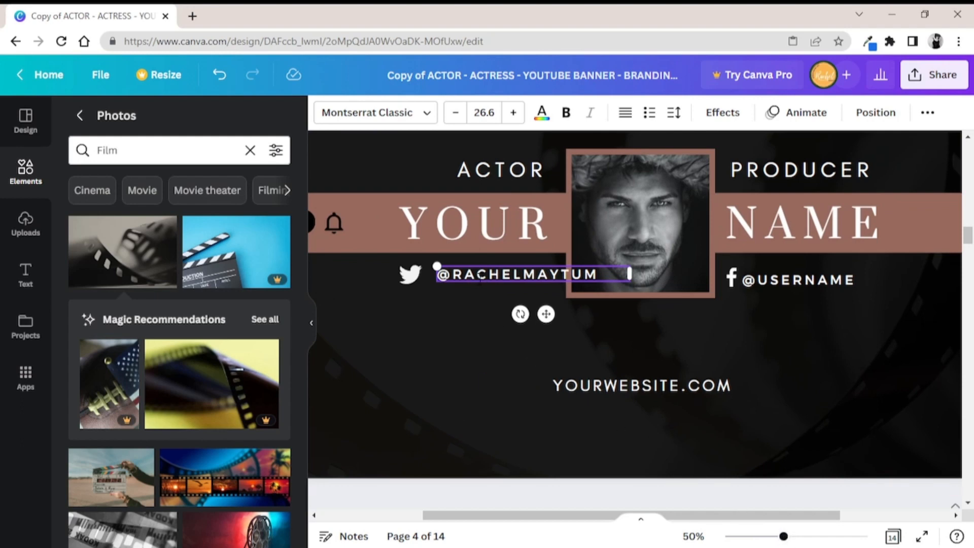
drag(546, 315, 537, 315)
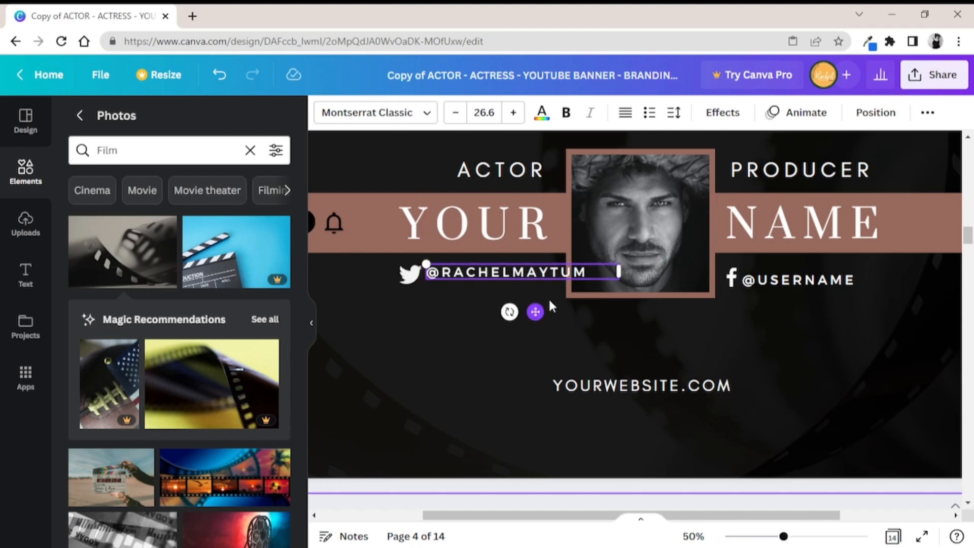
click(674, 112)
drag(759, 182, 736, 188)
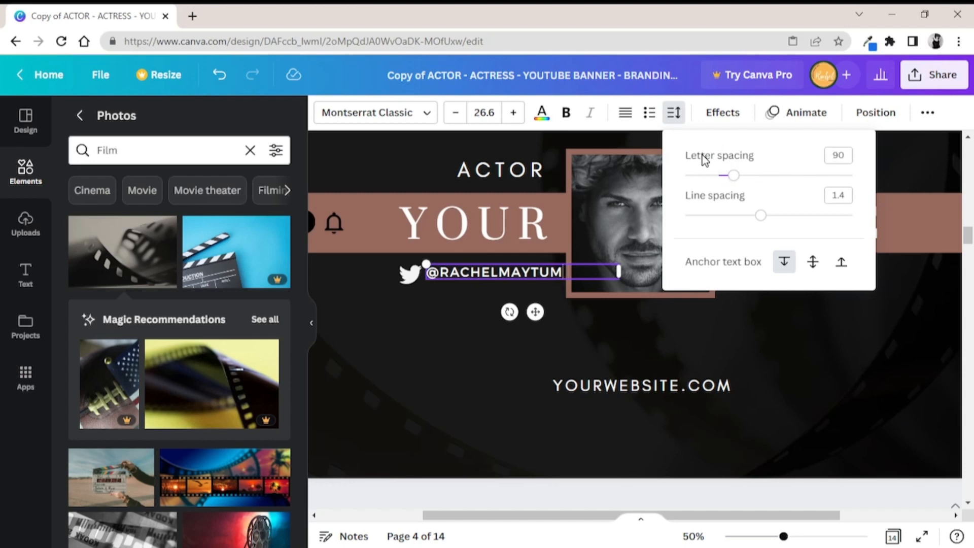
click(804, 343)
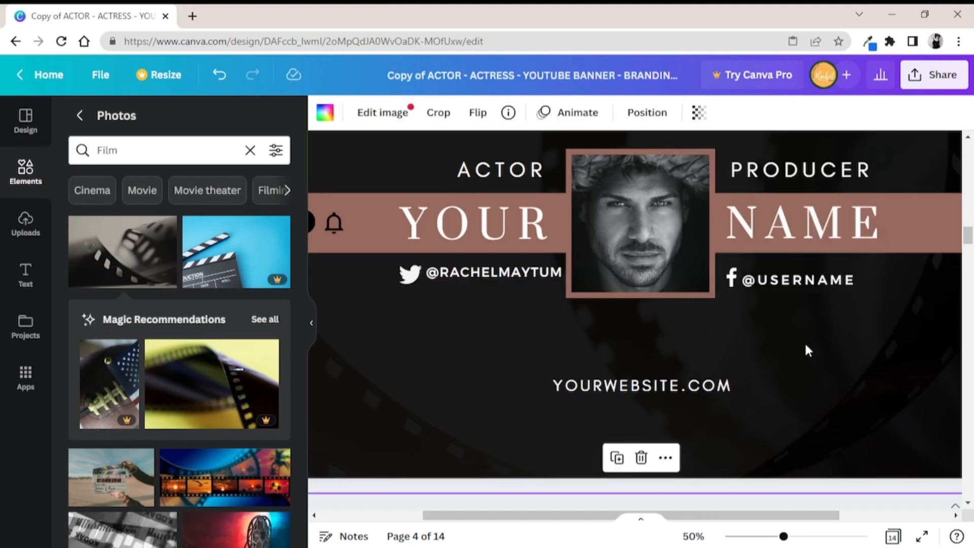
click(495, 273)
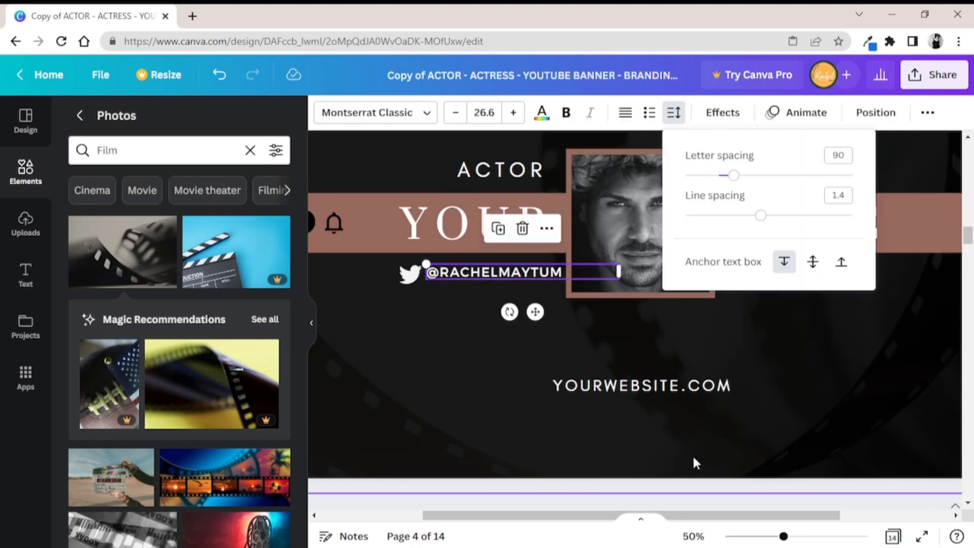
click(806, 431)
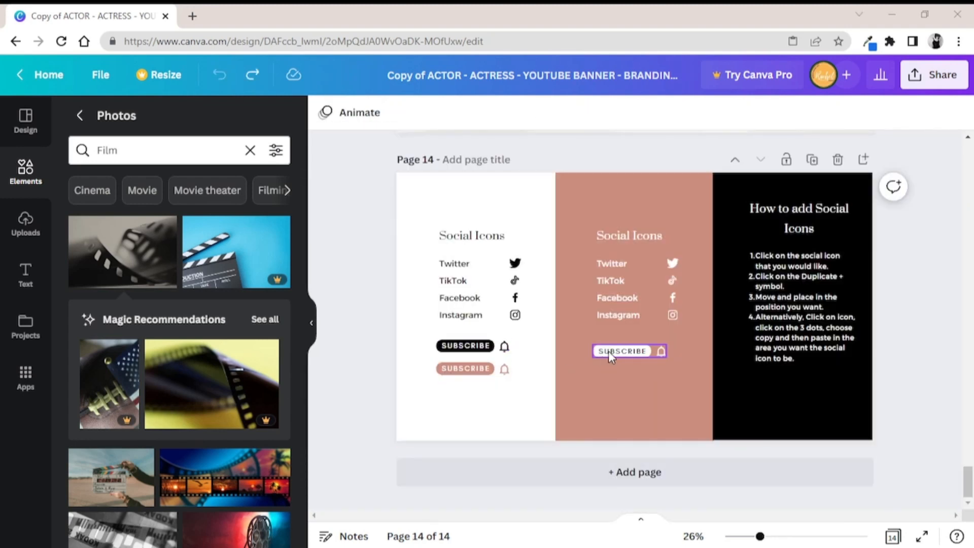
Copy the white SUBSCRIBE button with bell from the pink Social Icons section on page 14
drag(965, 486, 970, 457)
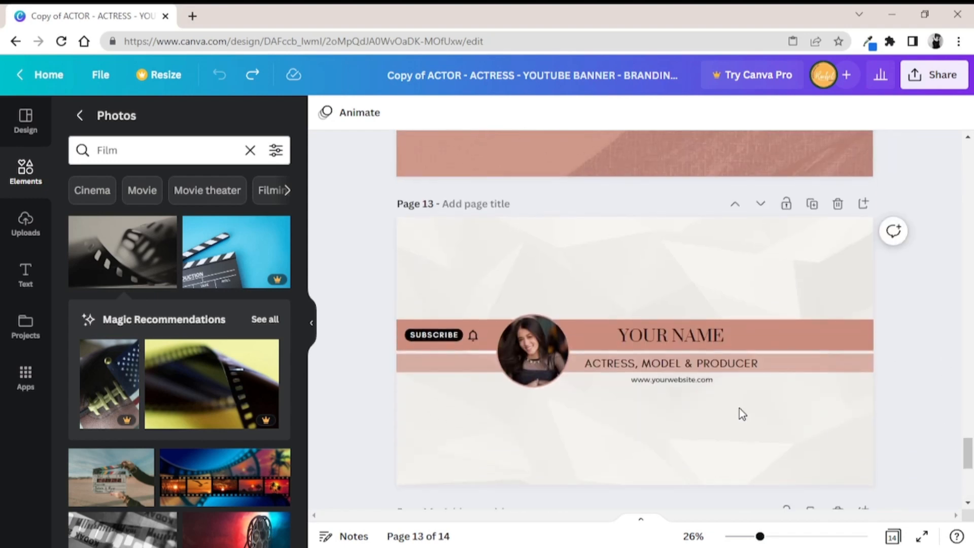
click(437, 334)
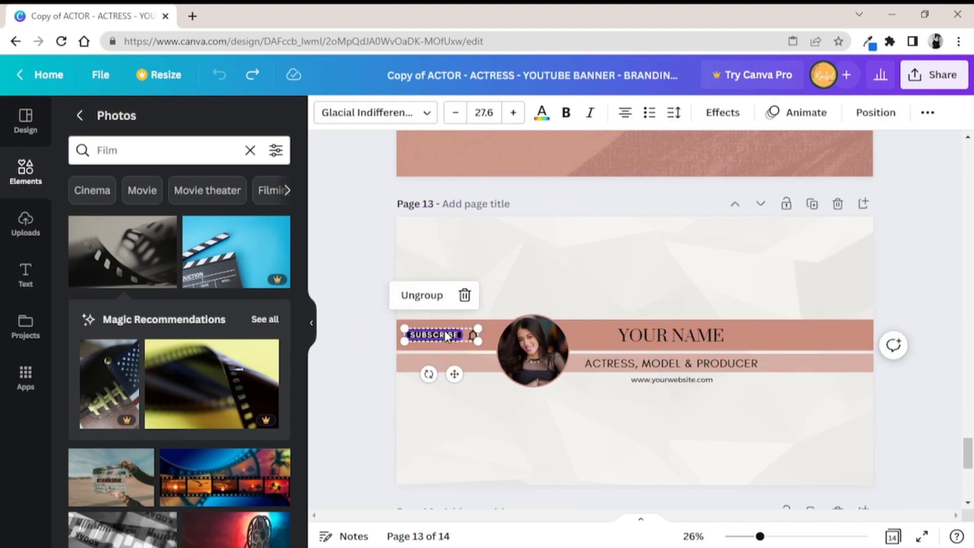
drag(969, 451, 969, 481)
click(617, 353)
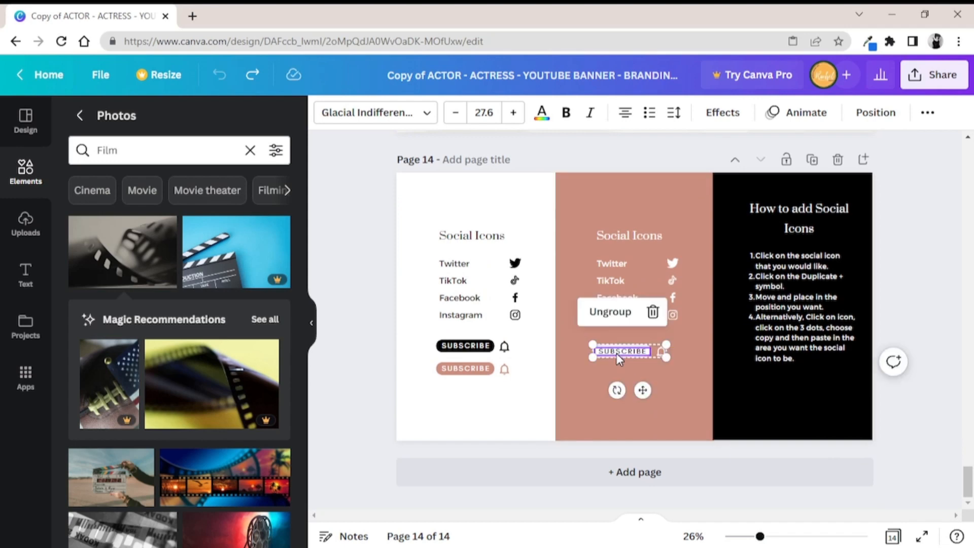
right_click(617, 353)
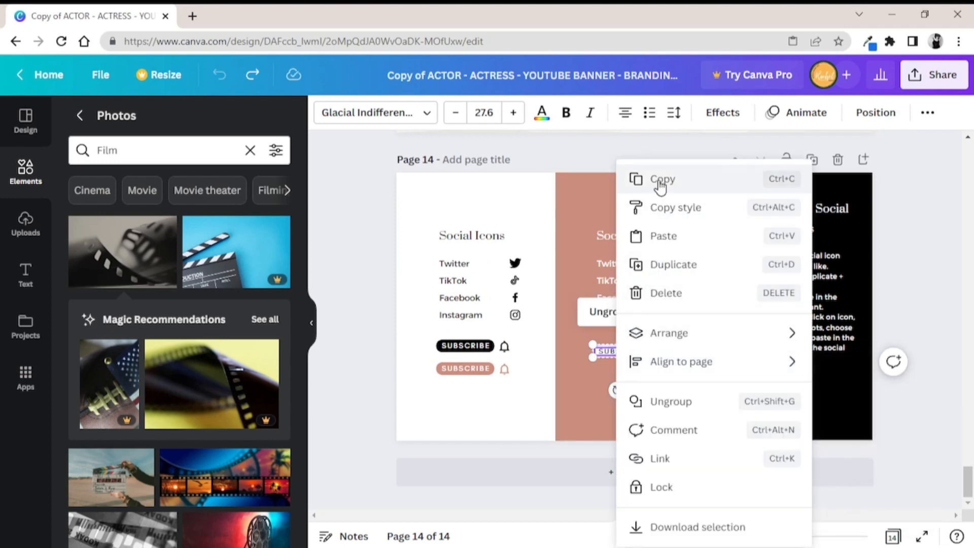
click(638, 179)
Delete the black SUBSCRIBE button group on page 13 and paste the copied white one in its place beside the portrait
drag(969, 479, 969, 446)
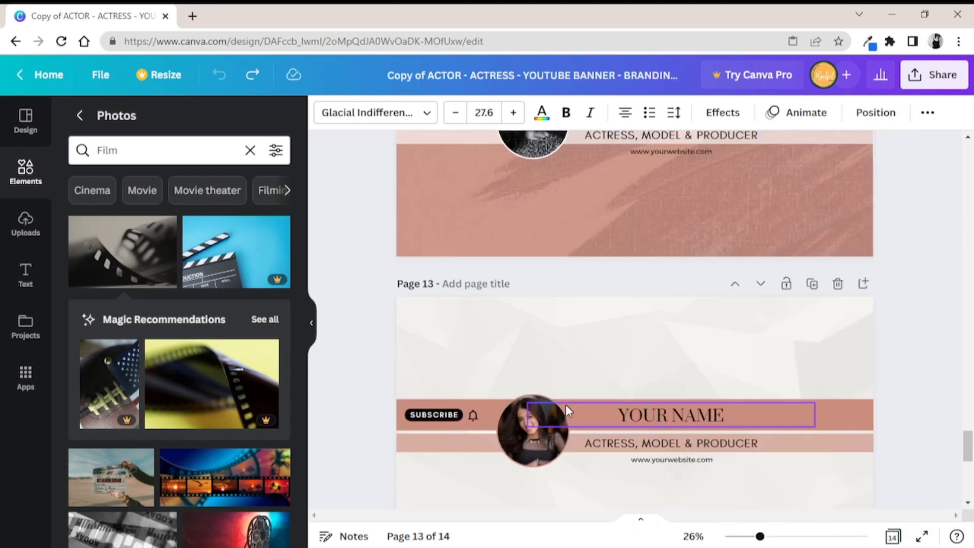
click(432, 415)
click(469, 376)
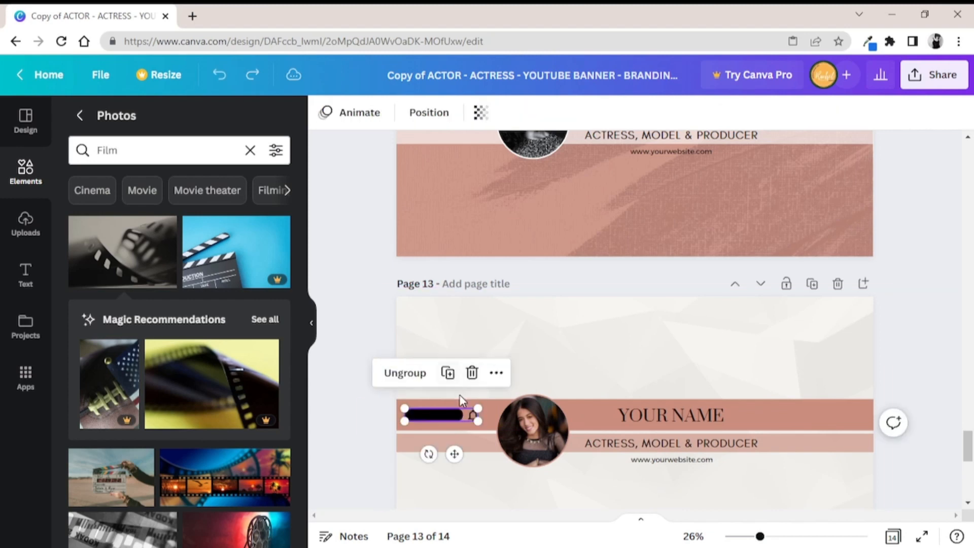
click(473, 374)
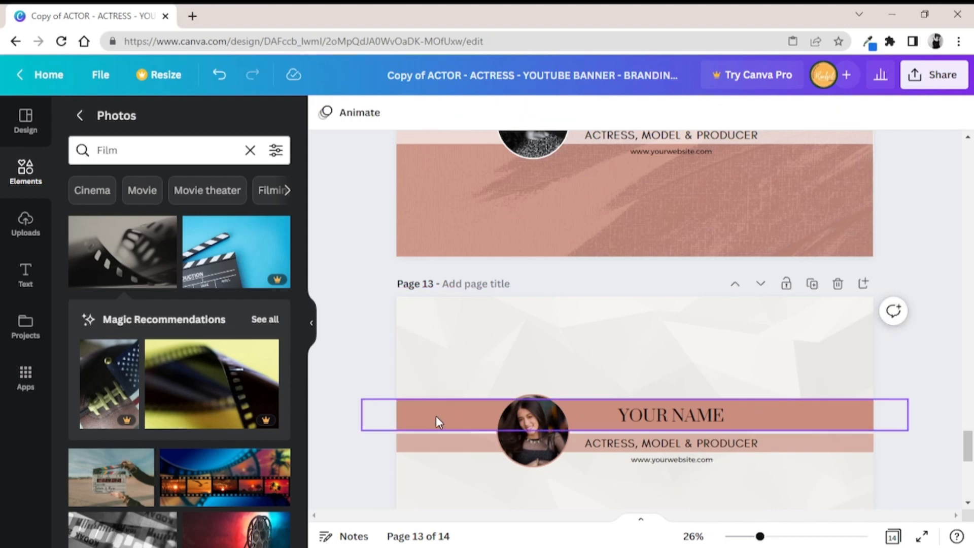
right_click(432, 425)
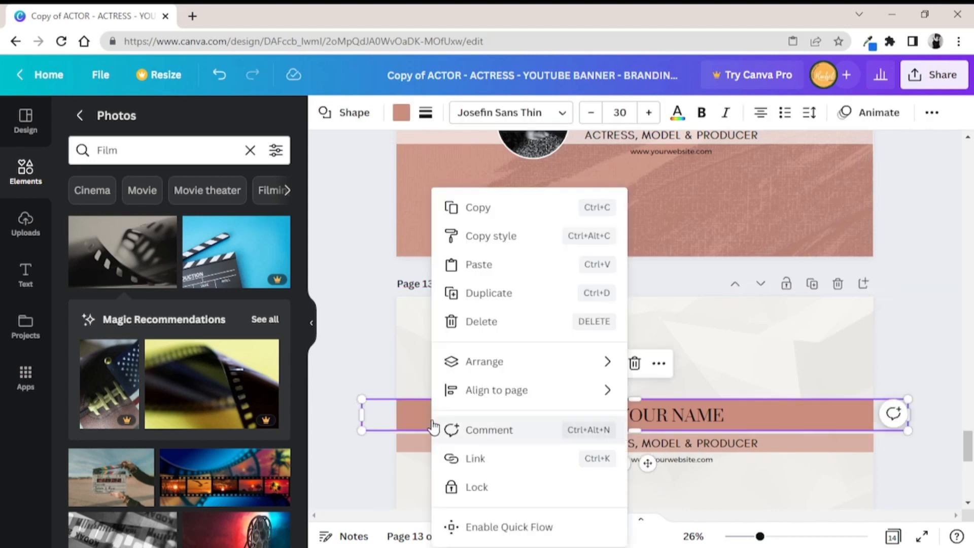
click(476, 266)
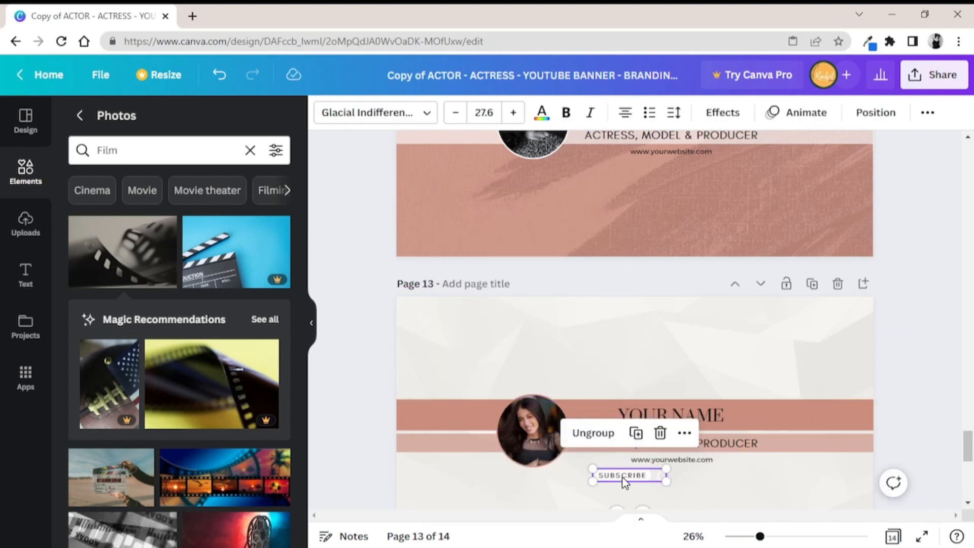
drag(622, 476, 411, 407)
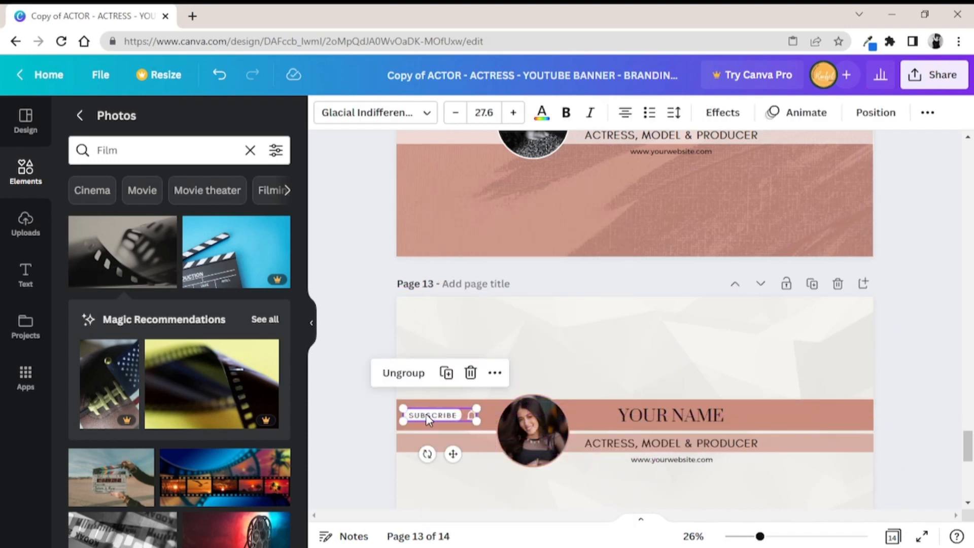
click(352, 382)
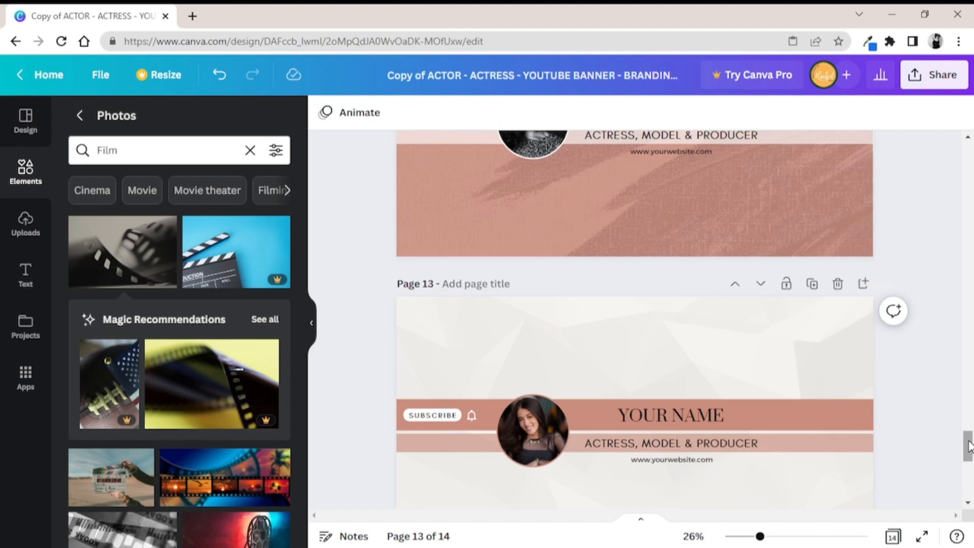
Recolour the pink SUBSCRIBE button on page 14 to the dark green photo colour
drag(969, 453, 969, 489)
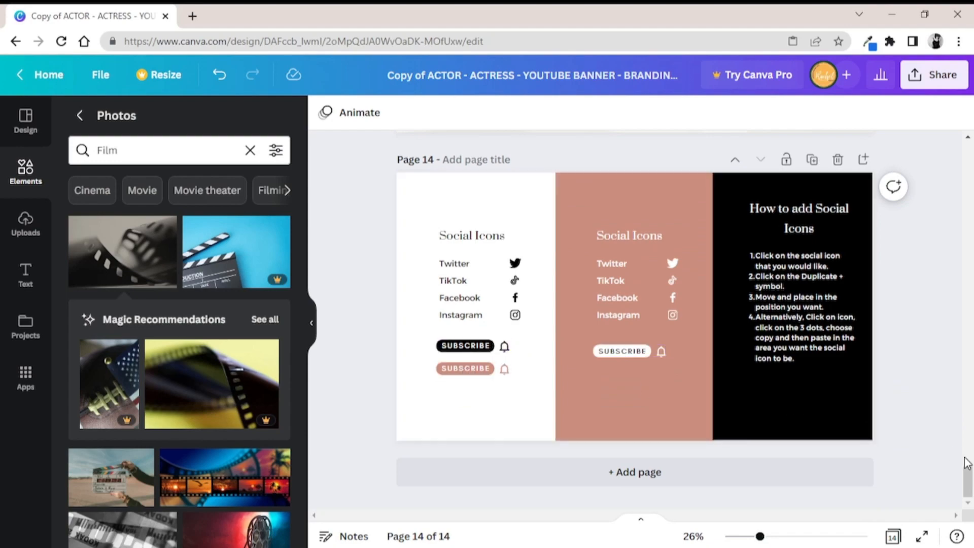
mouse_move(969, 485)
mouse_down()
mouse_move(959, 322)
mouse_move(964, 485)
mouse_up()
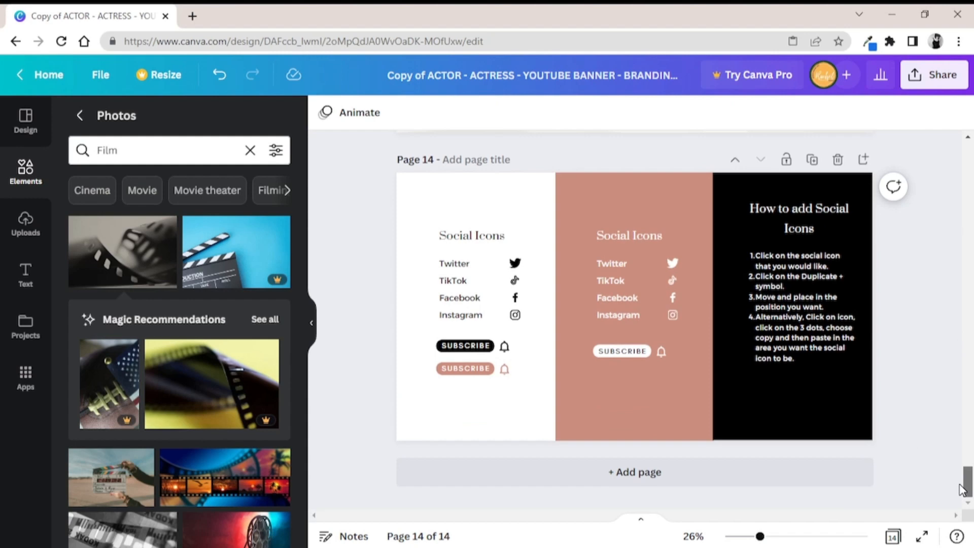
click(489, 370)
right_click(490, 370)
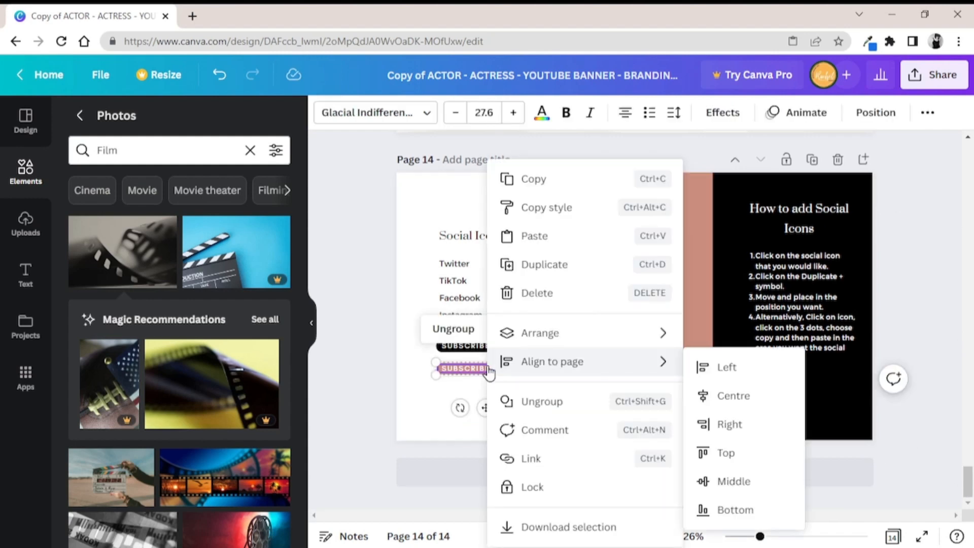
click(466, 369)
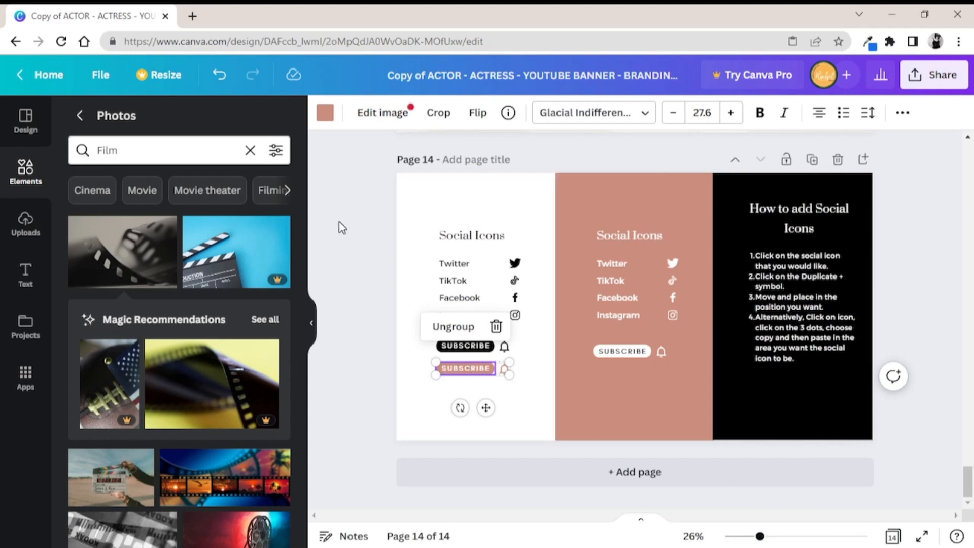
click(325, 113)
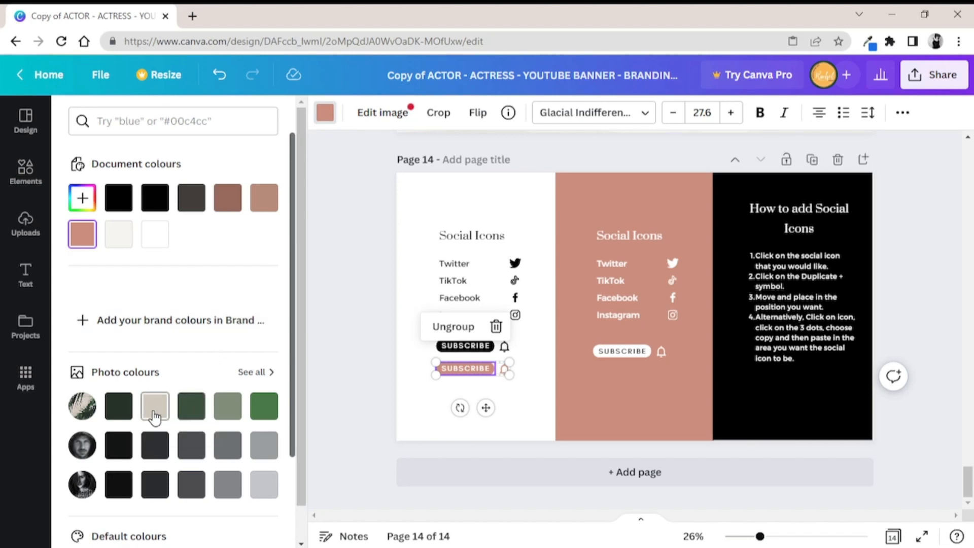
click(121, 407)
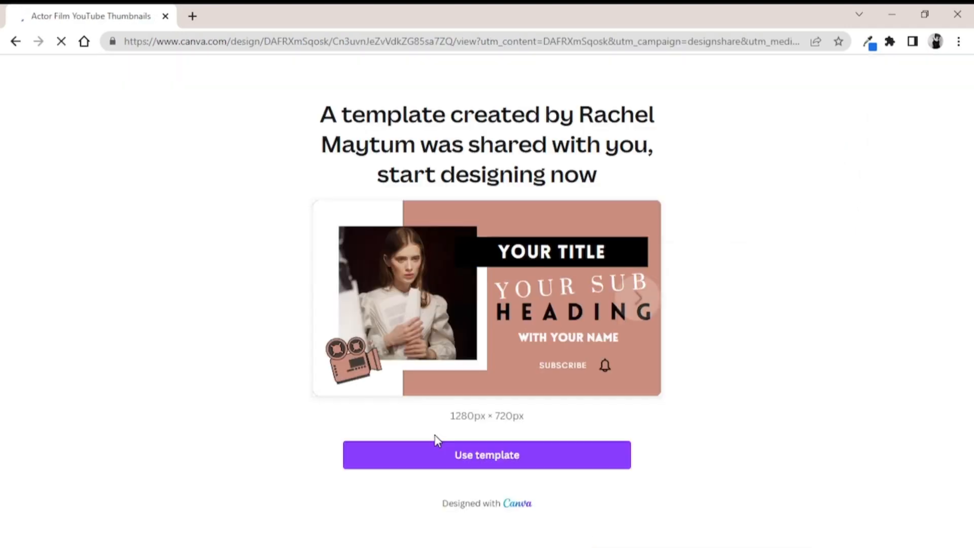
Create an editable copy of the shared Actor Film YouTube Thumbnails template and close its sharing options
click(457, 459)
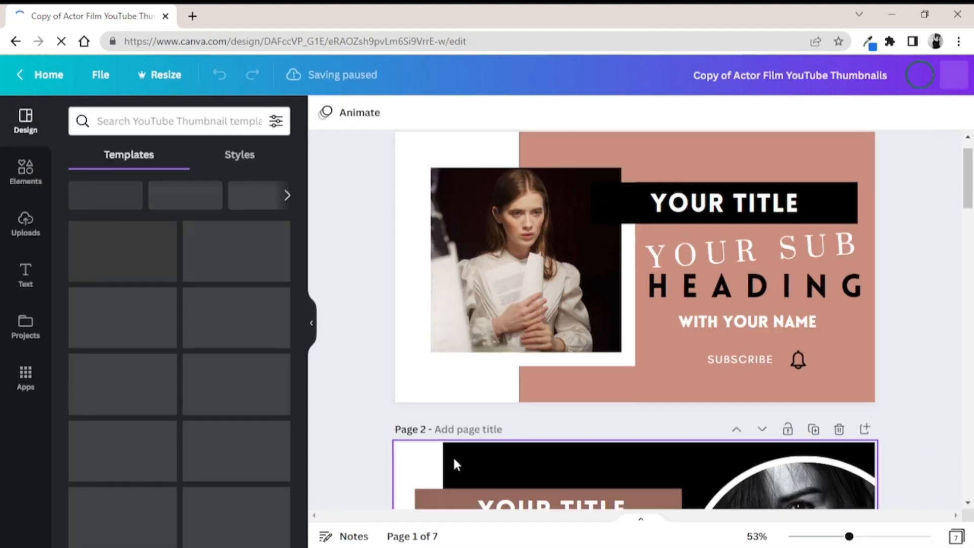
click(933, 75)
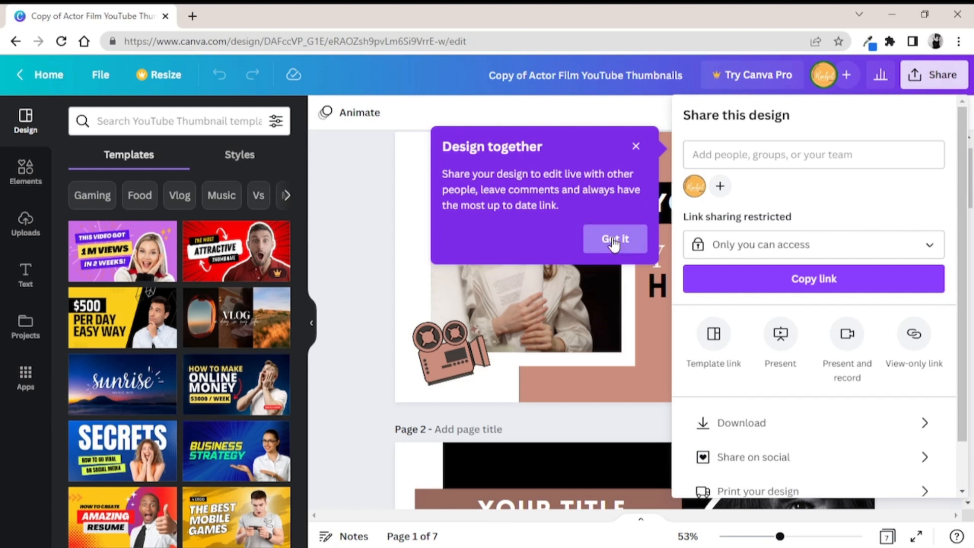
click(635, 150)
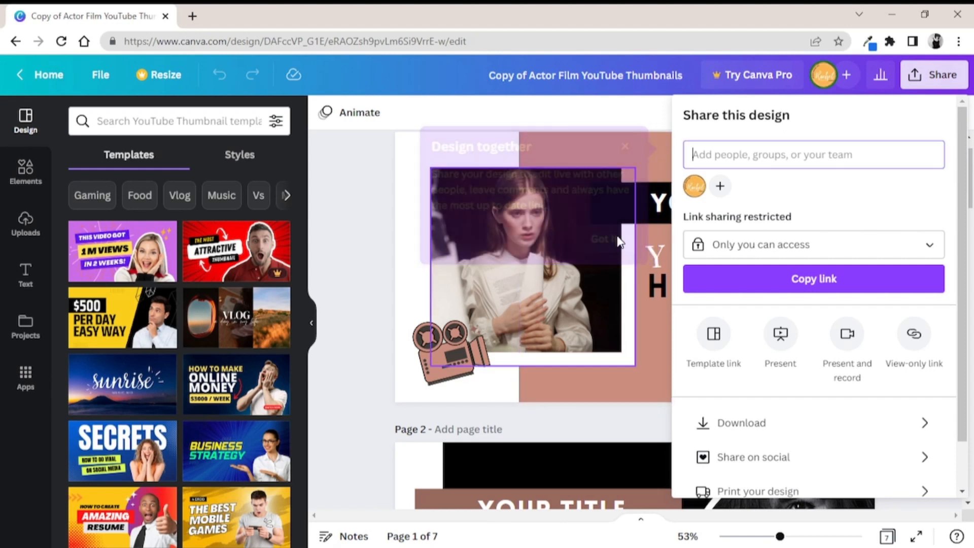
click(355, 151)
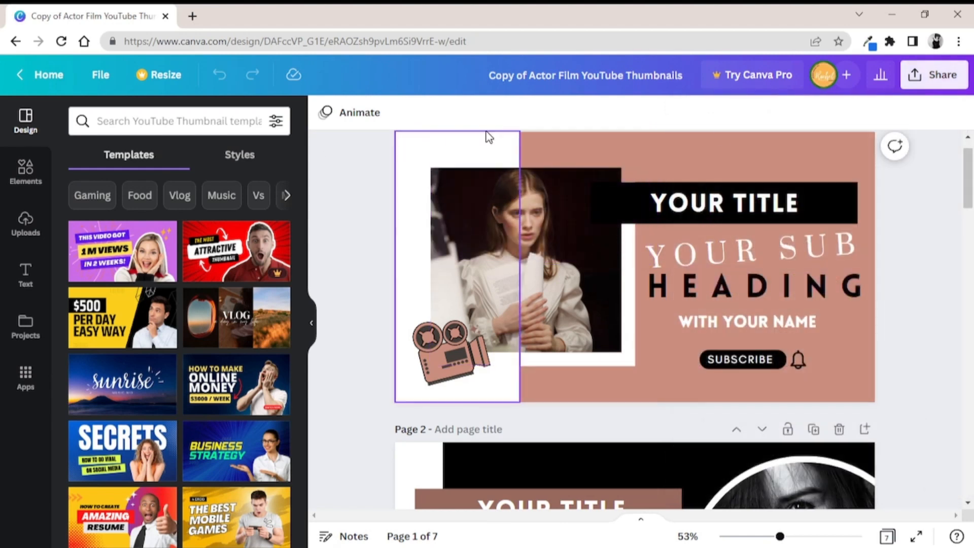
Recolour the large pink background rectangle on page 1 to the taupe photo colour
scroll(968, 165, down, 2)
scroll(968, 165, up, 3)
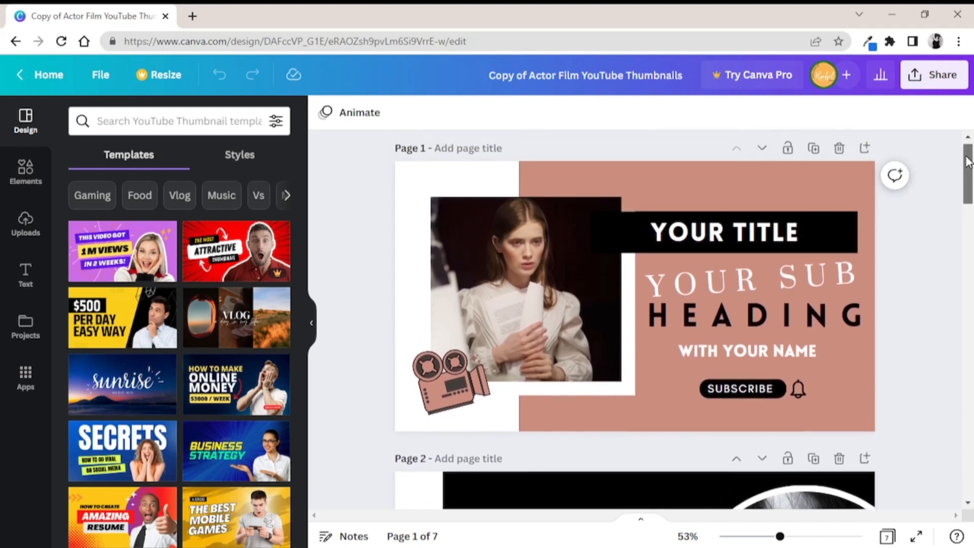
click(796, 169)
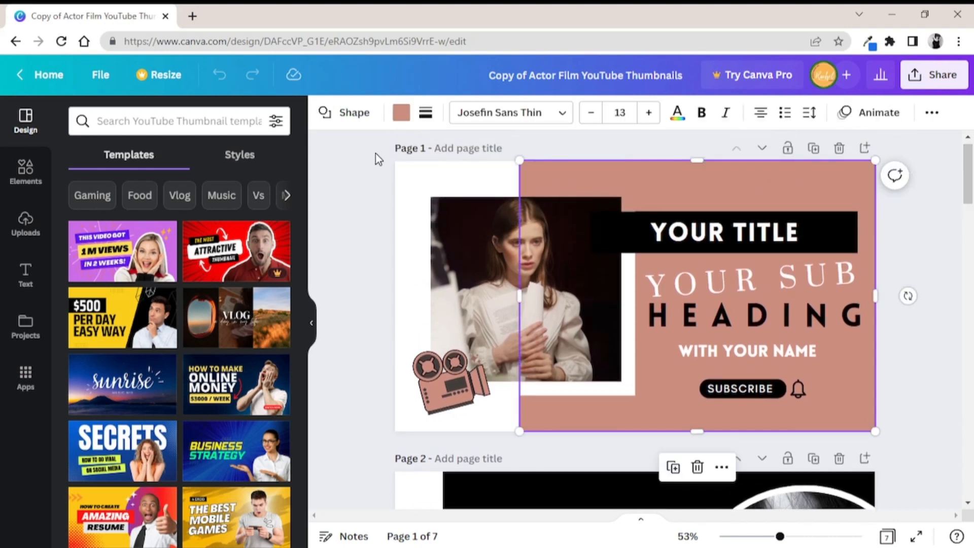
click(402, 118)
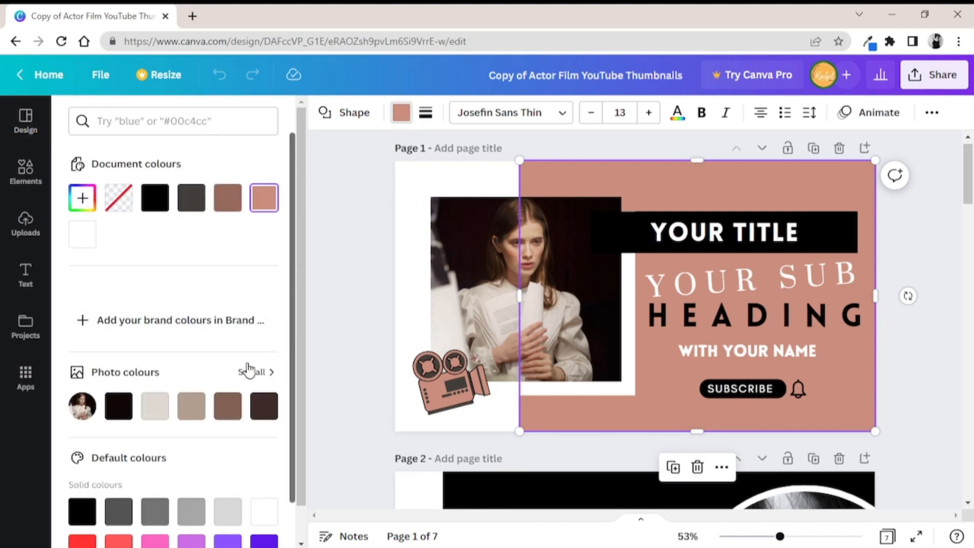
click(191, 407)
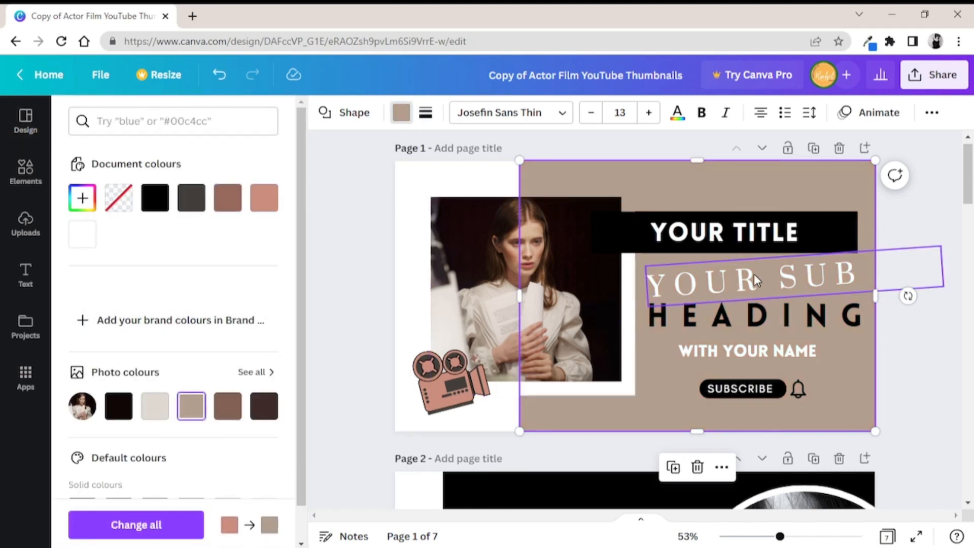
Replace the slanted YOUR SUB text on page 1 with REEL VID
click(753, 274)
drag(859, 270, 648, 284)
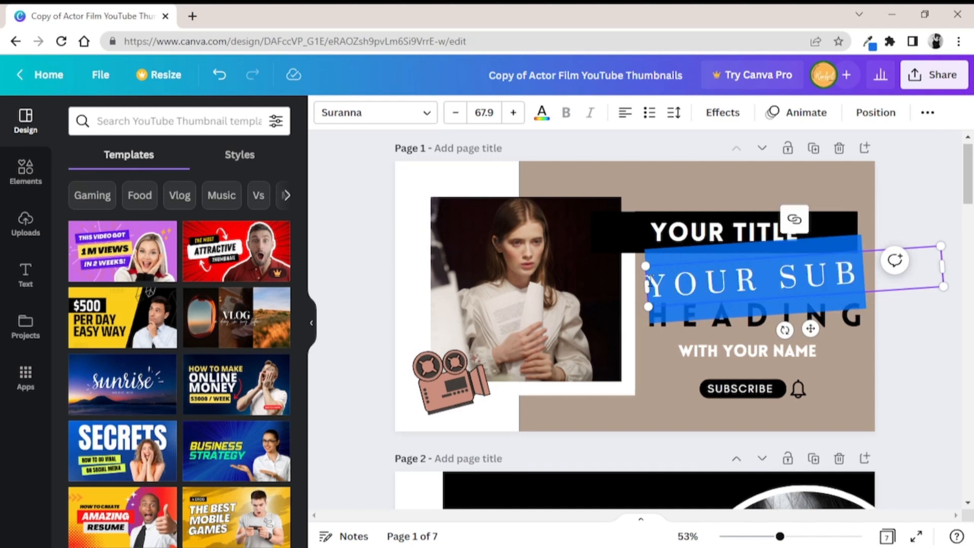
drag(874, 282, 710, 284)
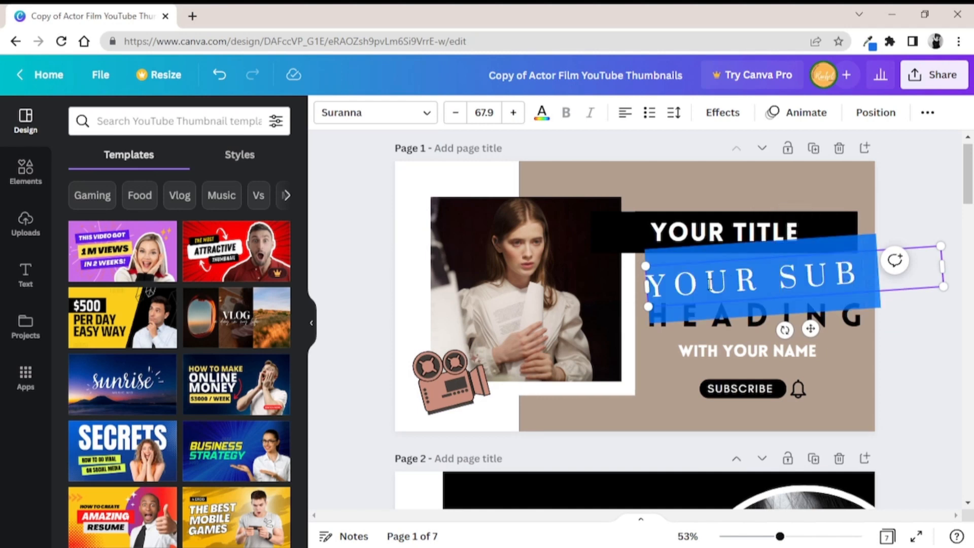
key(BackSpace)
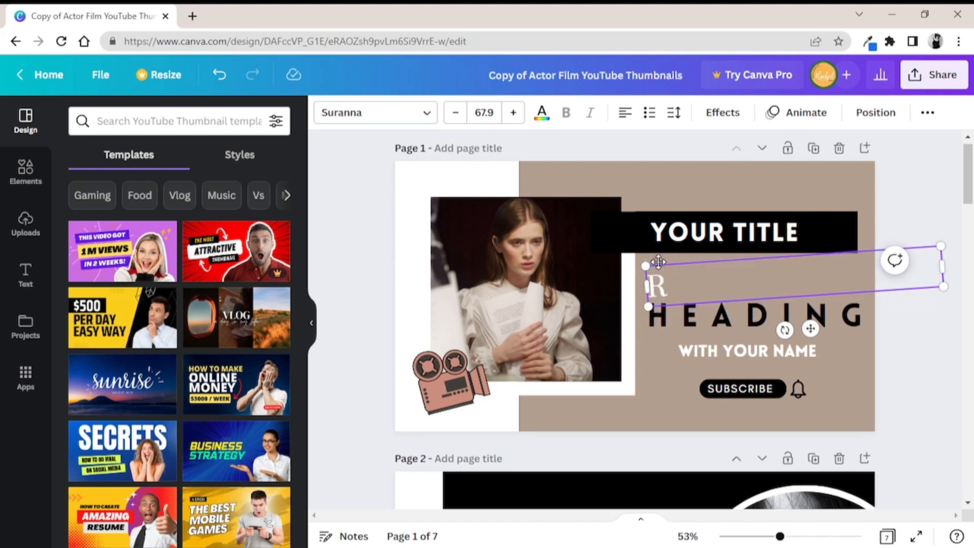
text(REEL)
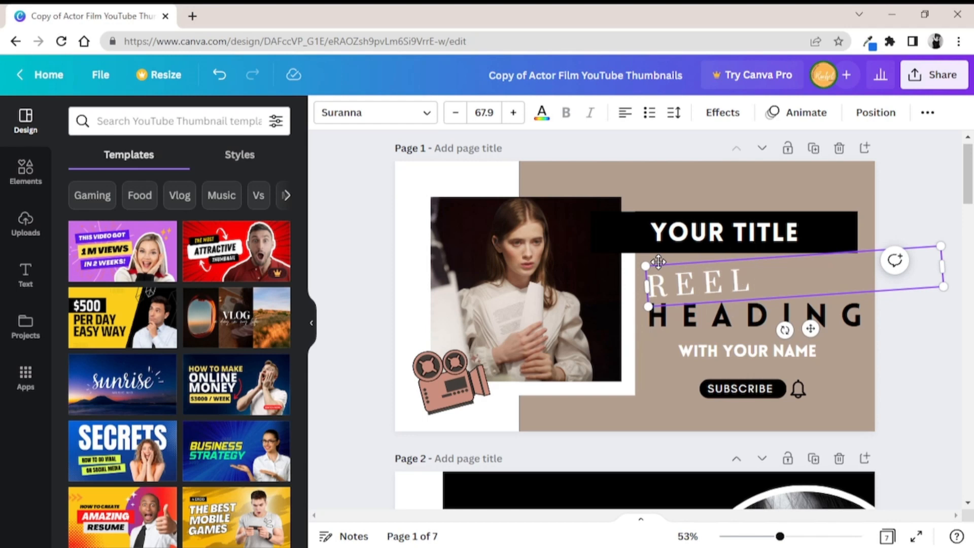
text( VIDE)
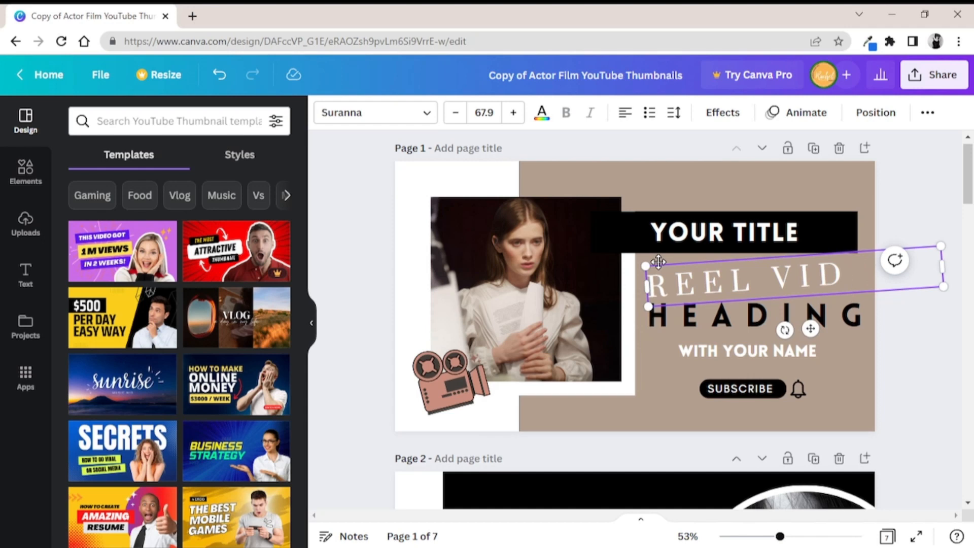
Reduce the font size of the REEL VID text to 59.9
click(463, 117)
click(462, 117)
click(462, 116)
click(462, 117)
click(462, 117)
click(461, 118)
click(462, 118)
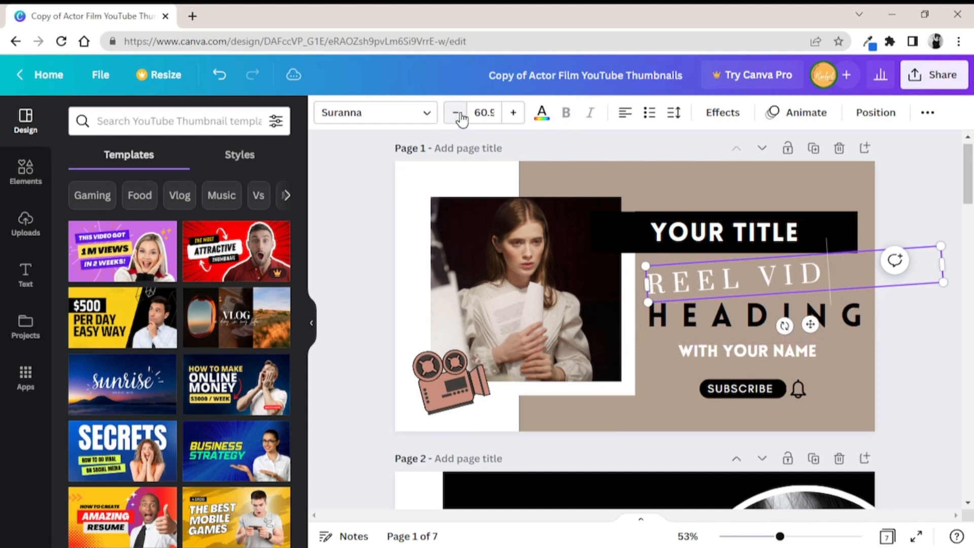
click(462, 118)
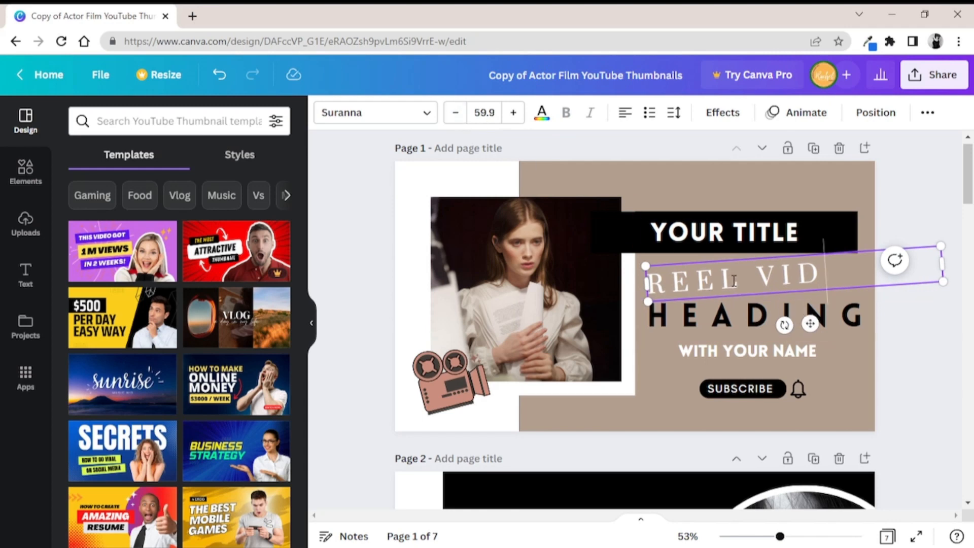
click(712, 324)
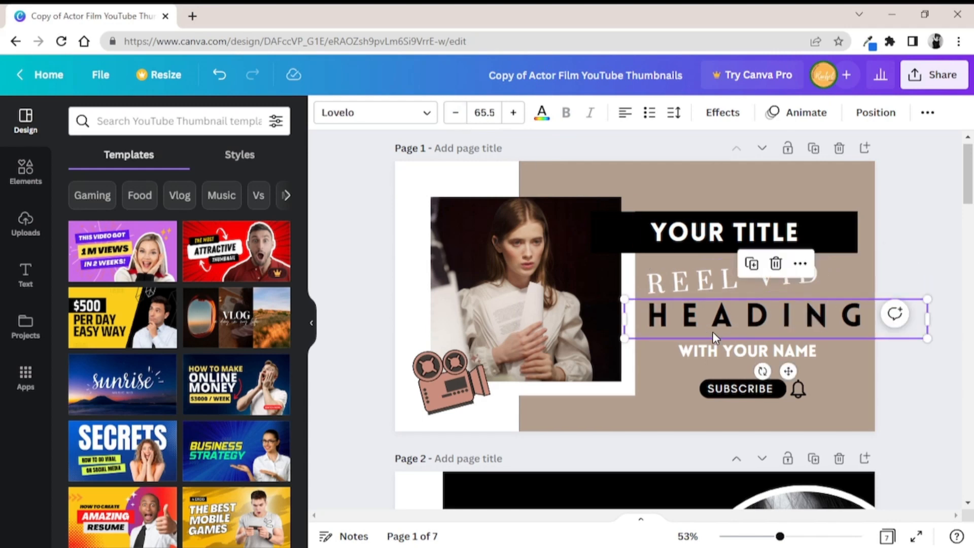
click(712, 352)
click(735, 324)
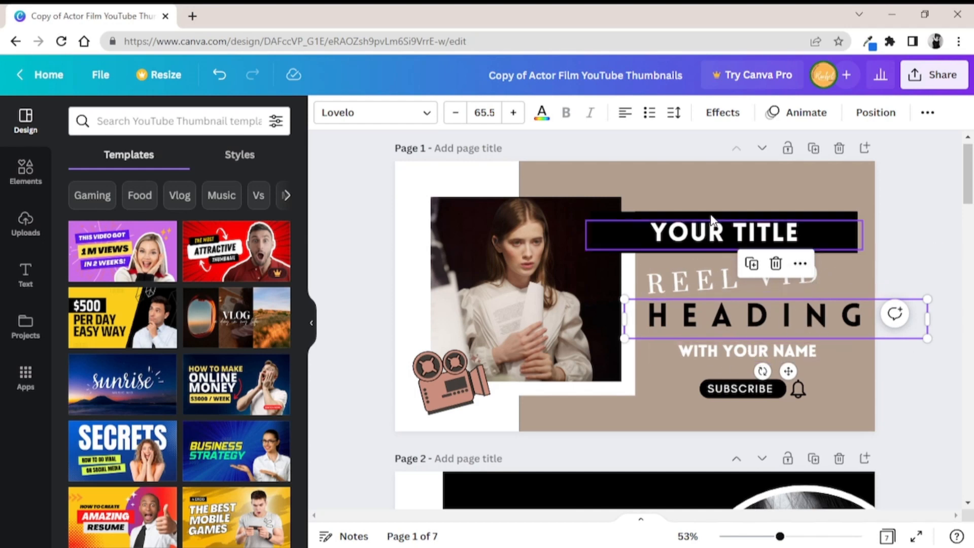
click(708, 235)
Replace the woman's photo in the page 1 frame with the uploaded portrait
click(541, 281)
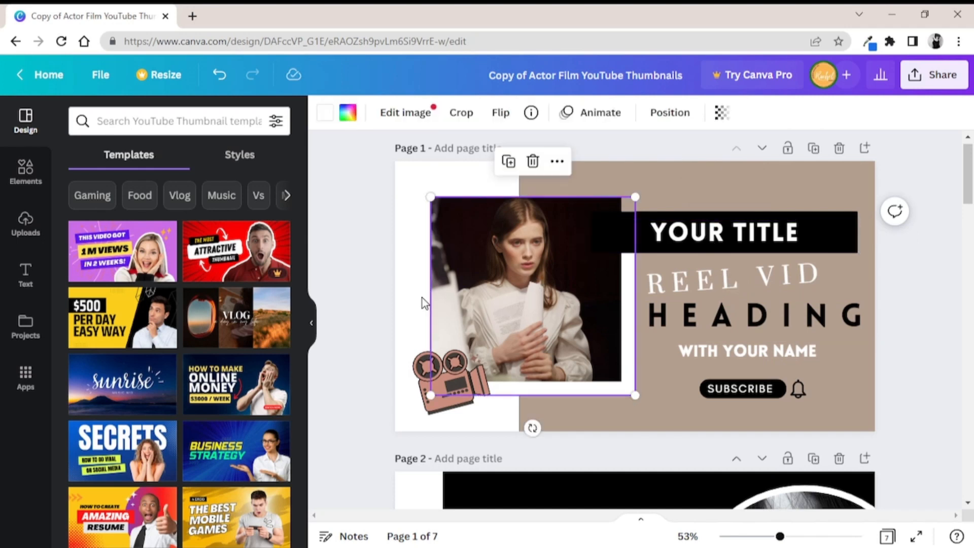
click(18, 229)
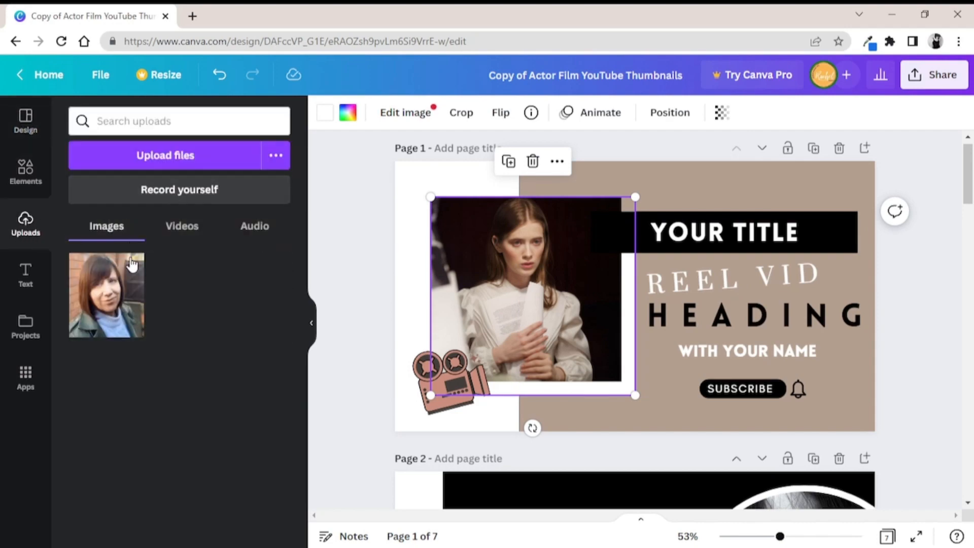
drag(128, 288, 496, 252)
click(397, 276)
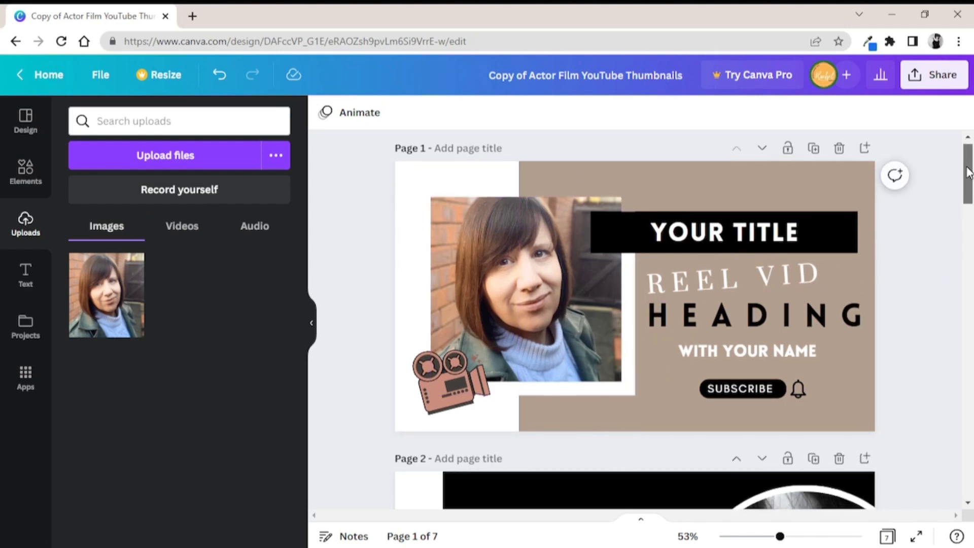
Try the grey photo colour on the bell icon beside page 1's SUBSCRIBE button and set it back to black
scroll(506, 327, down, 1)
click(458, 339)
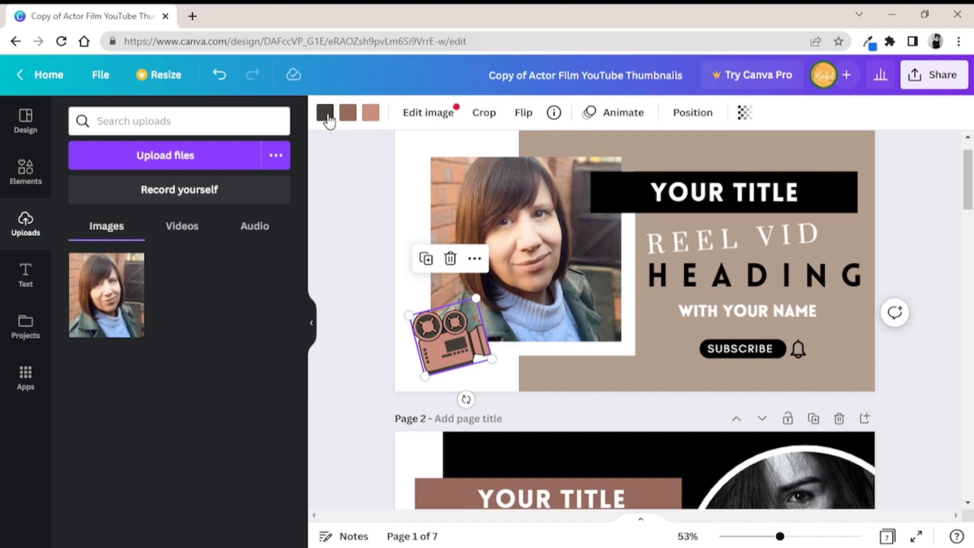
click(774, 350)
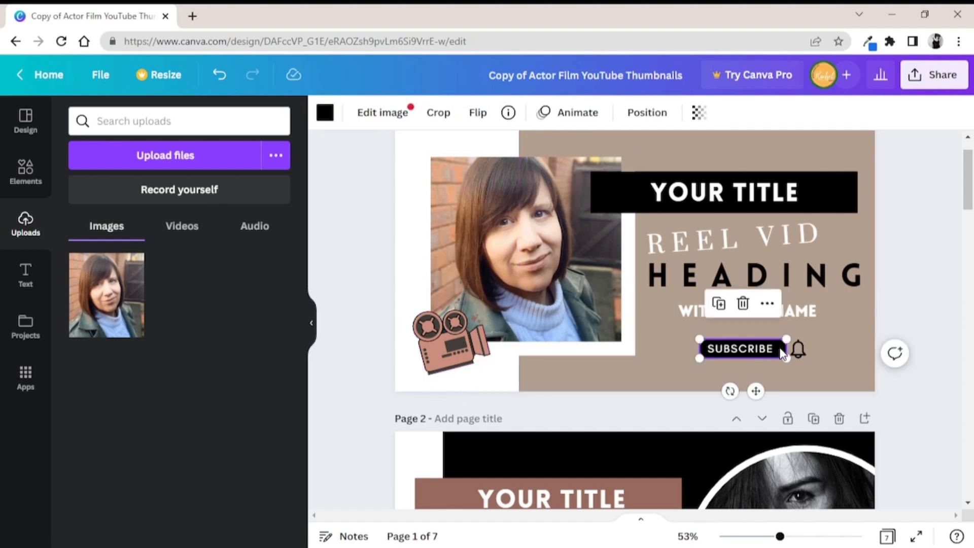
click(327, 114)
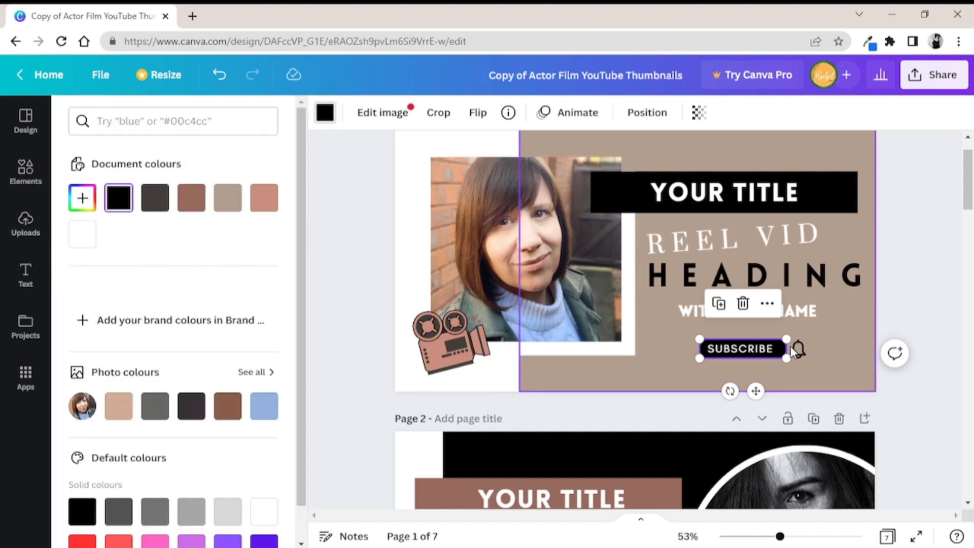
click(798, 348)
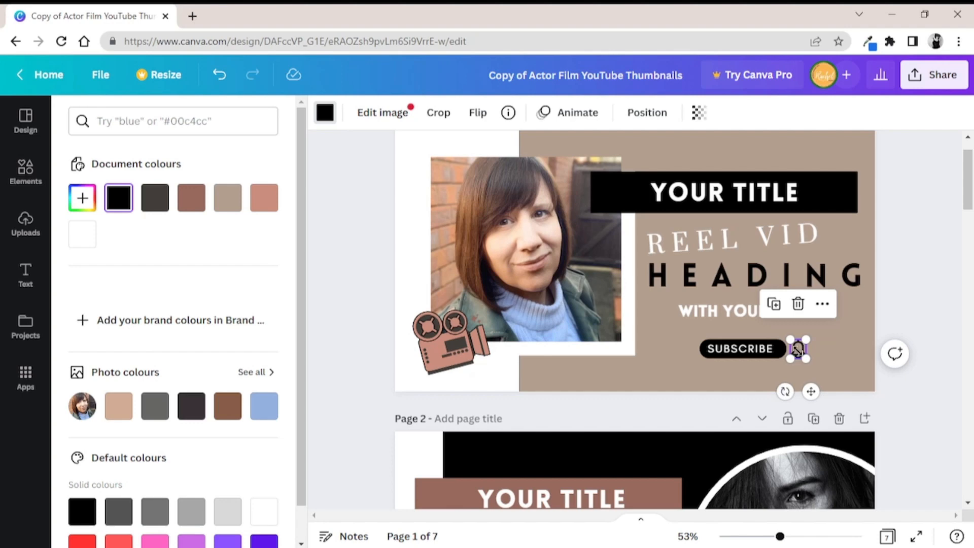
double_click(798, 349)
click(826, 344)
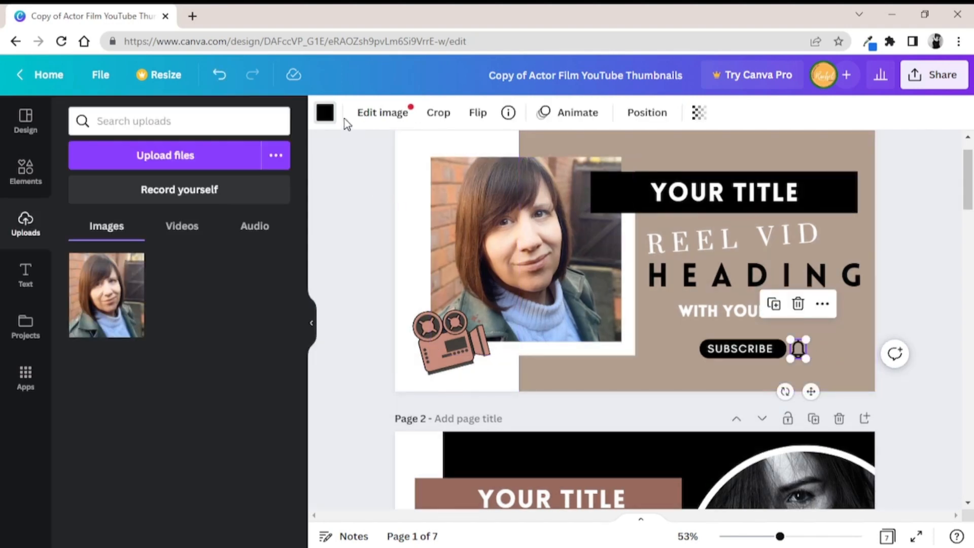
click(325, 113)
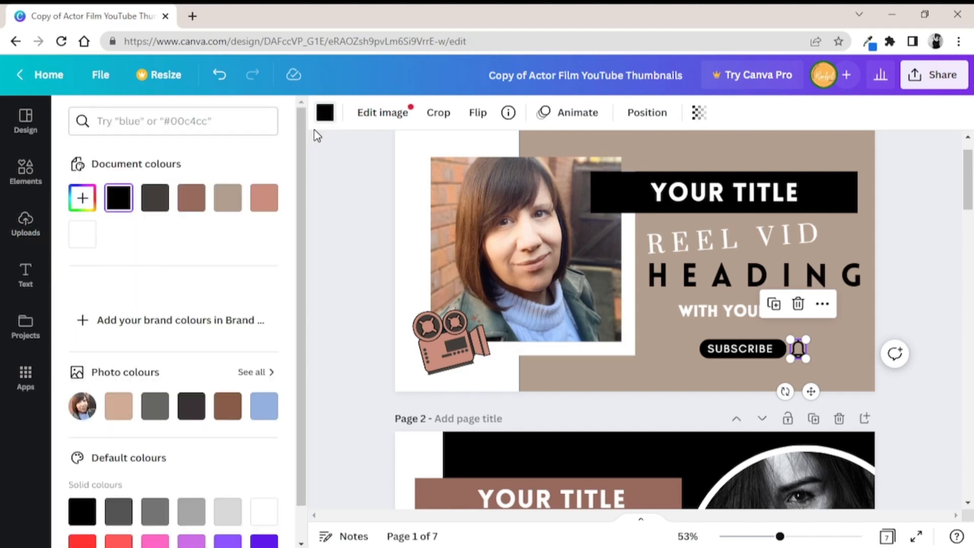
click(148, 404)
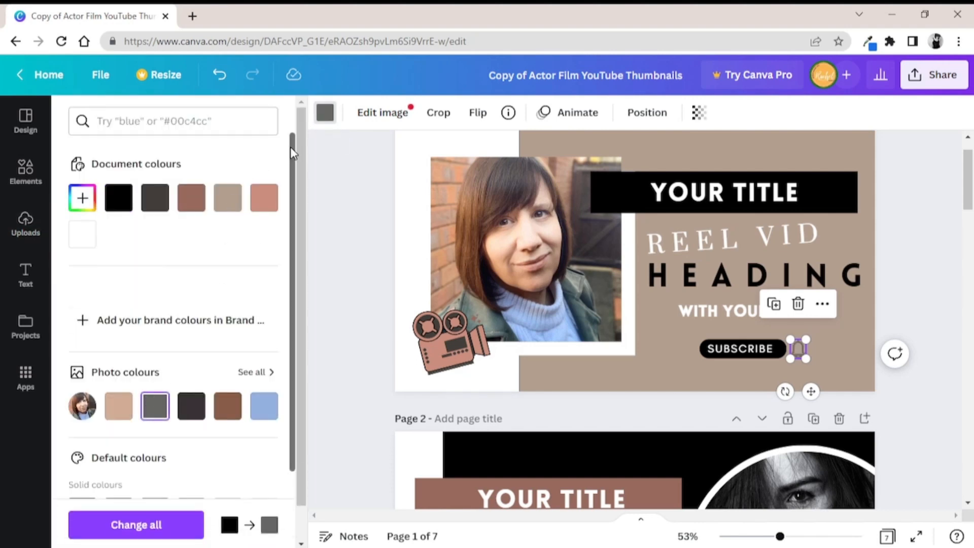
click(118, 197)
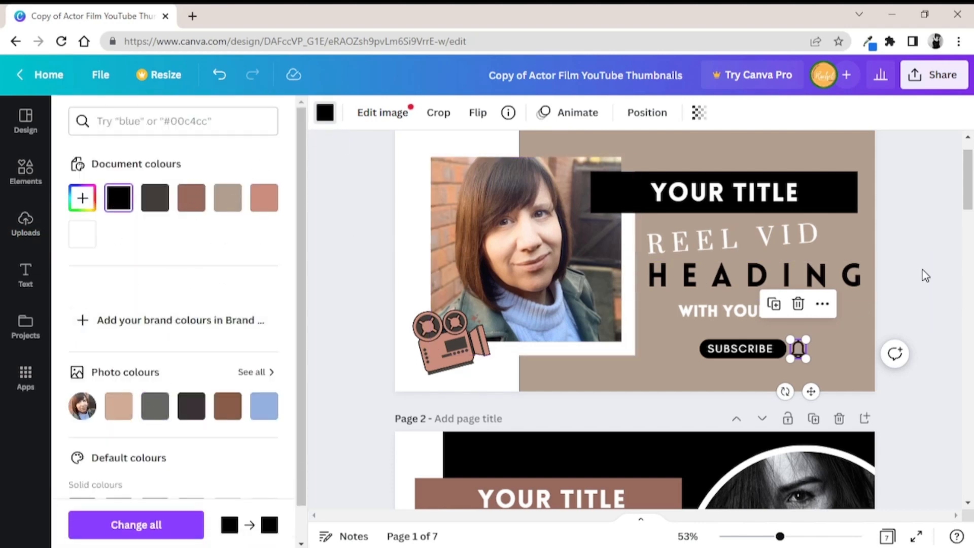
click(920, 262)
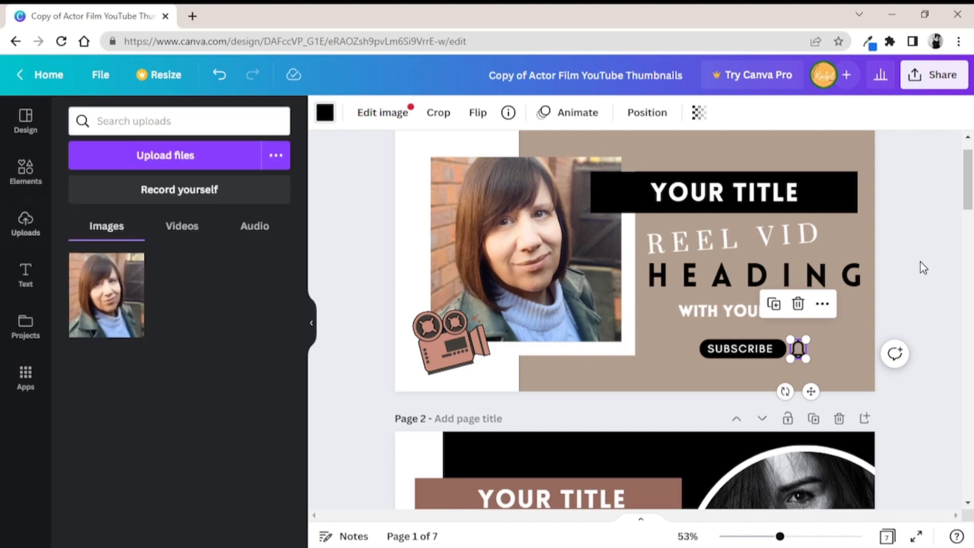
Move the white vertical strip on page 2 over beside the circular photo and back to the page's left edge
click(842, 184)
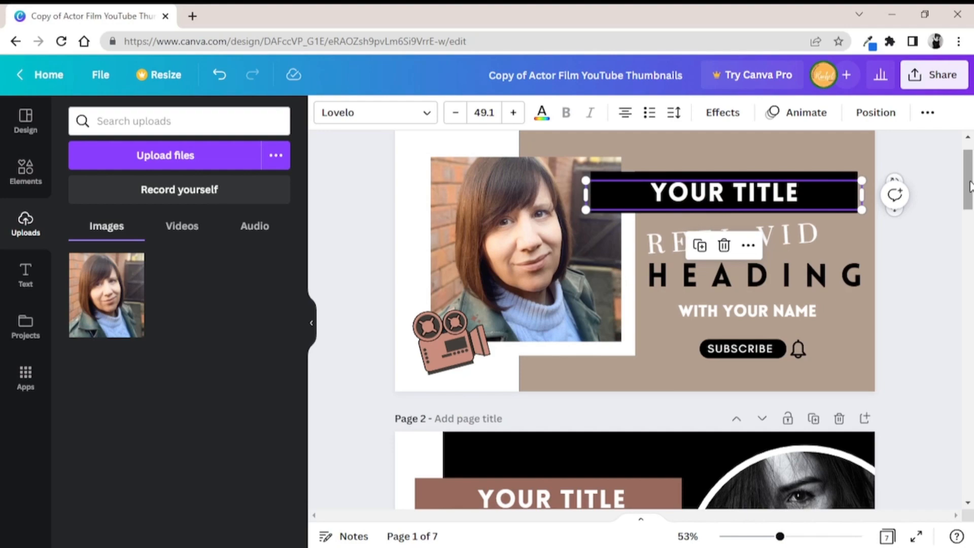
drag(969, 182, 969, 236)
click(819, 259)
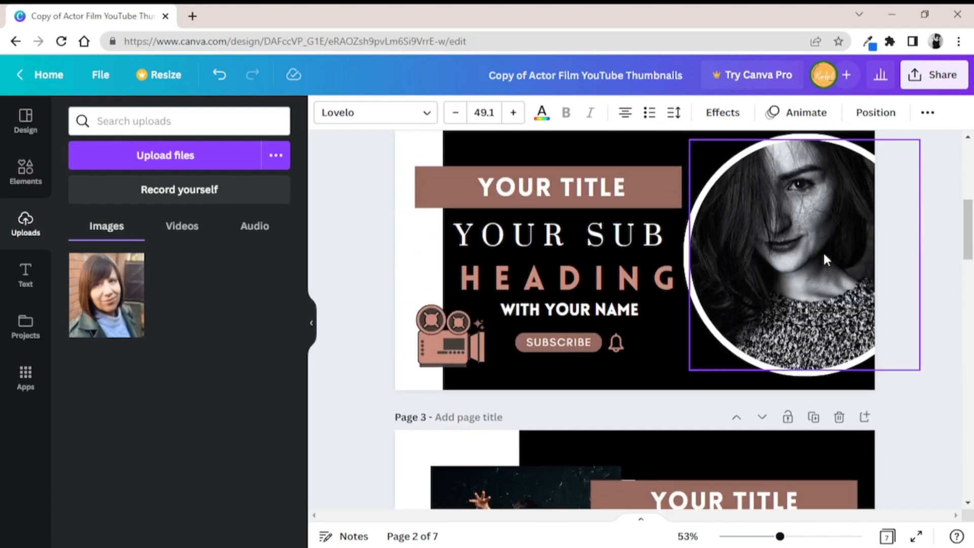
click(383, 252)
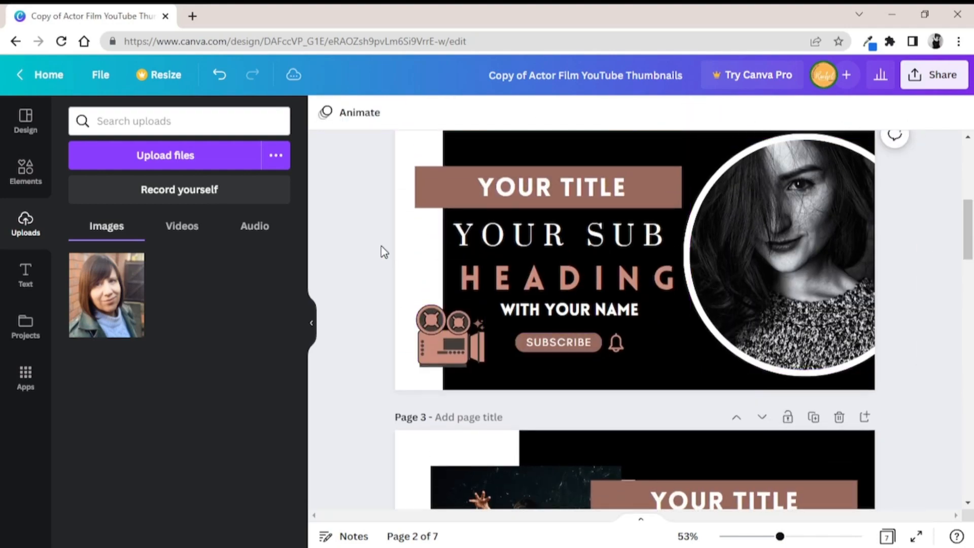
click(532, 152)
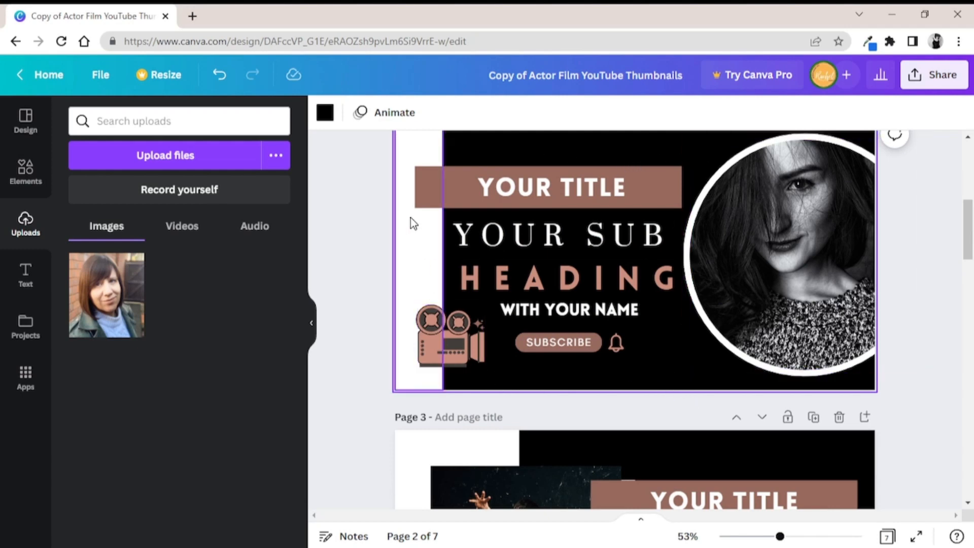
drag(405, 219, 675, 223)
click(410, 143)
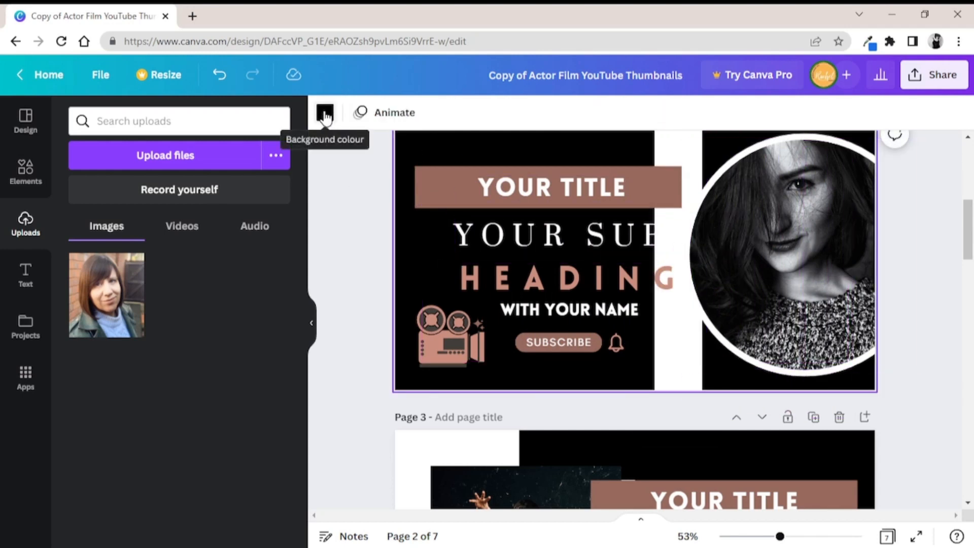
drag(681, 152, 410, 147)
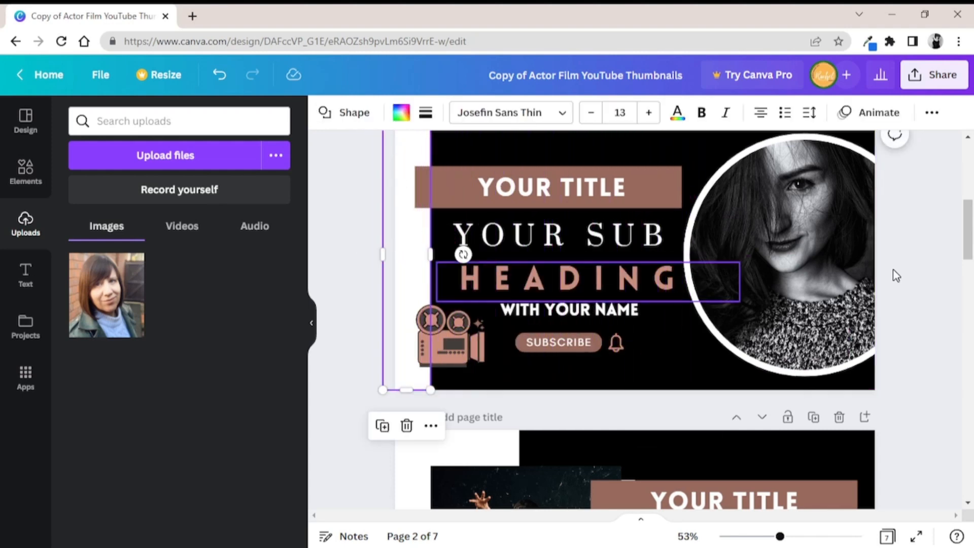
Shift the photo frame on page 3 slightly up and to the left, and fill it with the uploaded portrait
drag(967, 246, 966, 287)
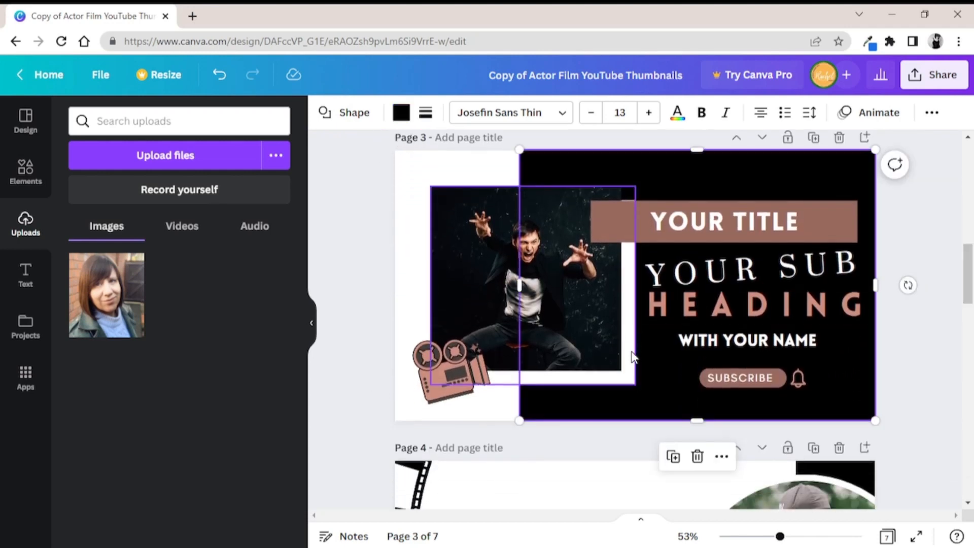
click(628, 366)
mouse_move(626, 370)
mouse_down()
mouse_move(638, 375)
mouse_move(627, 375)
mouse_move(627, 354)
mouse_move(597, 371)
mouse_move(613, 360)
mouse_up()
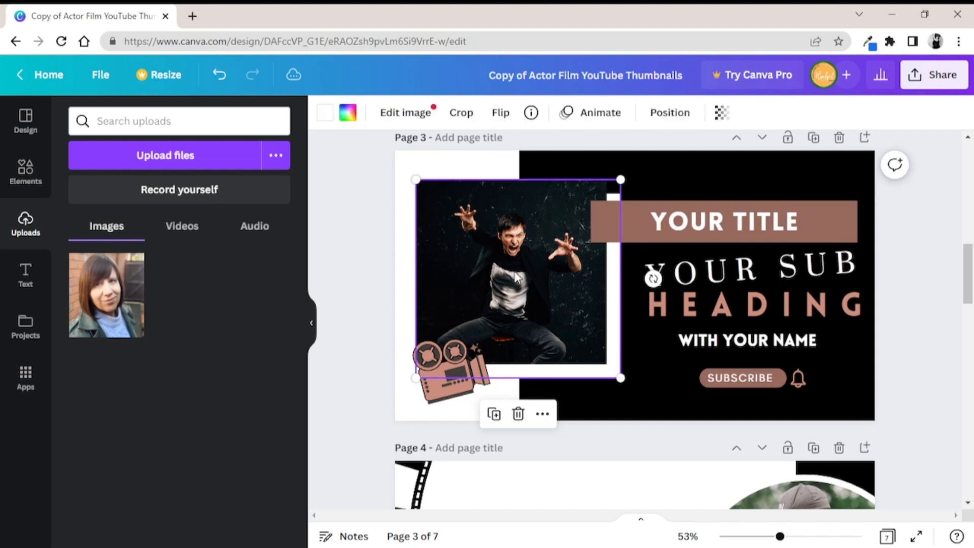
drag(505, 275, 512, 275)
drag(98, 297, 479, 242)
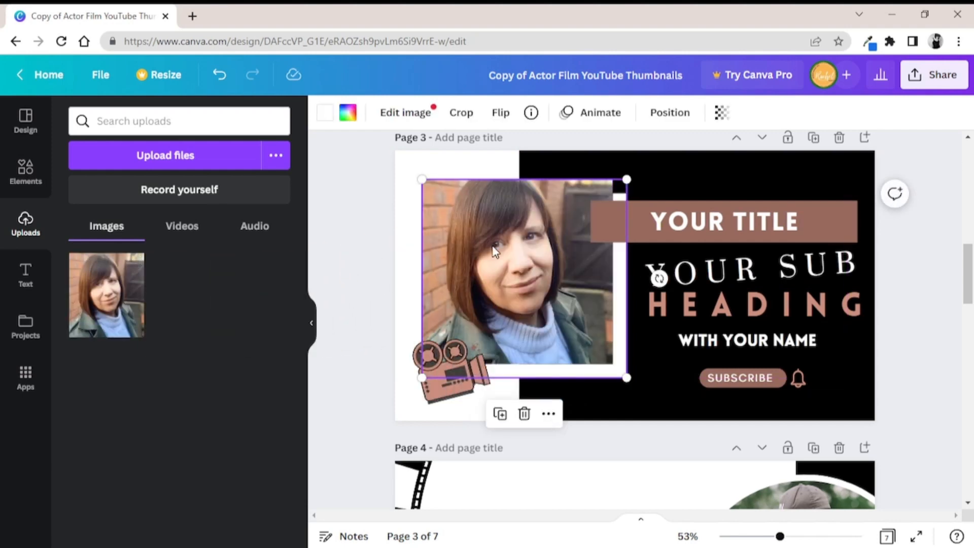
drag(525, 253, 519, 252)
Examine the individual text, film strip, circular photo and background elements on page 4
drag(969, 274, 969, 328)
click(582, 351)
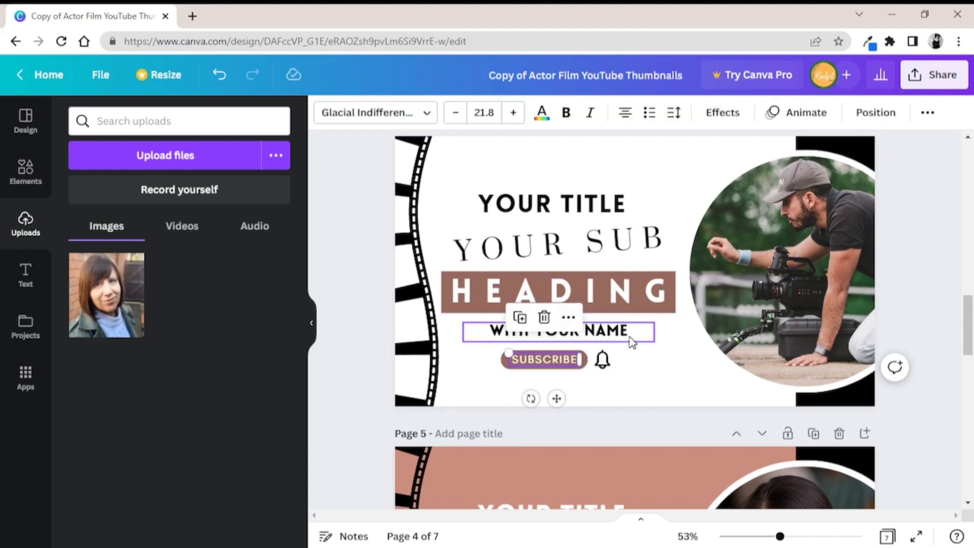
click(613, 336)
click(614, 224)
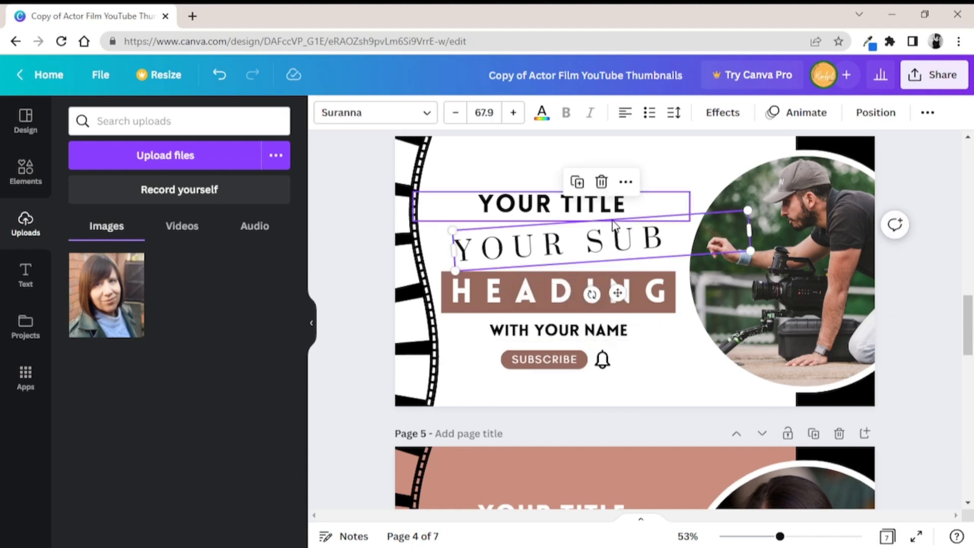
mouse_move(398, 213)
mouse_down()
mouse_move(438, 208)
mouse_move(394, 218)
mouse_up()
click(836, 223)
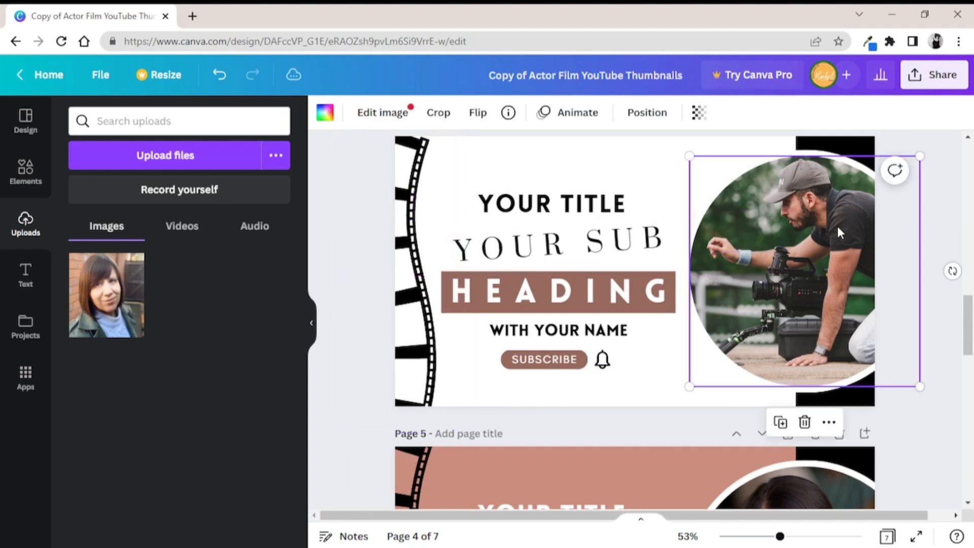
click(847, 138)
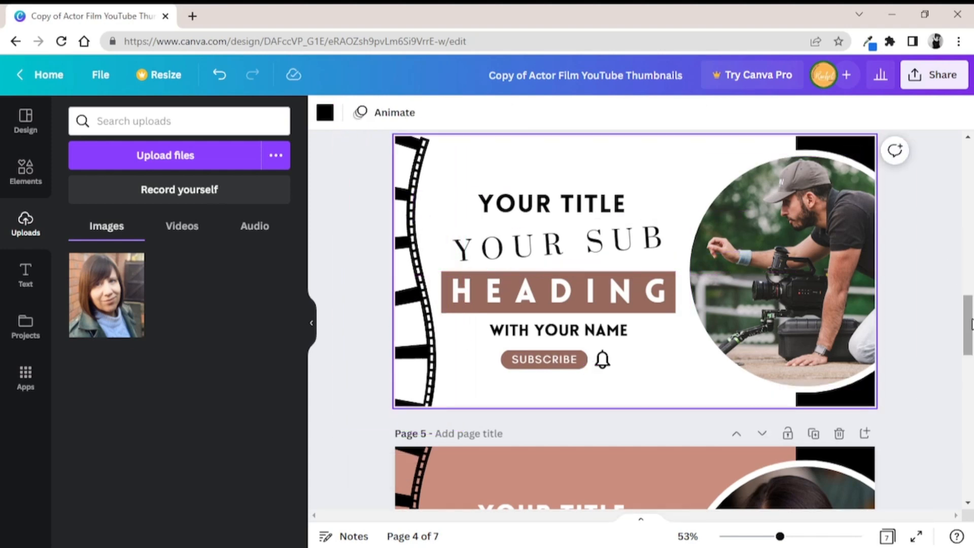
Browse the available fonts for the WITH YOUR NAME text on page 7
drag(968, 329, 961, 474)
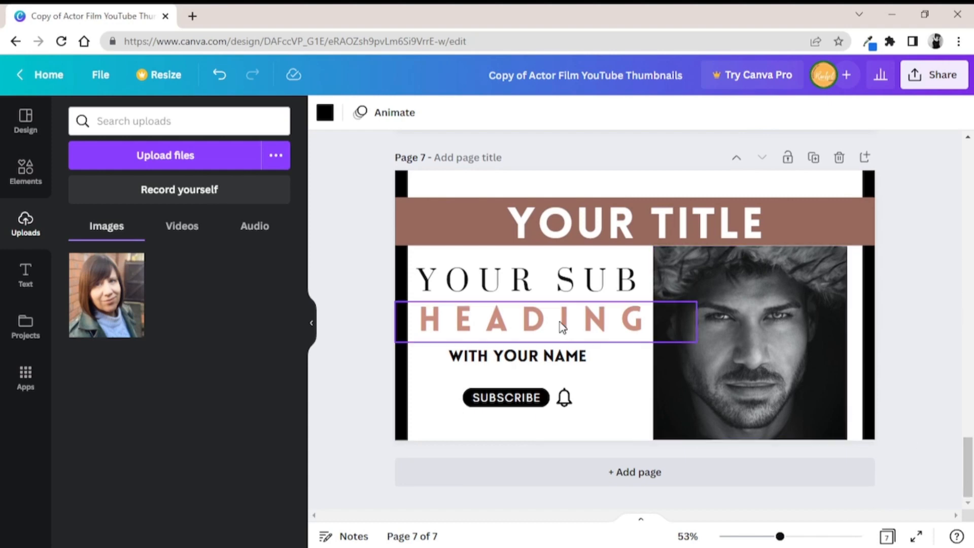
click(536, 361)
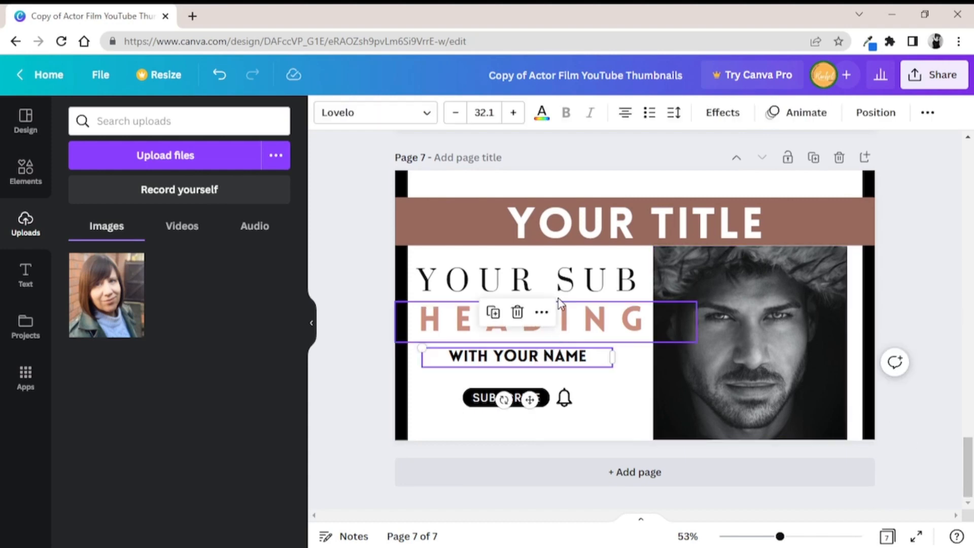
click(422, 117)
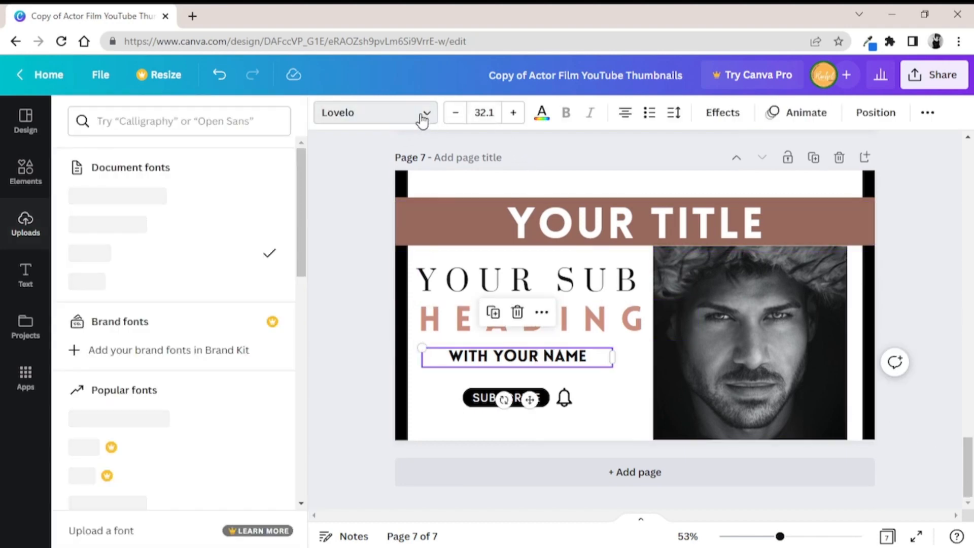
drag(304, 185, 304, 256)
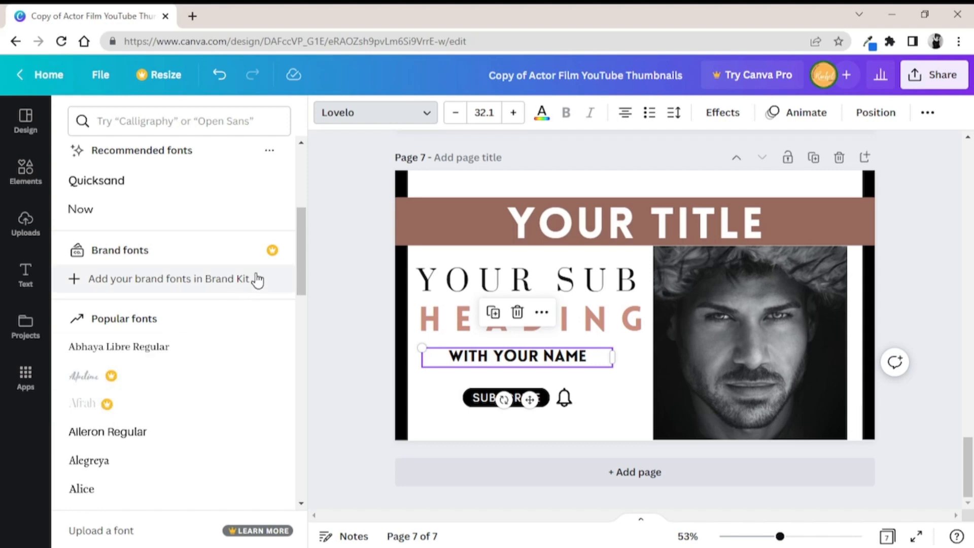
scroll(297, 250, down, 5)
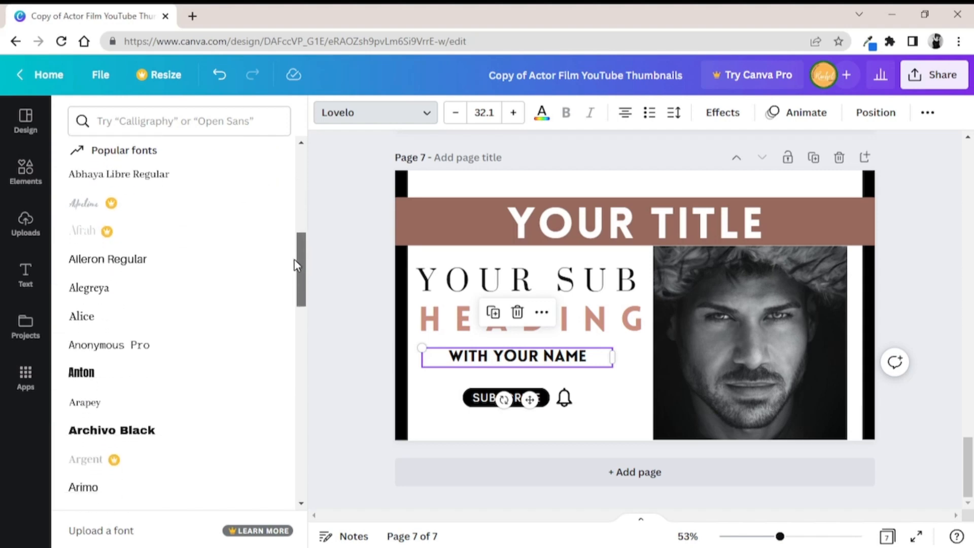
scroll(293, 283, down, 5)
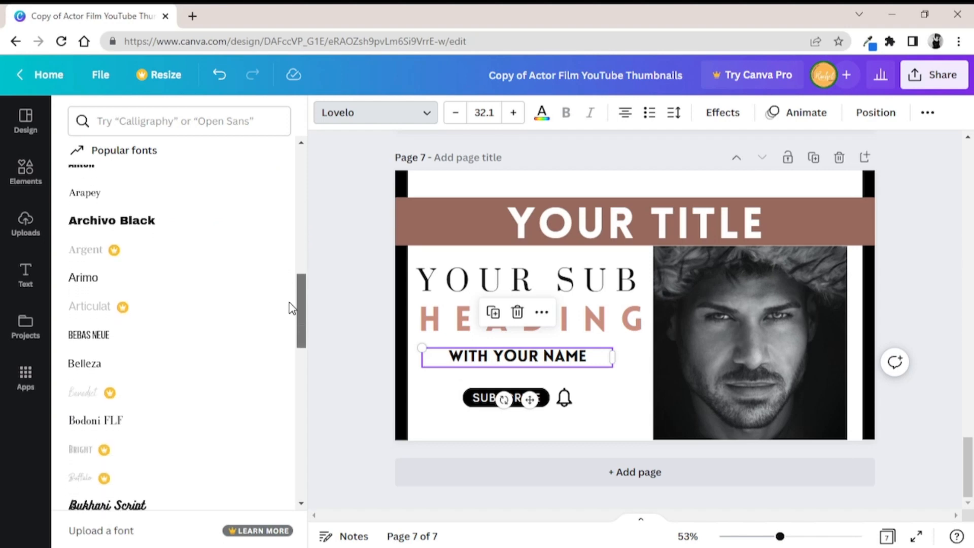
scroll(285, 362, down, 4)
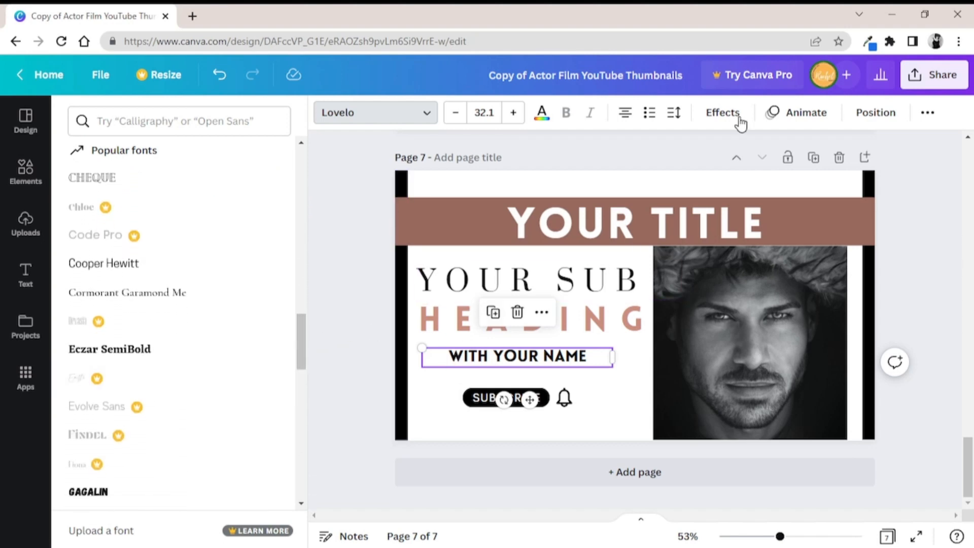
Set the WITH YOUR NAME text on page 7 to letter spacing 111 and line spacing 1.54
click(673, 113)
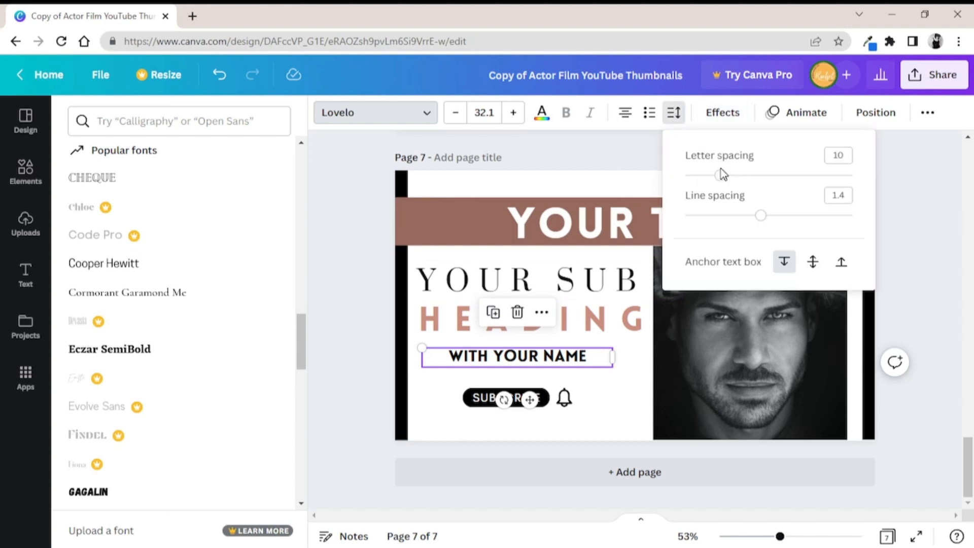
mouse_move(723, 182)
mouse_down()
mouse_move(773, 180)
mouse_move(739, 185)
mouse_up()
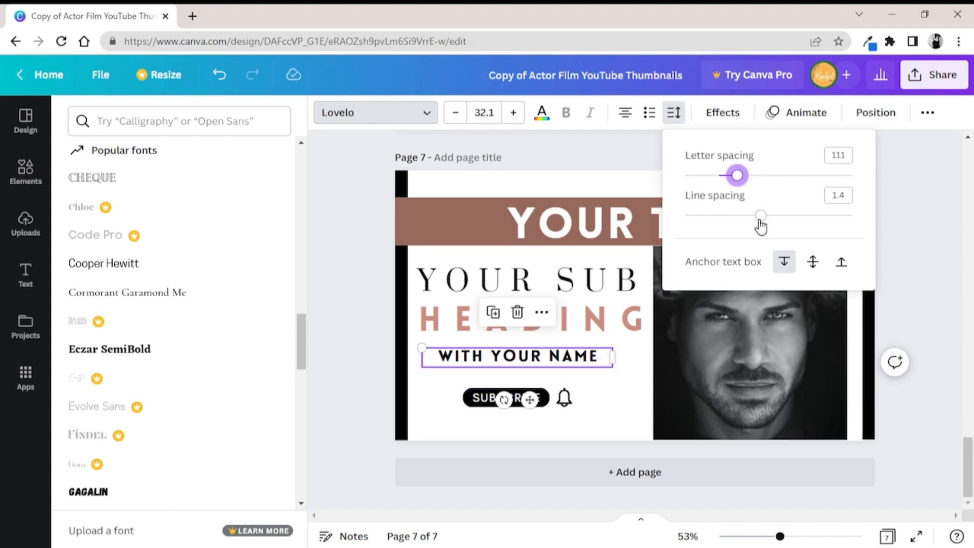
drag(761, 217, 773, 224)
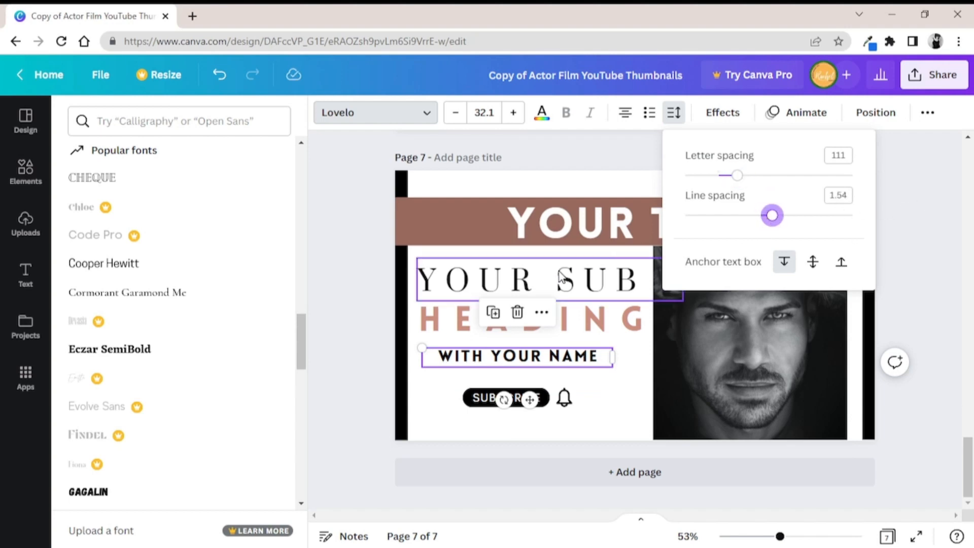
Try a dark grey photo colour on the HEADING text on page 7
click(455, 325)
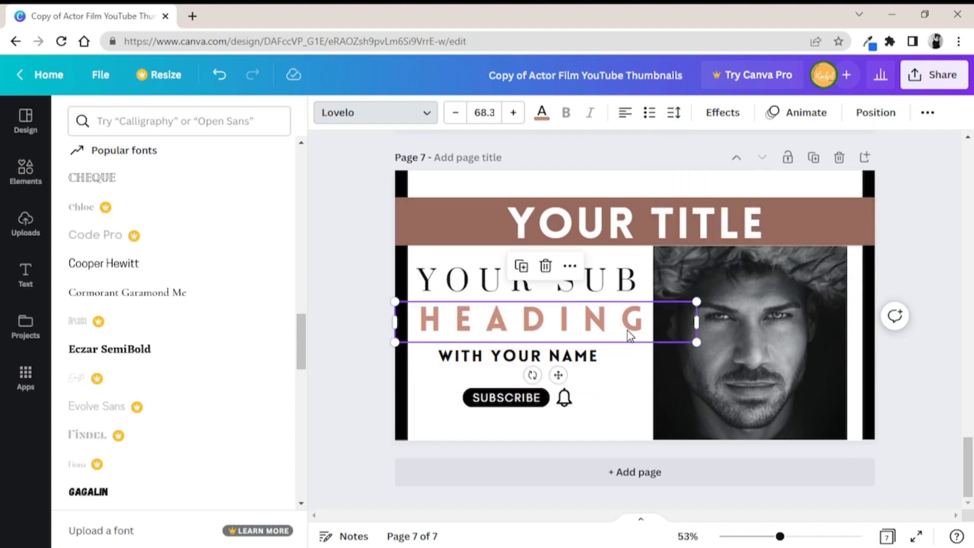
click(541, 113)
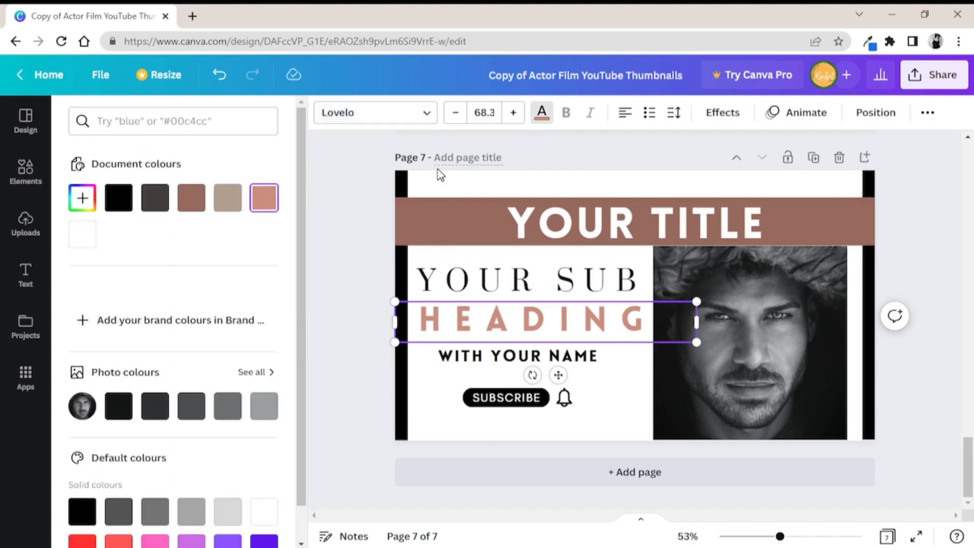
click(157, 409)
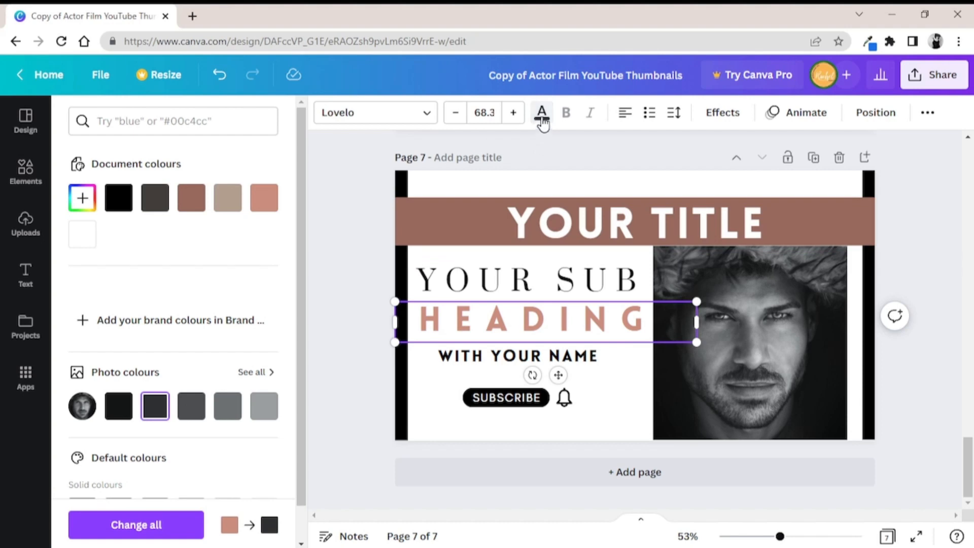
click(575, 338)
click(638, 358)
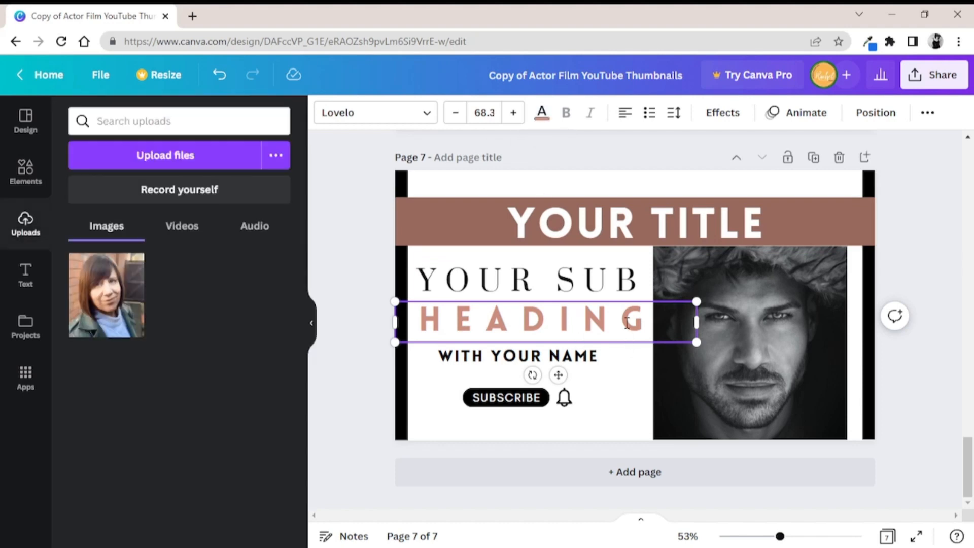
click(417, 278)
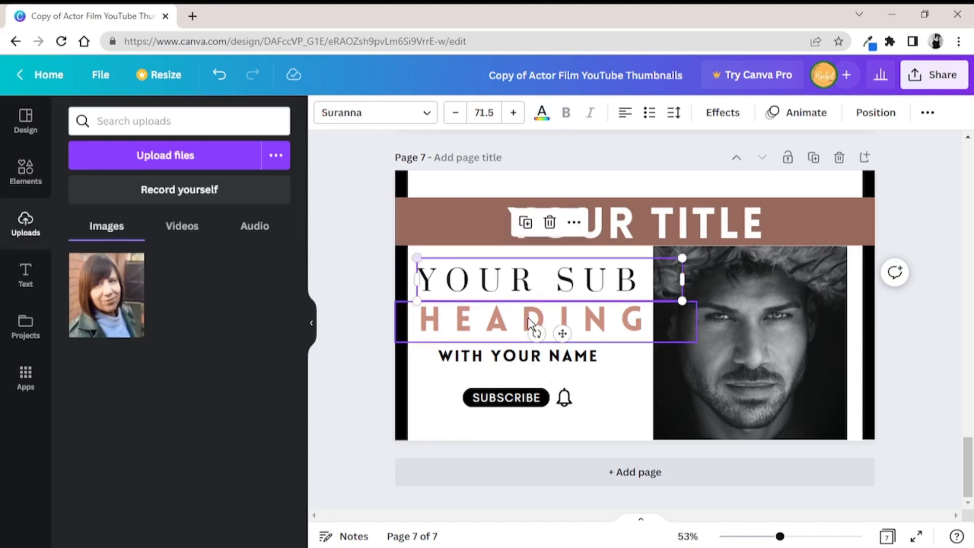
Recolour the HEADING text on page 7 to the brown document colour and apply that change across all pages
click(541, 323)
click(543, 114)
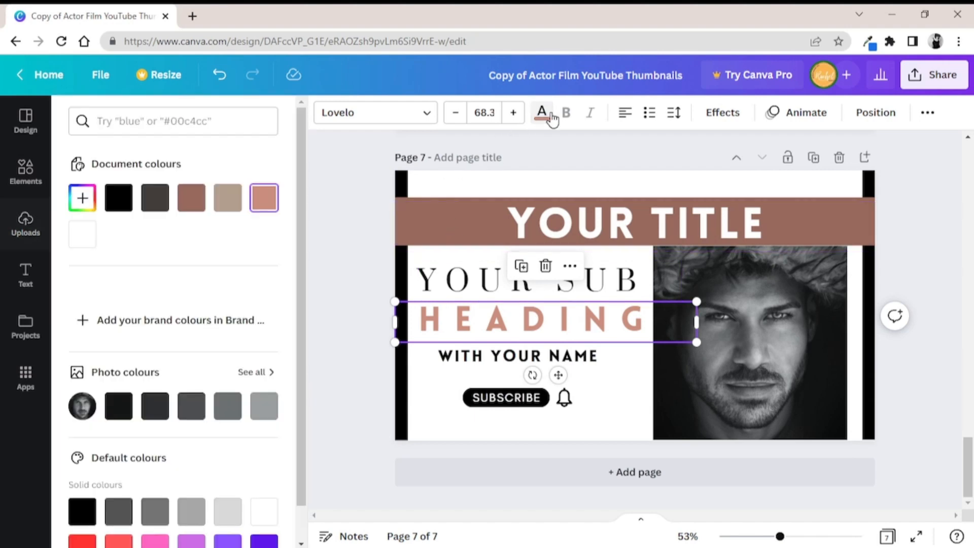
click(191, 201)
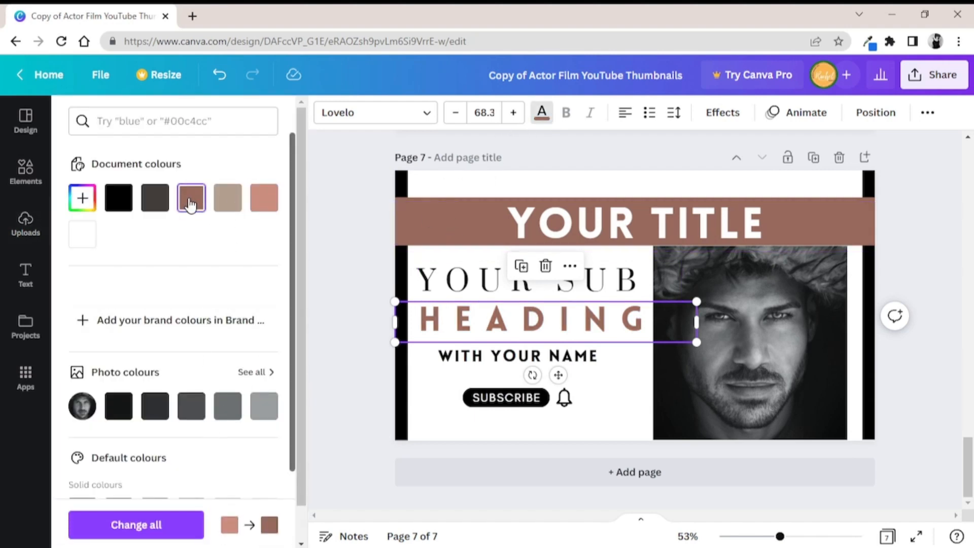
click(170, 530)
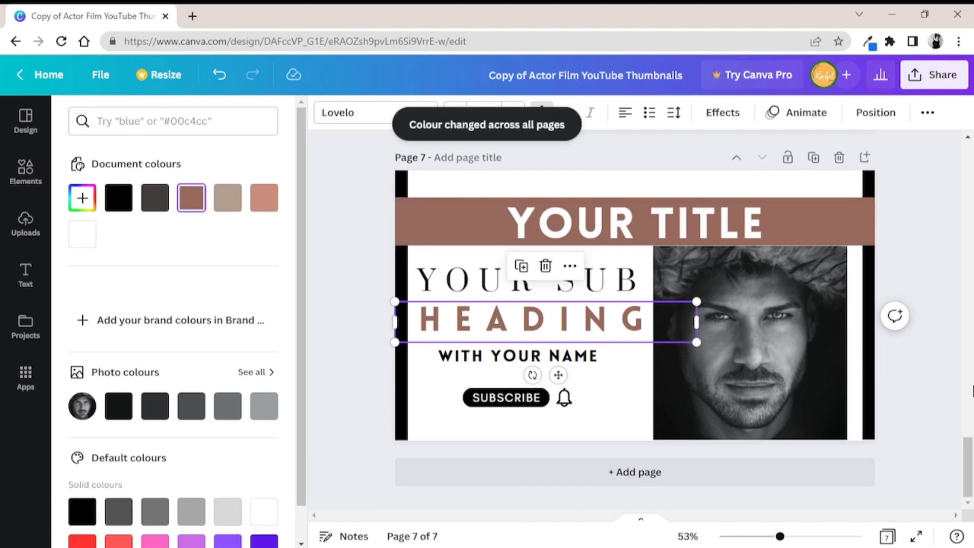
Change the black background of page 2 to the brown document colour and replace black with it across all pages
scroll(969, 436, up, 5)
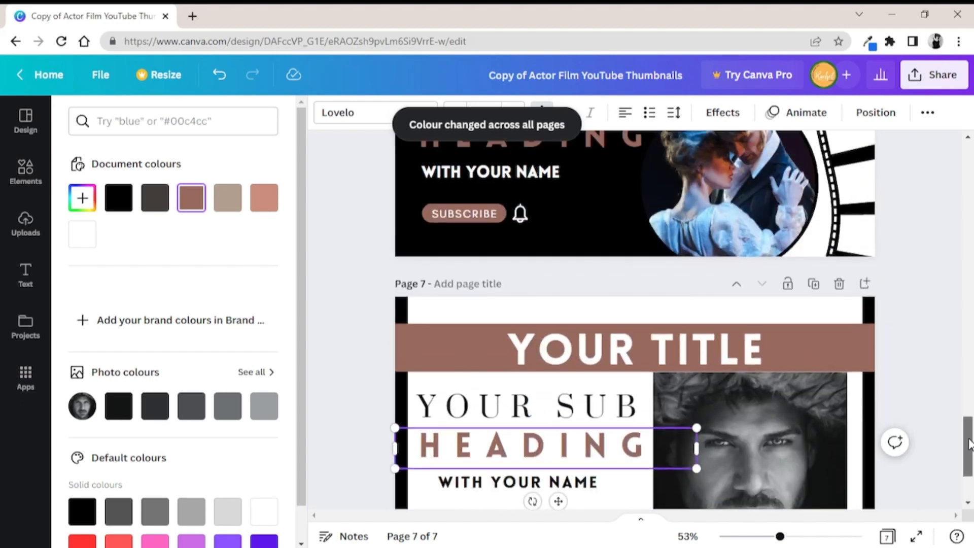
drag(970, 427, 971, 218)
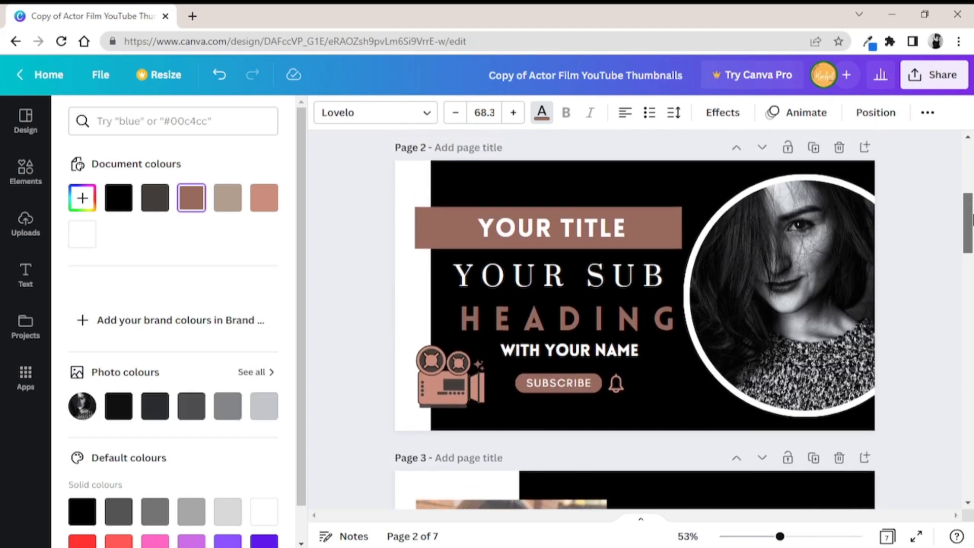
click(863, 165)
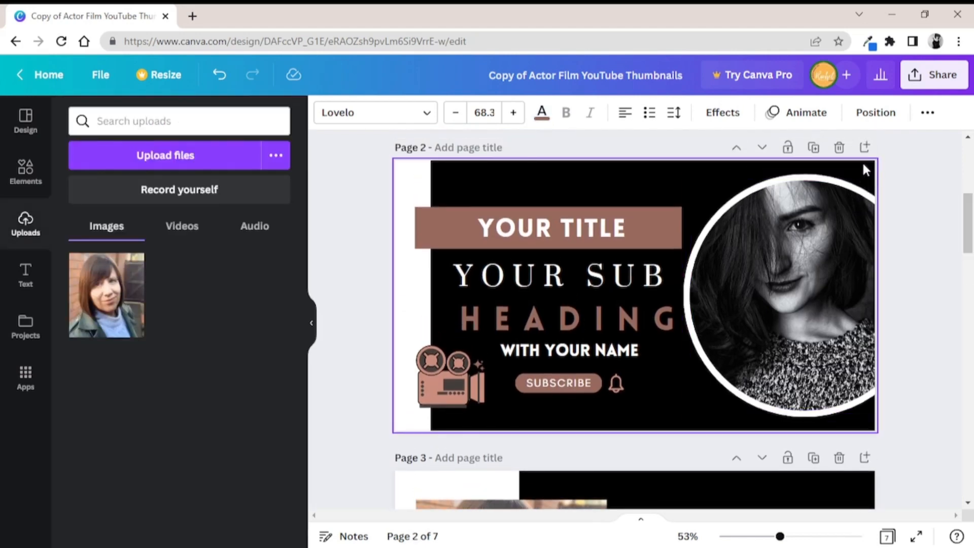
click(569, 178)
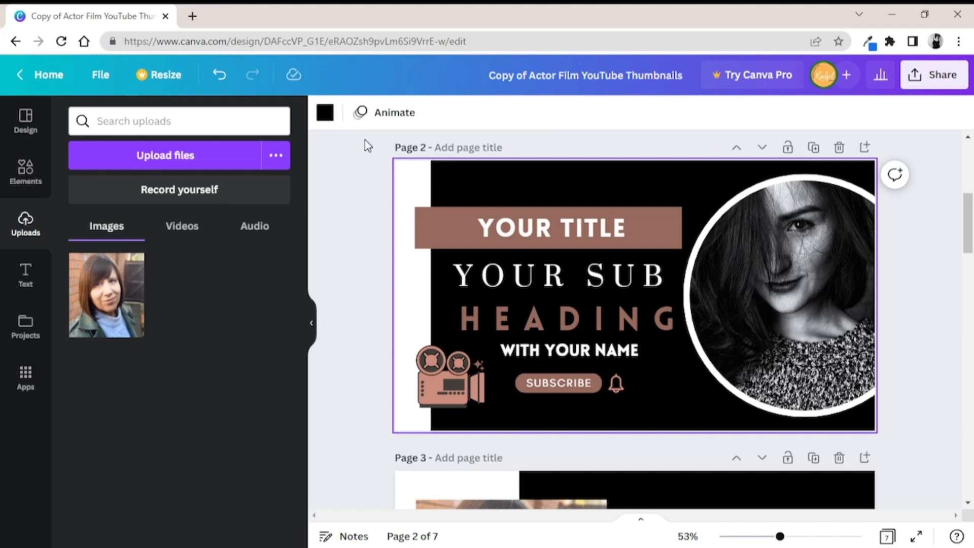
click(326, 113)
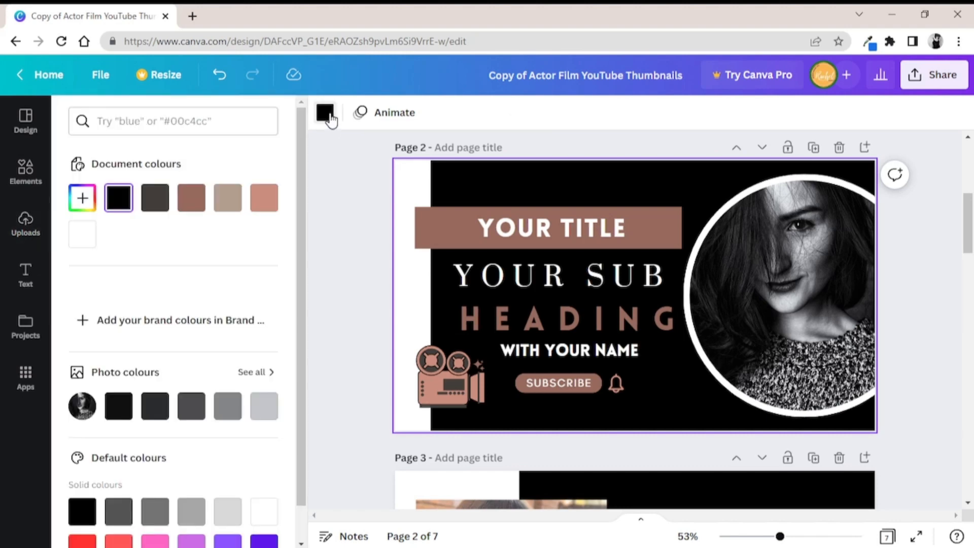
click(186, 209)
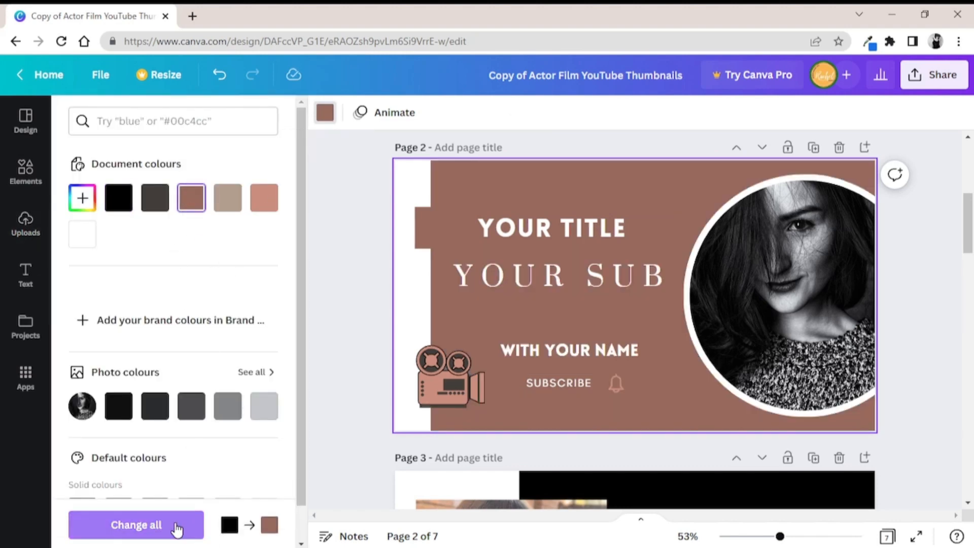
click(177, 529)
scroll(968, 243, down, 1)
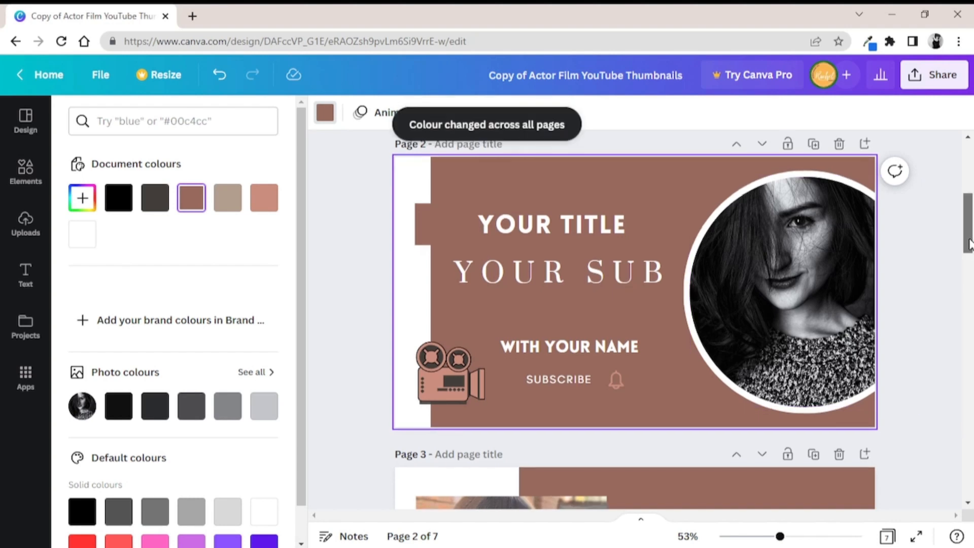
drag(969, 244, 948, 402)
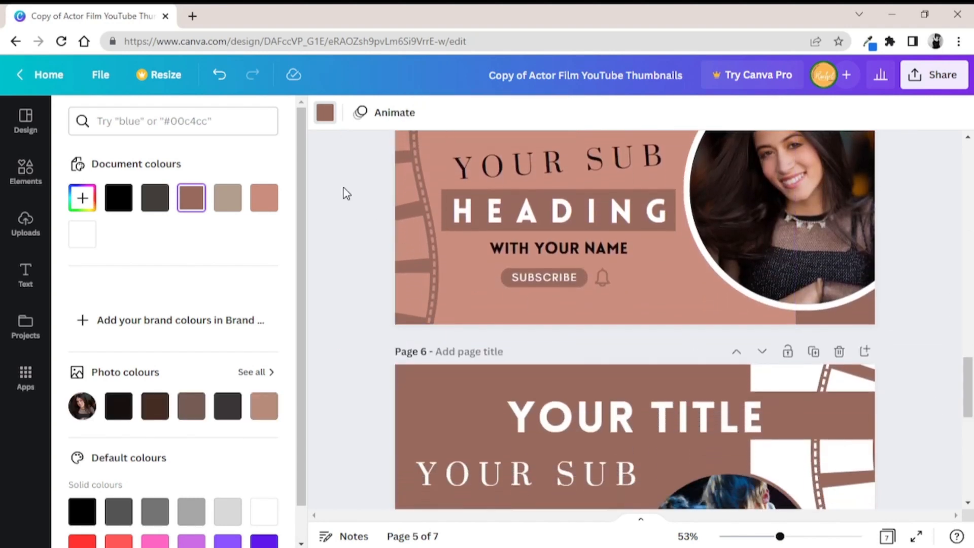
Undo the all-pages replacement of black and the brown background change on page 2
click(230, 76)
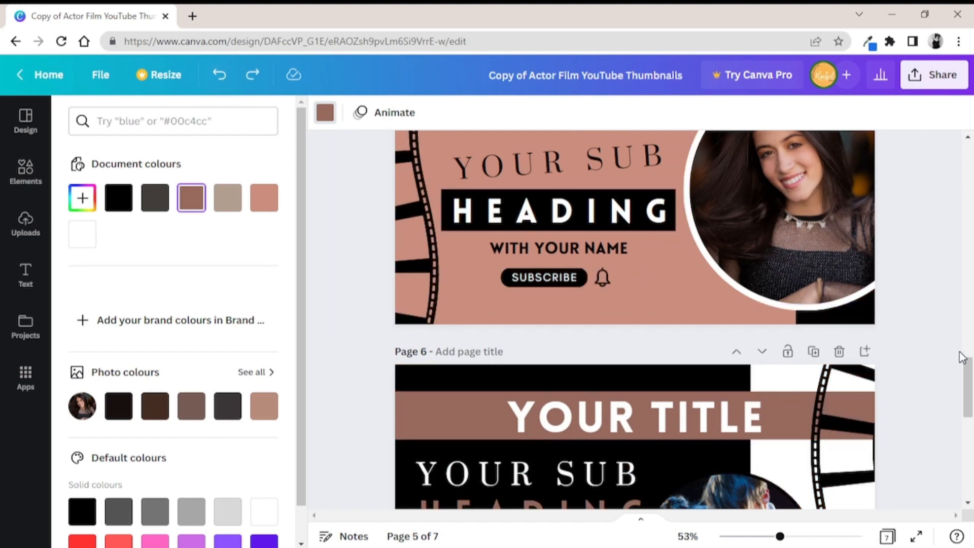
drag(962, 357, 962, 345)
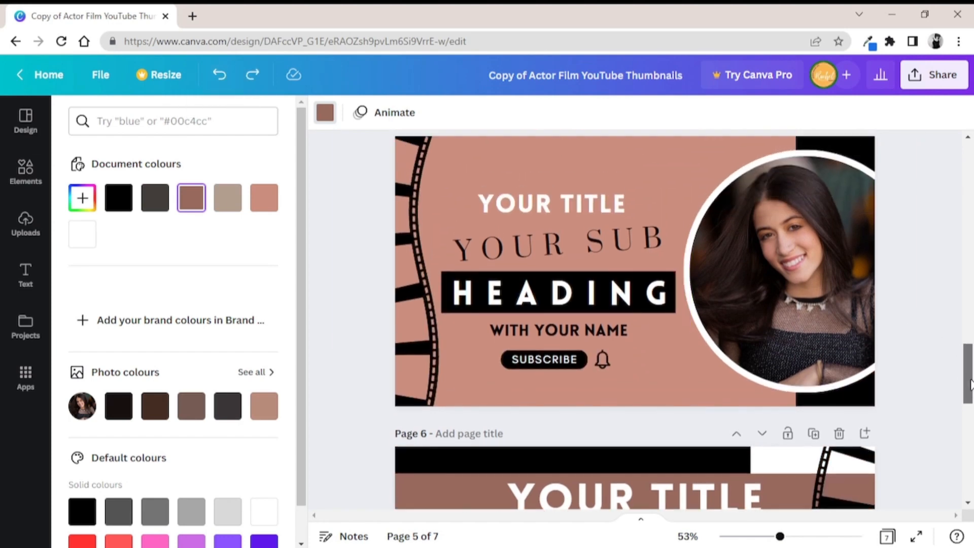
click(223, 78)
scroll(969, 358, up, 2)
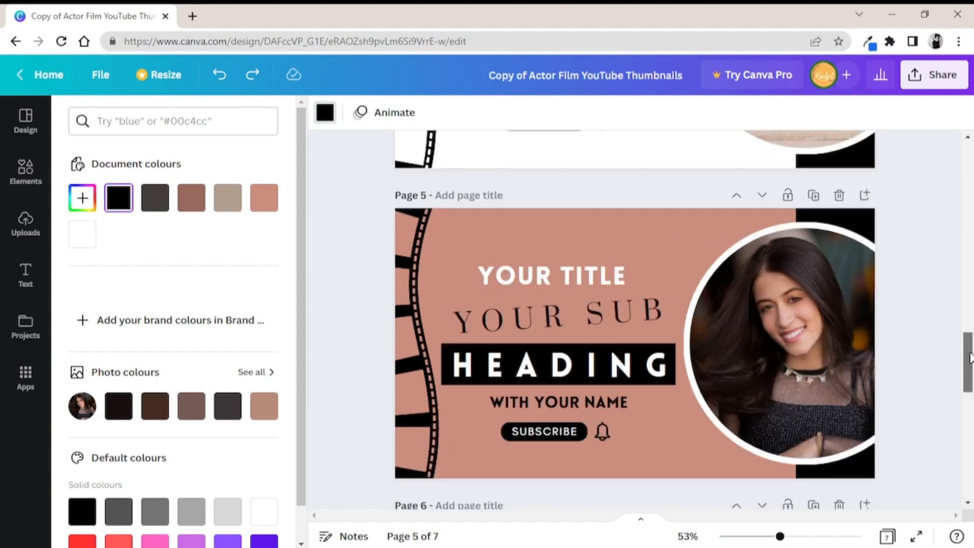
Open the download settings for the thumbnails design and limit the selected pages to the current page, page 1
drag(969, 357, 972, 139)
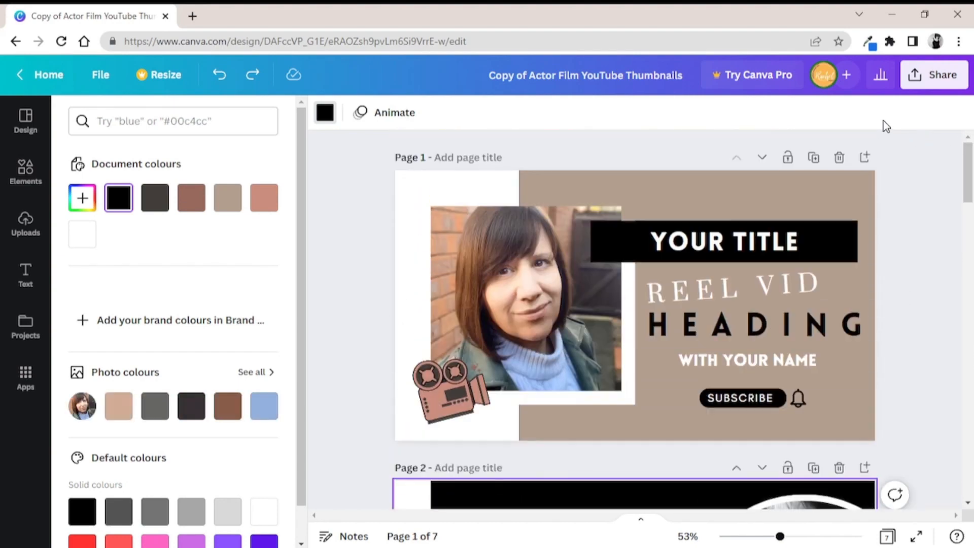
click(945, 84)
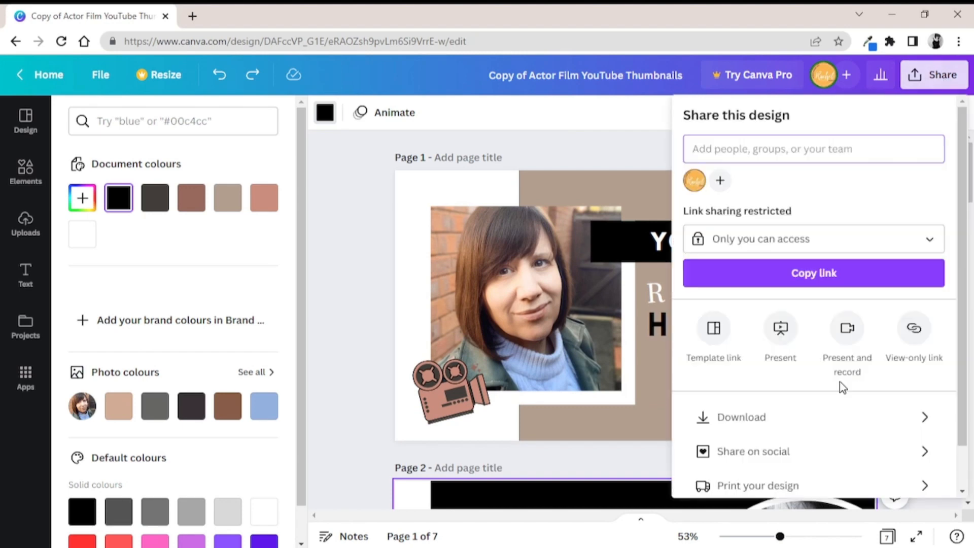
click(767, 418)
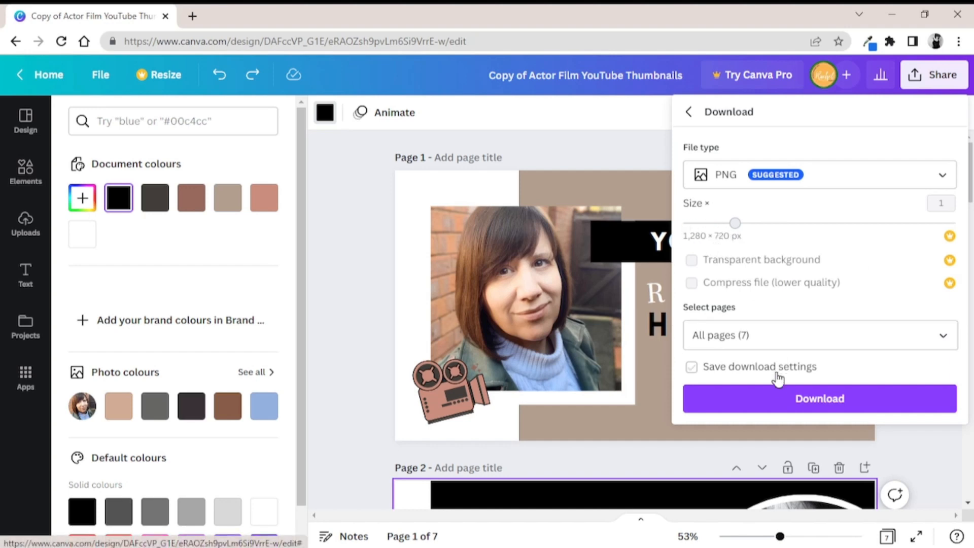
click(942, 336)
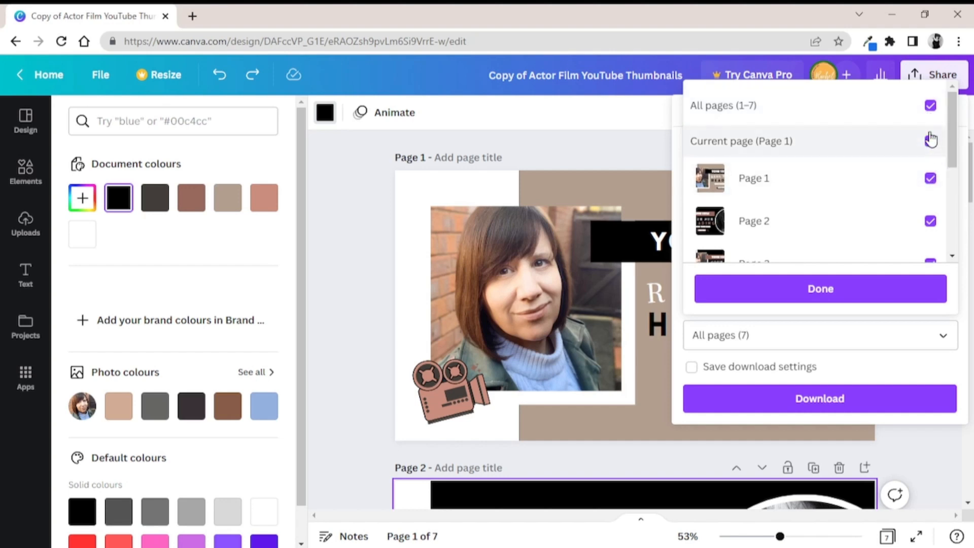
click(930, 107)
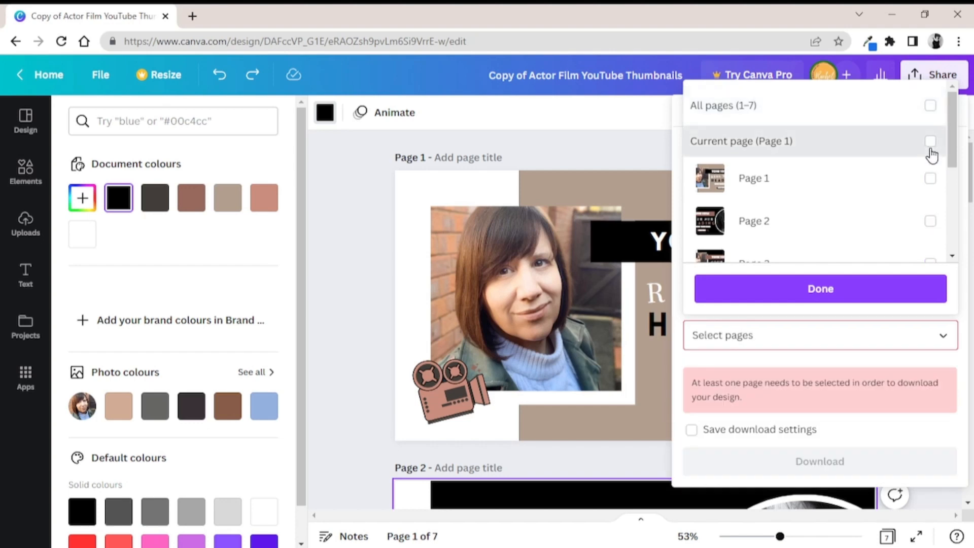
click(929, 147)
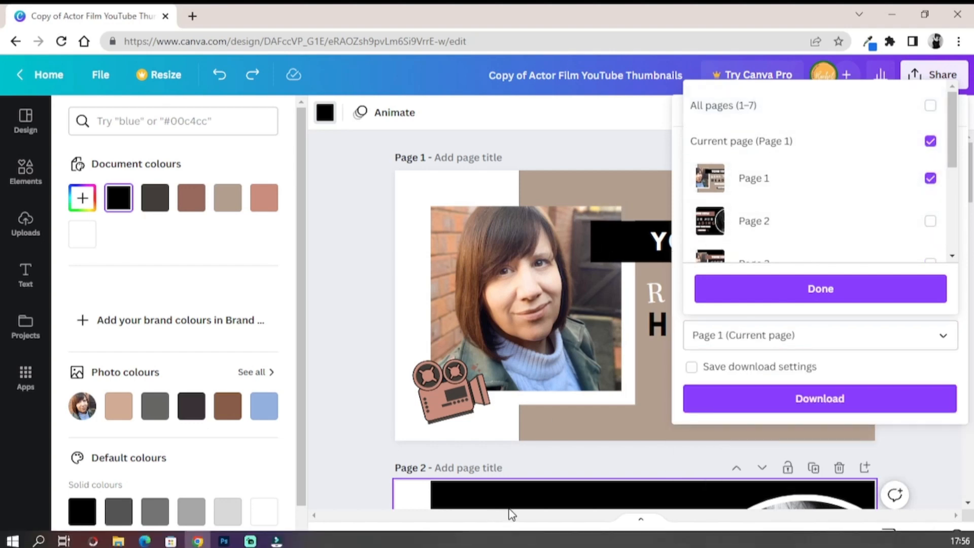
click(805, 293)
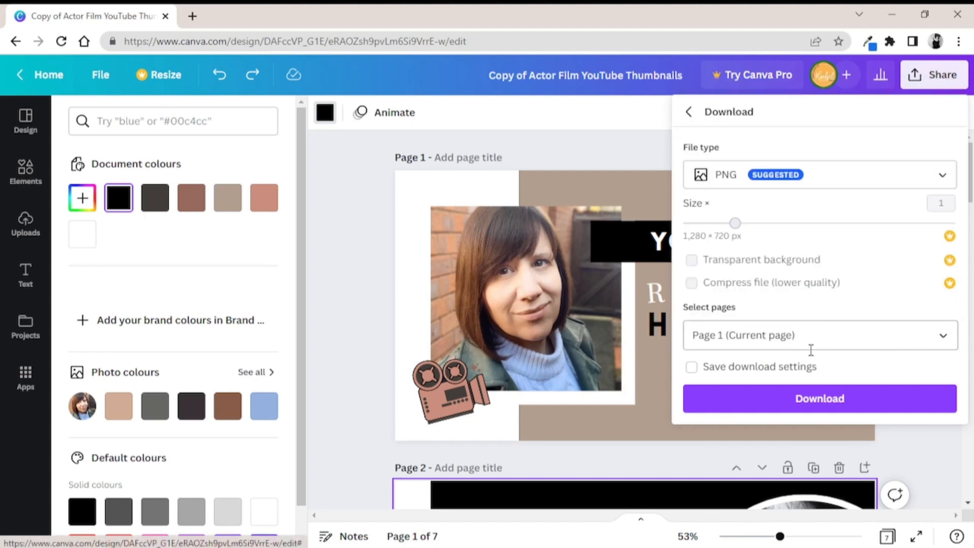
Download page 1 as a PNG and save it as Copy of Actor Film YouTube Thumbnails in the Downloads folder
click(808, 405)
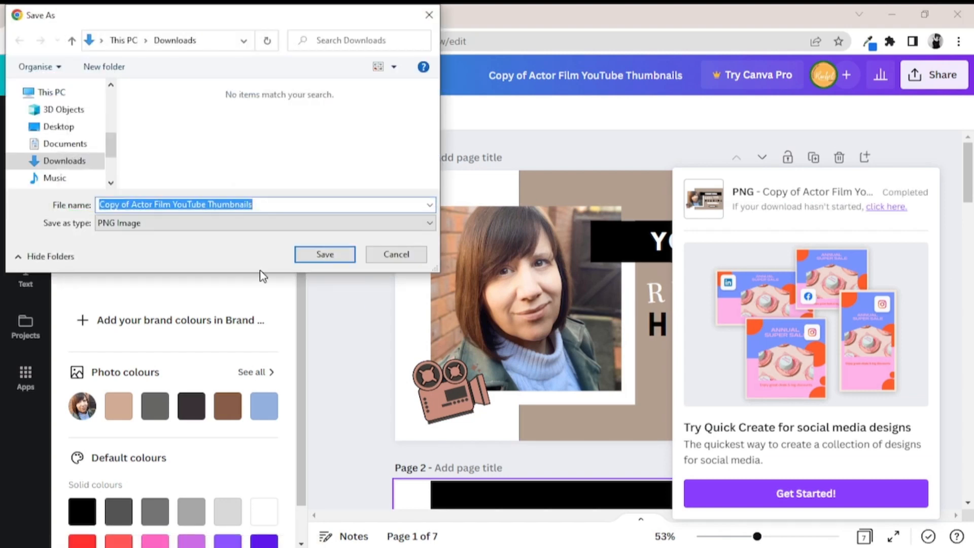
click(332, 261)
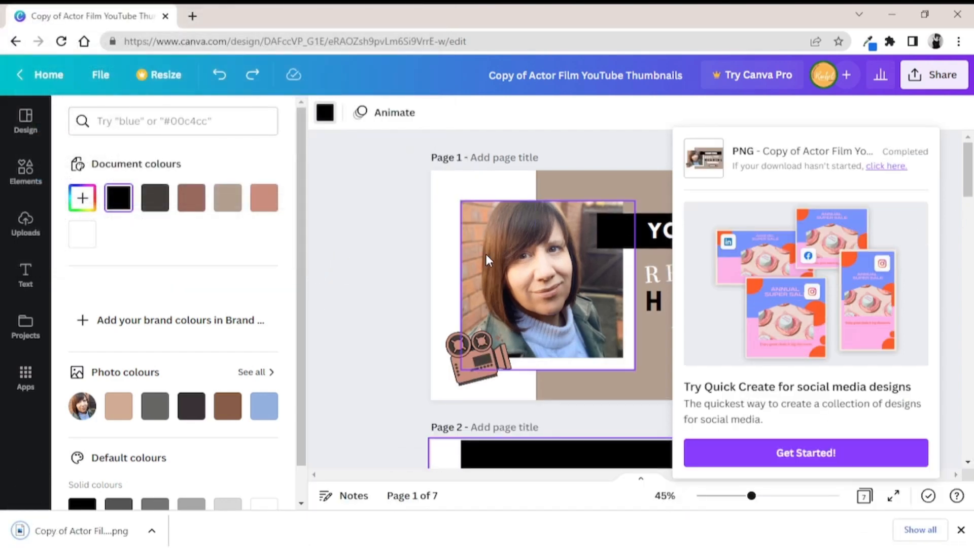
click(374, 254)
mouse_move(969, 172)
mouse_down()
mouse_move(963, 287)
mouse_move(966, 171)
mouse_up()
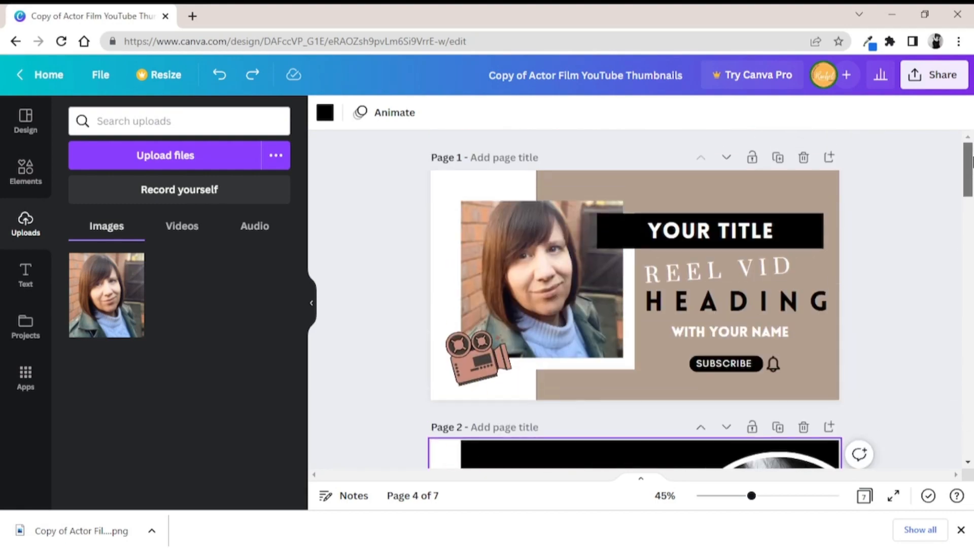
Return to the instructions PDF, open its YouTube icon templates link and use the shared template to create an editable copy
click(17, 43)
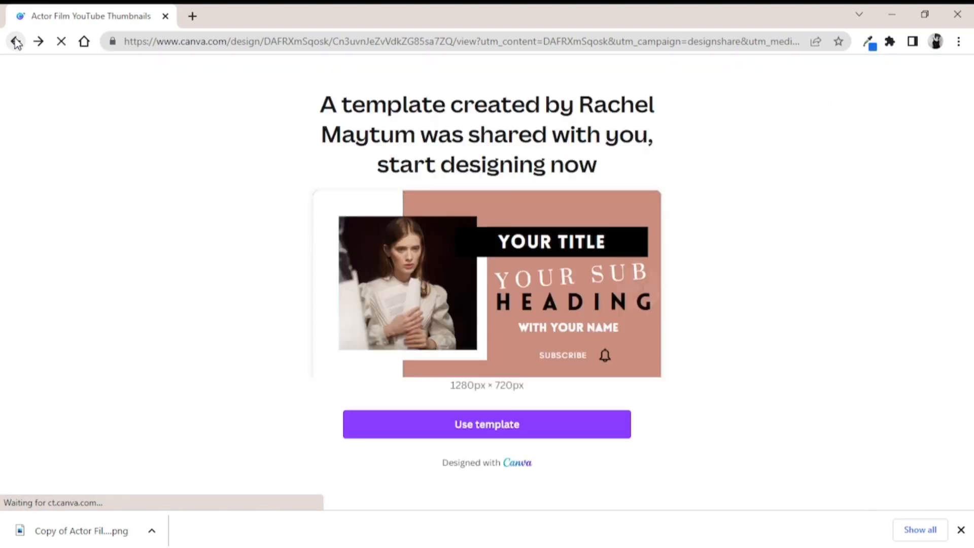
click(16, 43)
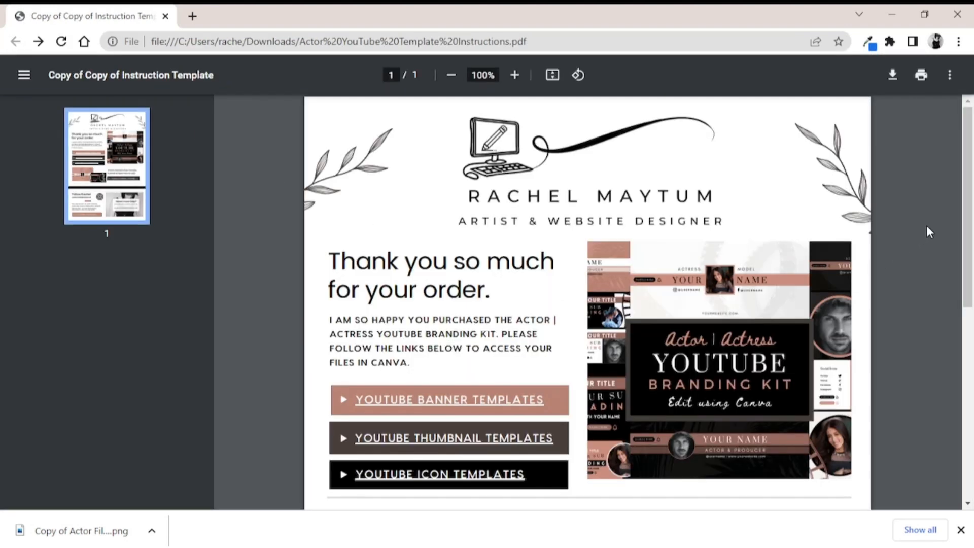
scroll(949, 259, down, 3)
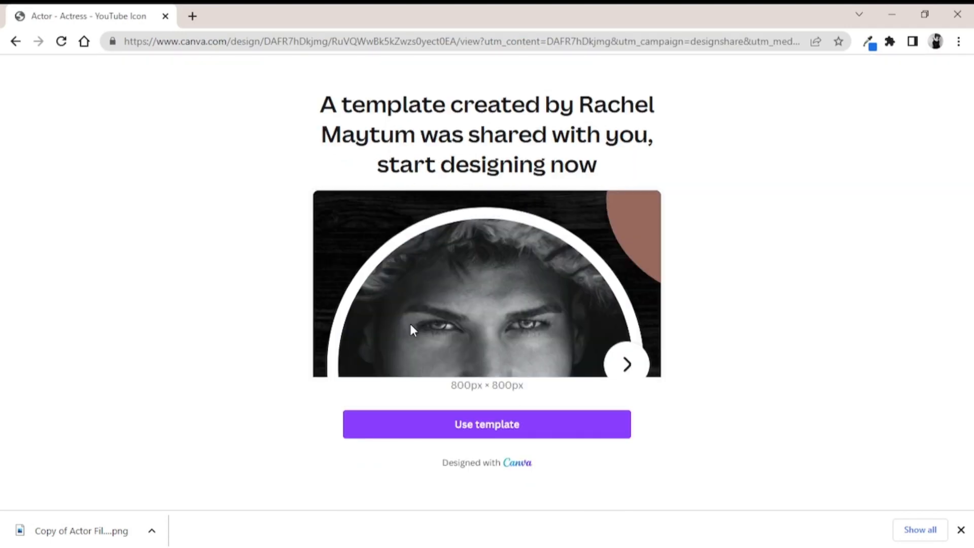
click(459, 426)
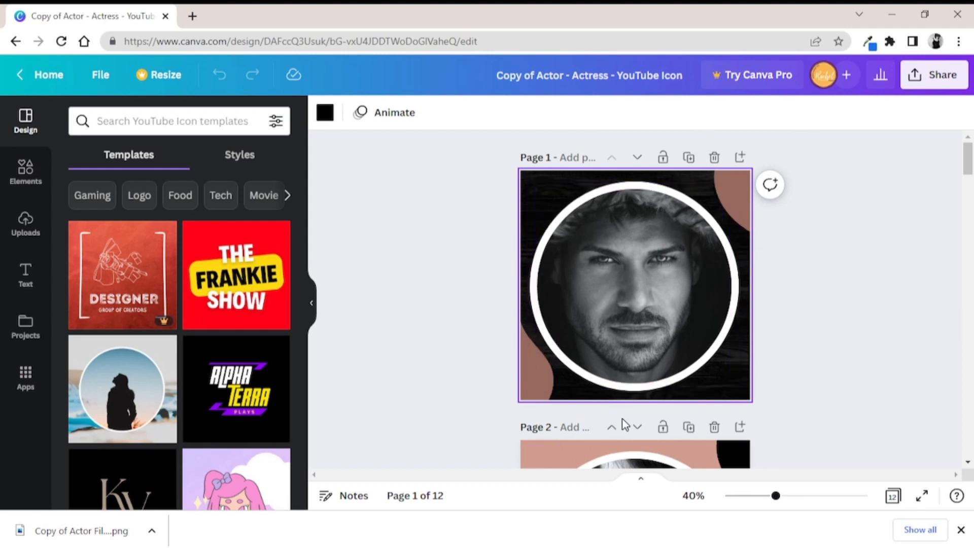
Select the background of page 2 and recolour it with the medium dark blue from the photo colours
drag(968, 160, 970, 187)
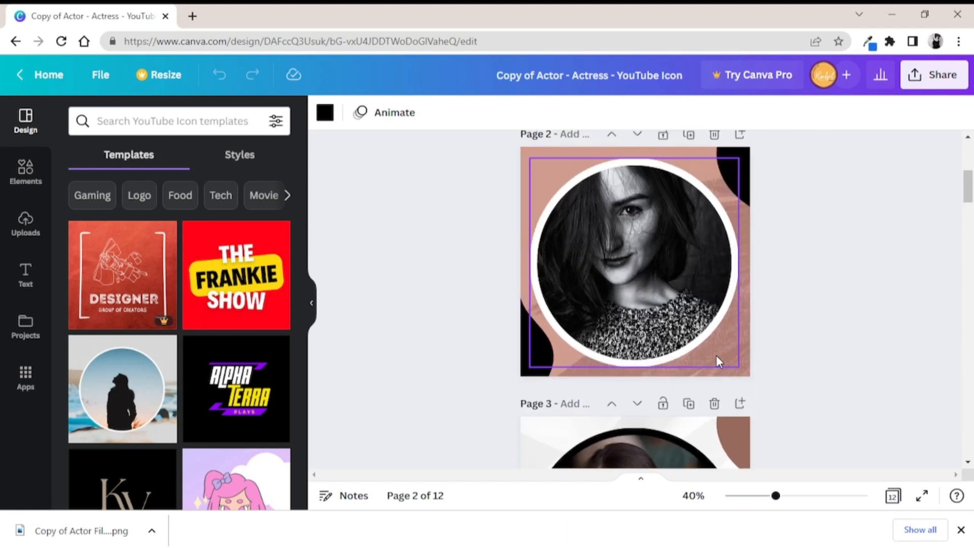
click(534, 153)
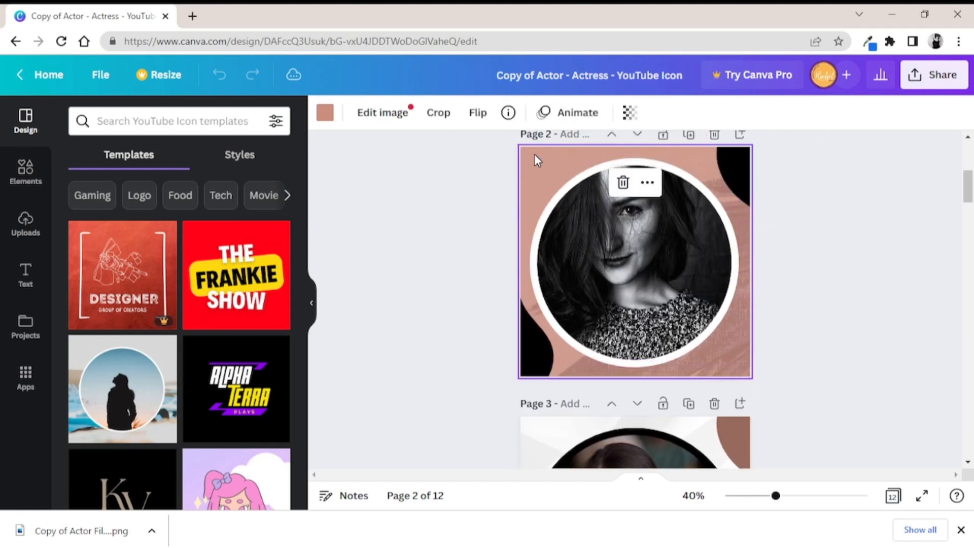
click(326, 116)
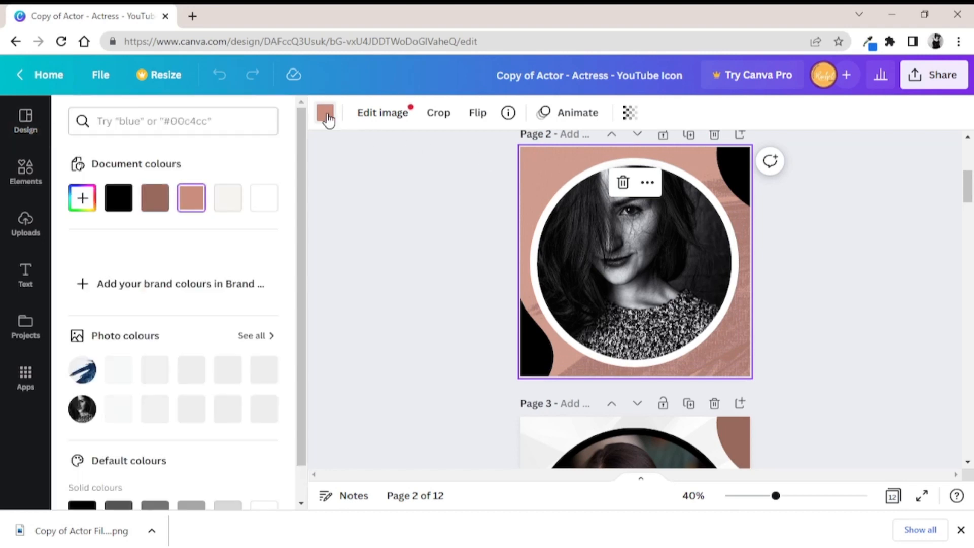
click(195, 375)
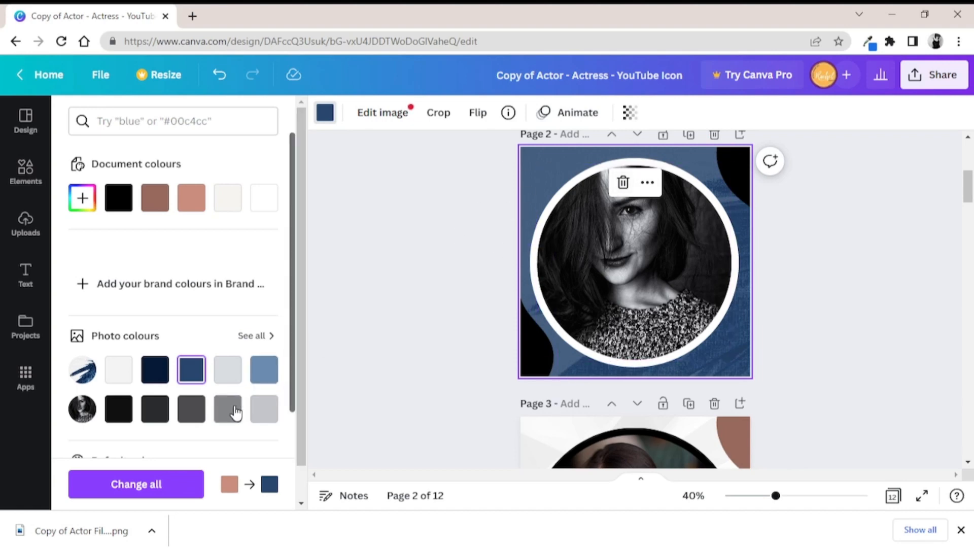
Search the colours for pink and try the coral pink from Strawberry Almond Bar and the dark purple from Raspberry Cream on page 2's background
click(169, 121)
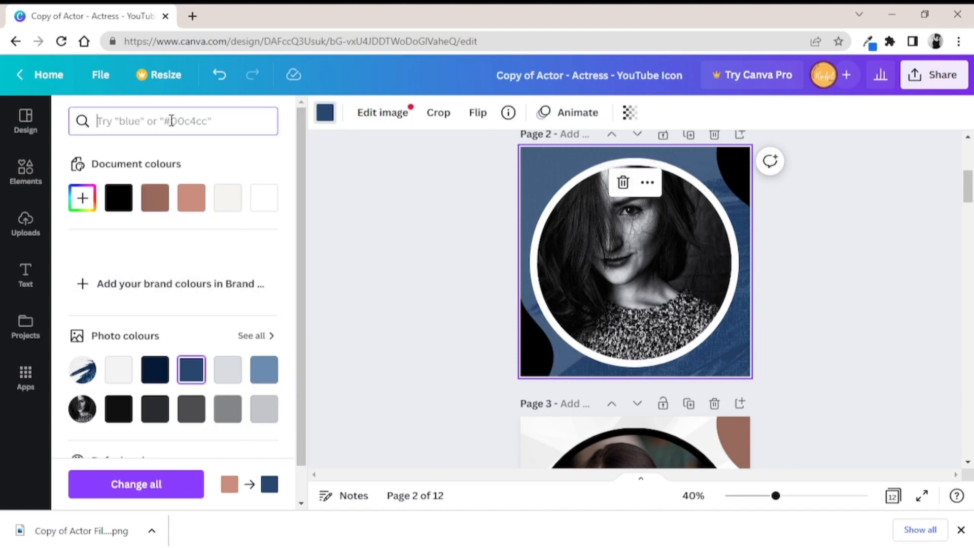
text(pin)
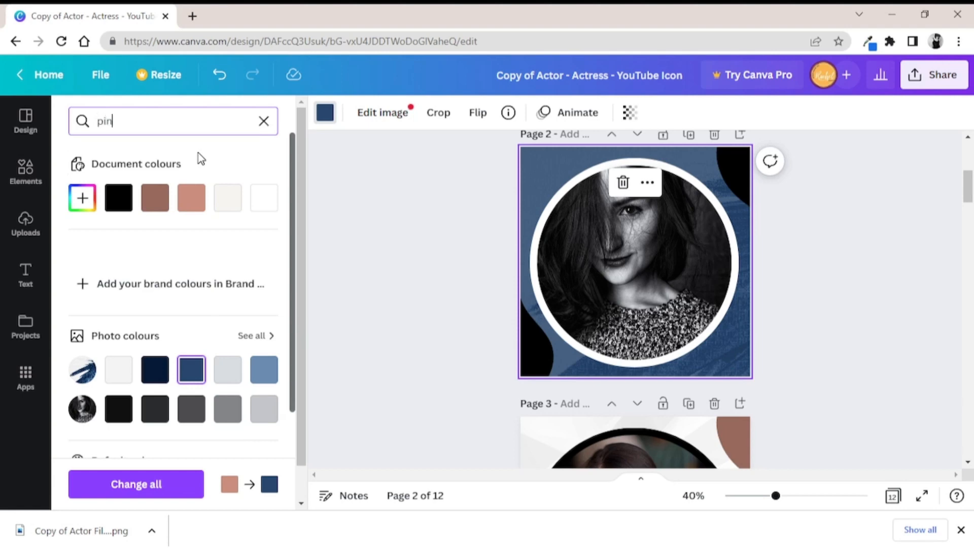
text(k)
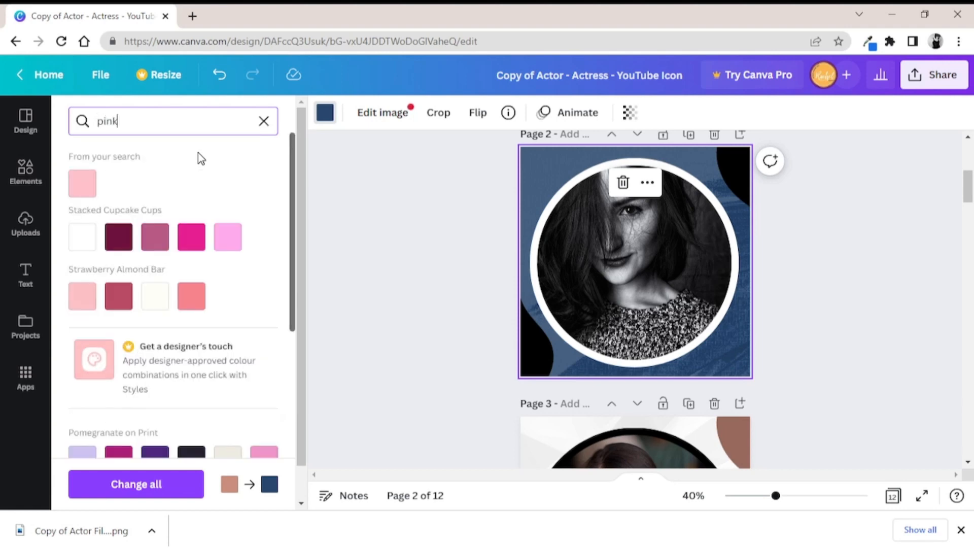
click(192, 298)
scroll(292, 207, down, 5)
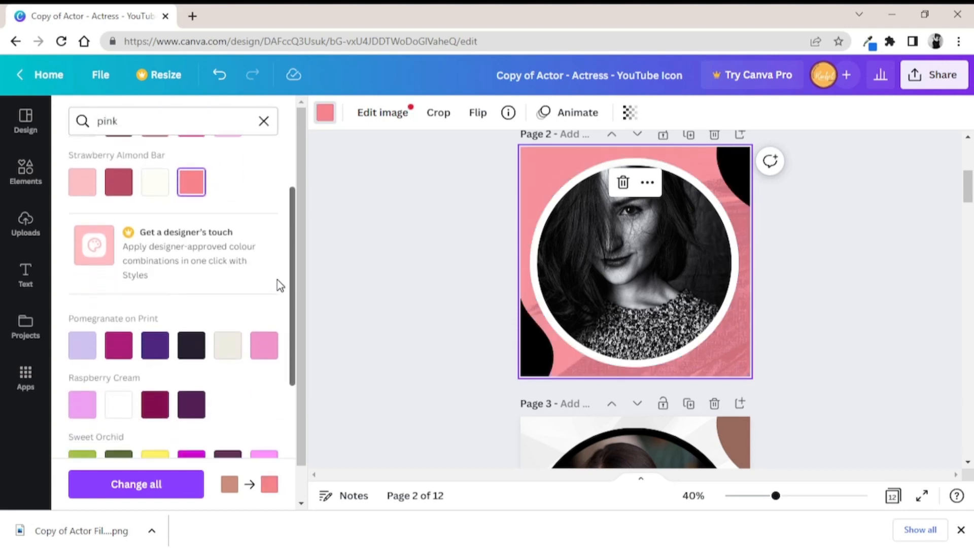
click(192, 298)
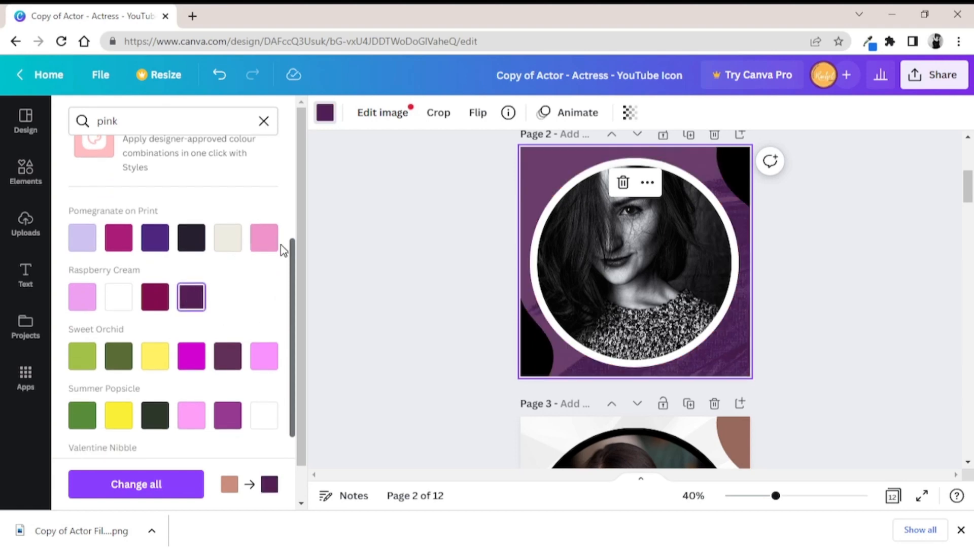
drag(294, 274, 297, 152)
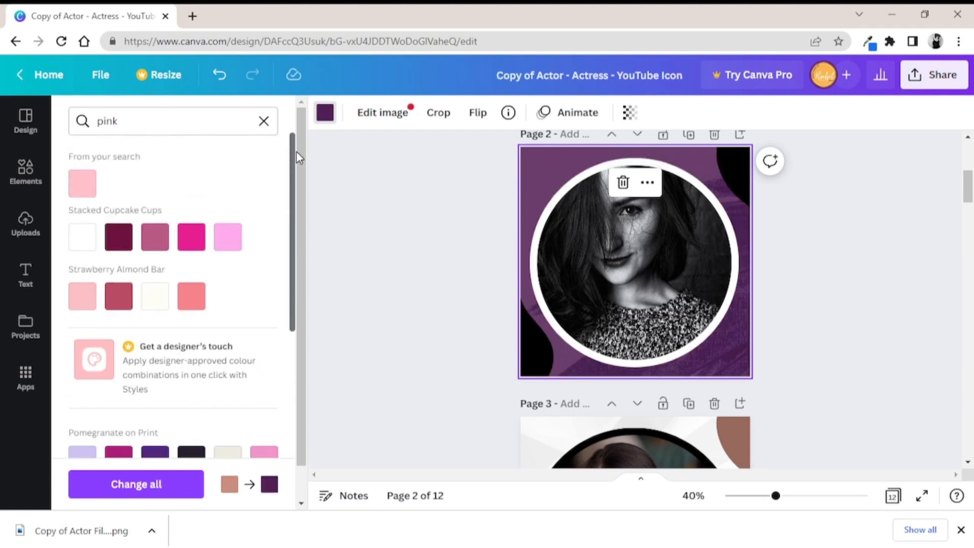
Pick the dusty pink swatch in the Eye Dropper extension's palette and copy its hex code #d5acae
click(125, 128)
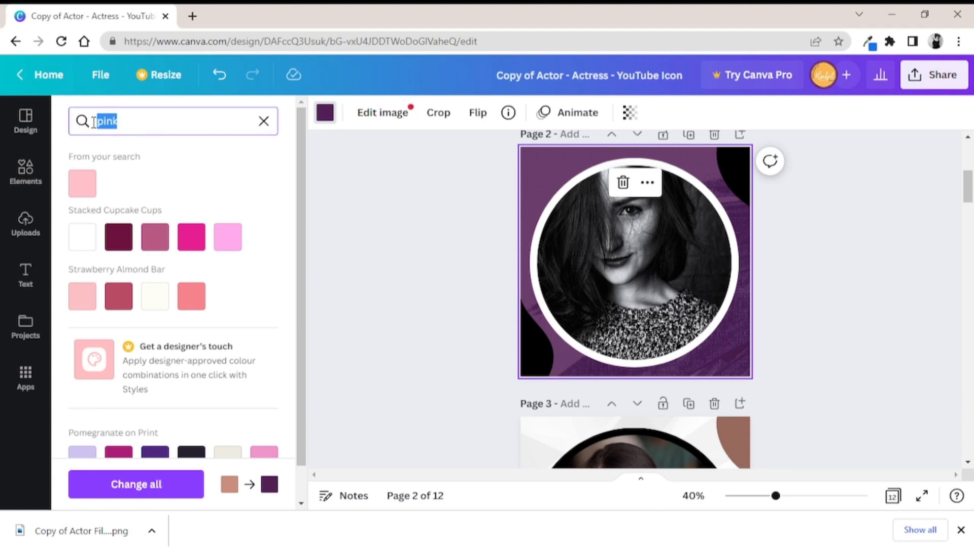
click(870, 42)
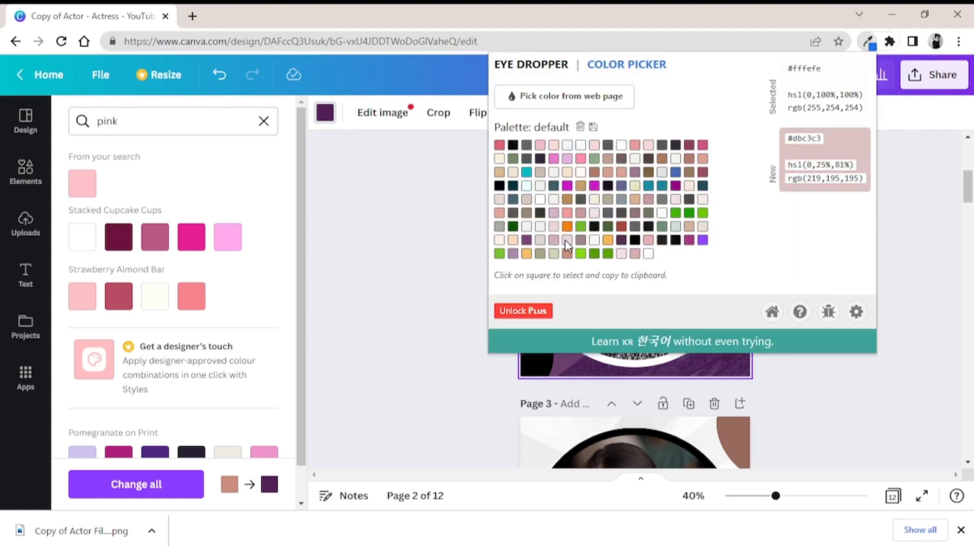
click(635, 253)
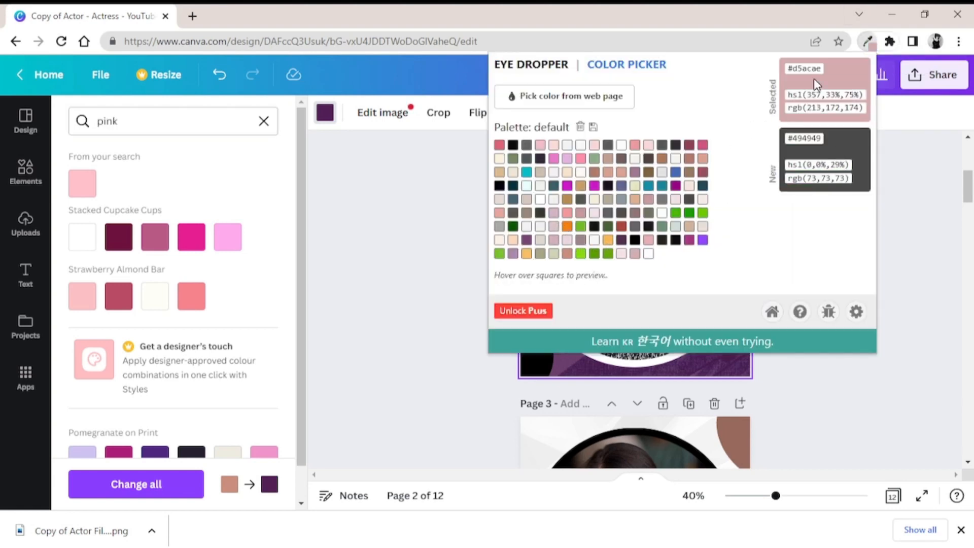
drag(825, 66, 789, 70)
right_click(795, 66)
click(806, 77)
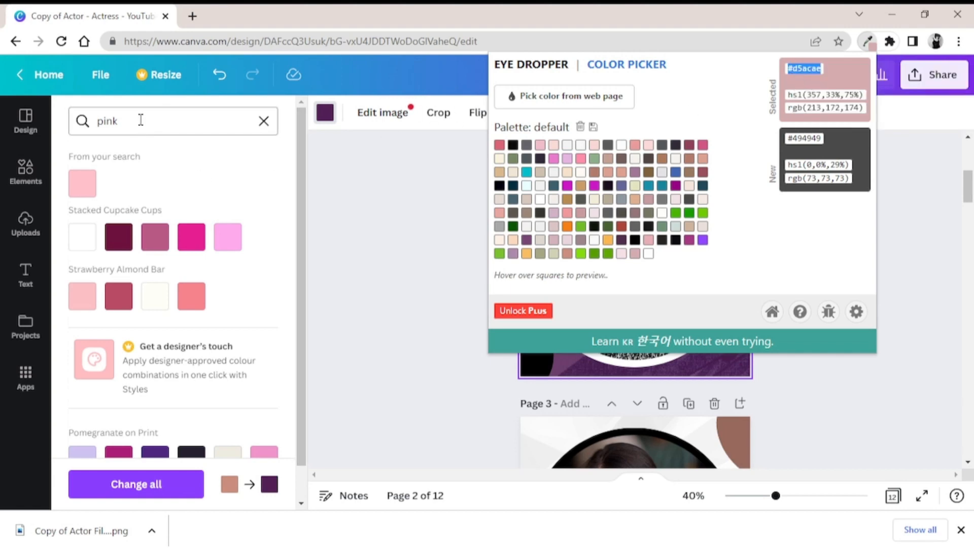
Replace the colour search term with #d5acae and apply that colour to the background of page 2
drag(140, 120, 96, 120)
key(BackSpace)
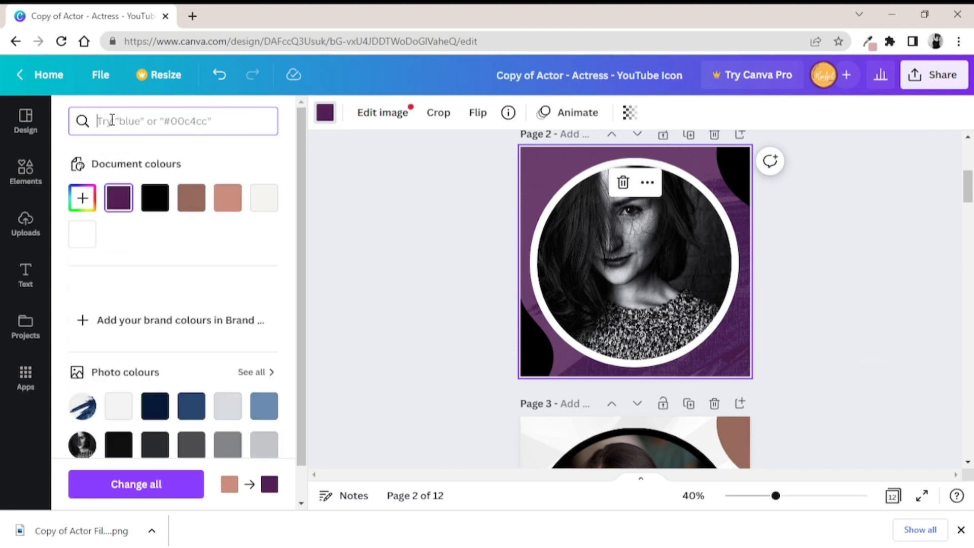
right_click(111, 121)
click(140, 233)
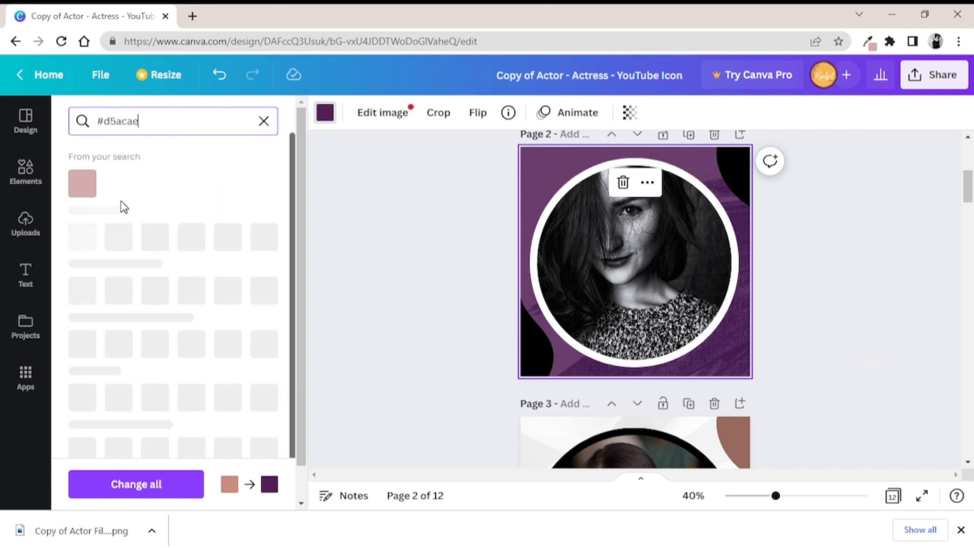
click(89, 188)
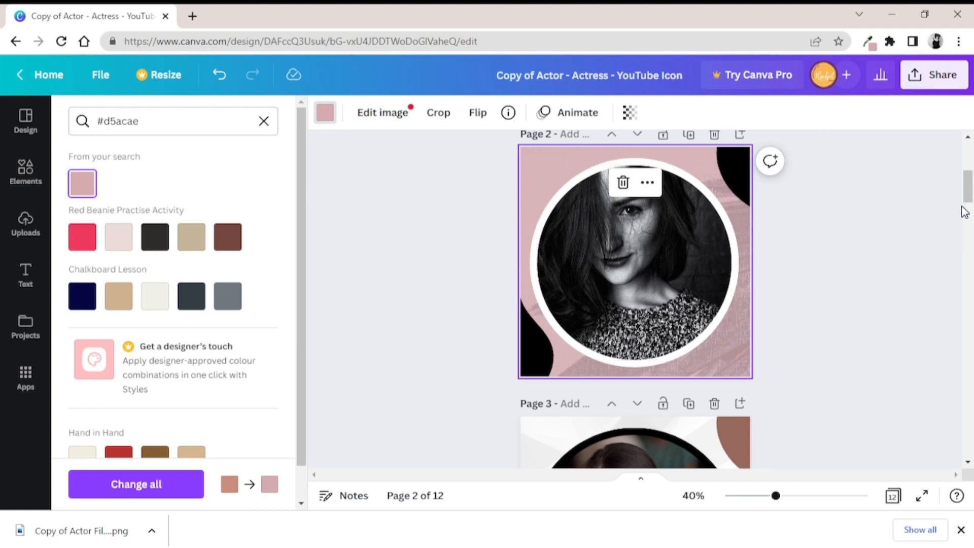
Replace the man's portrait in page 4's circular frame with the uploaded photo of the woman
scroll(964, 212, down, 5)
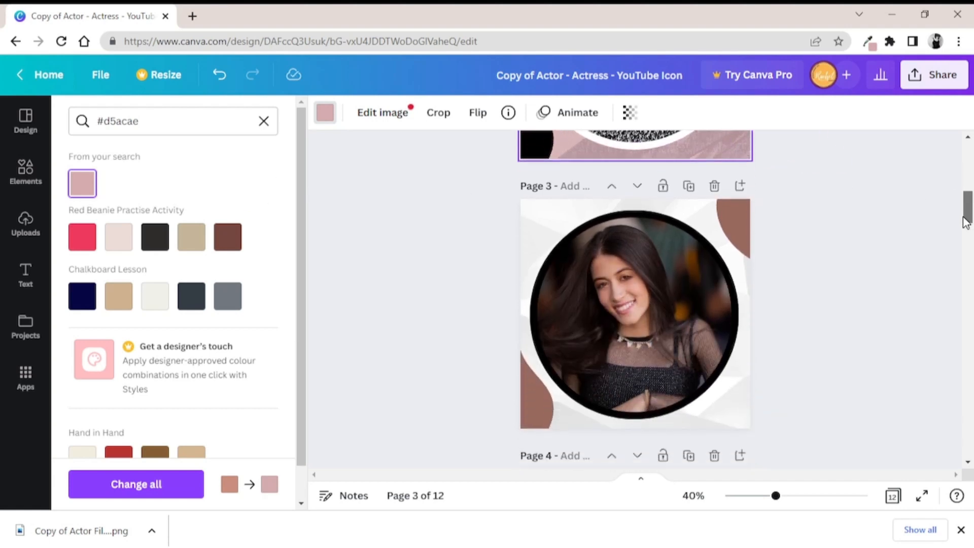
scroll(965, 222, down, 5)
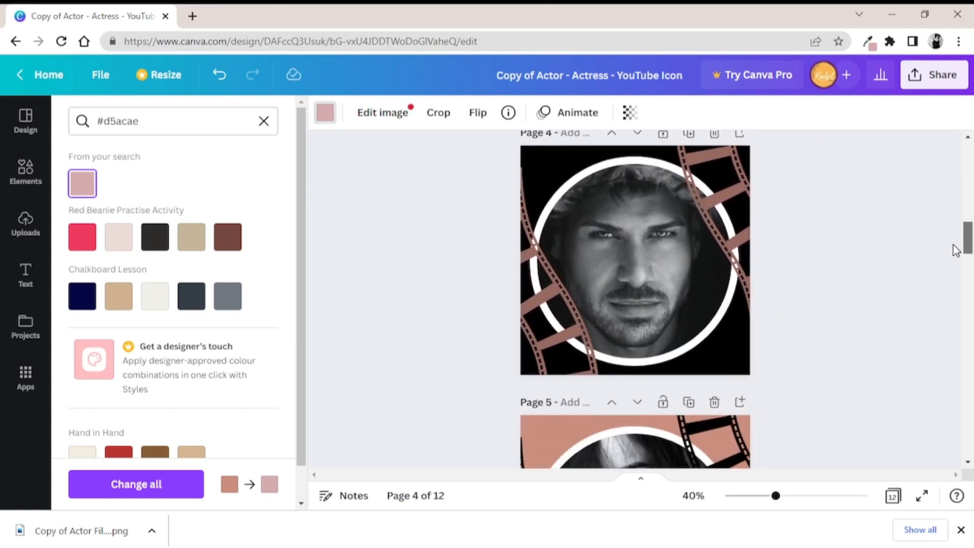
scroll(956, 250, down, 1)
mouse_move(728, 178)
mouse_down()
mouse_move(729, 221)
mouse_move(735, 170)
mouse_move(734, 184)
mouse_up()
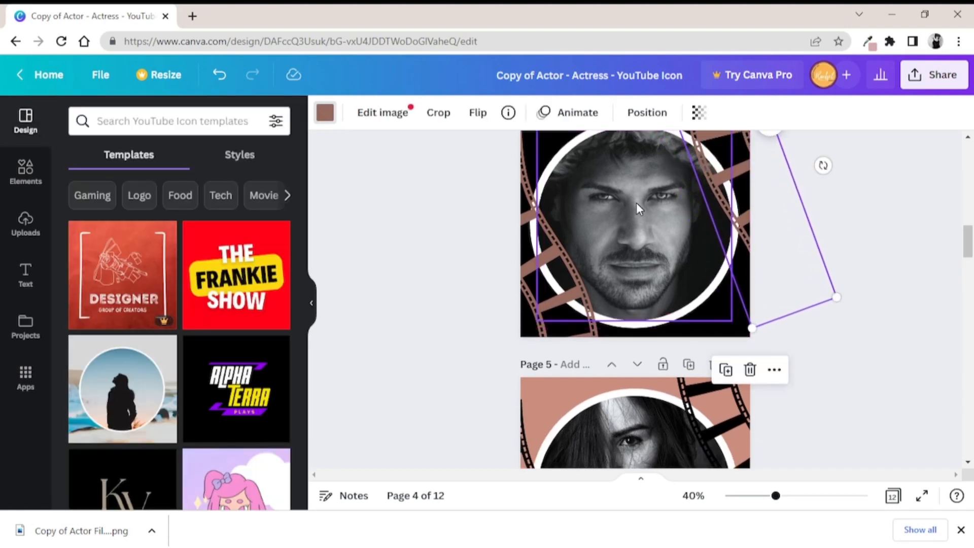
click(638, 208)
click(27, 223)
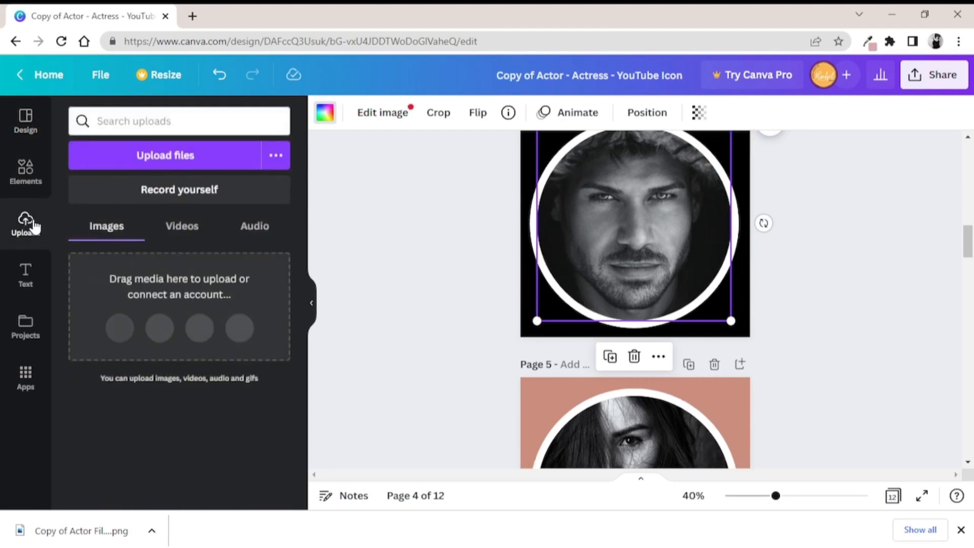
click(126, 299)
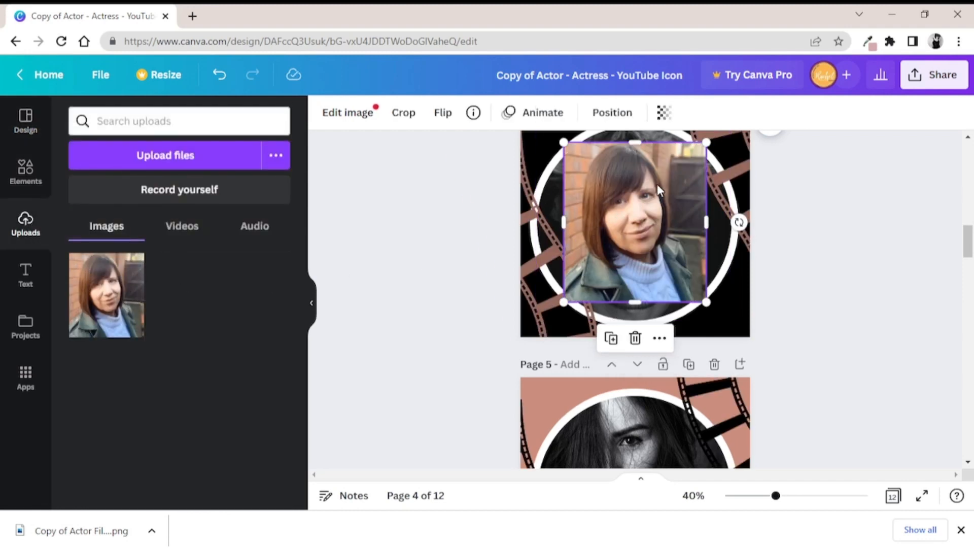
drag(659, 191, 600, 207)
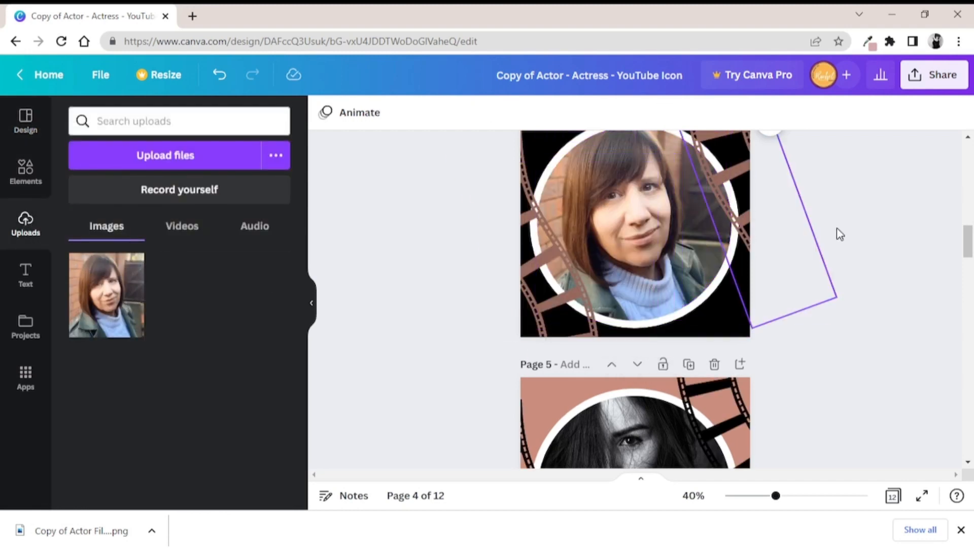
Recolour the ring around page 5's portrait, trying the Chalkboard Lesson slate and navy and settling on the Red Beanie Practise Activity charcoal
scroll(967, 239, up, 2)
scroll(967, 239, down, 5)
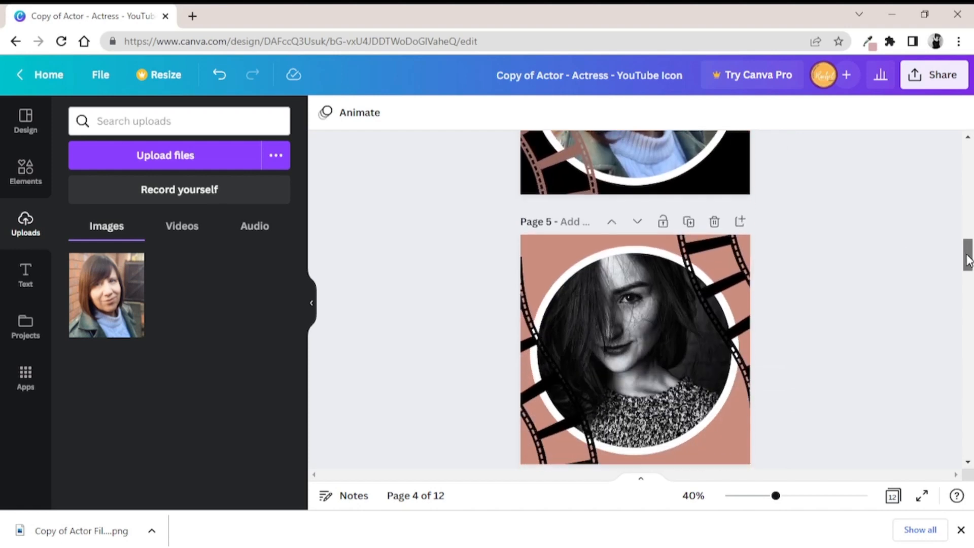
click(647, 246)
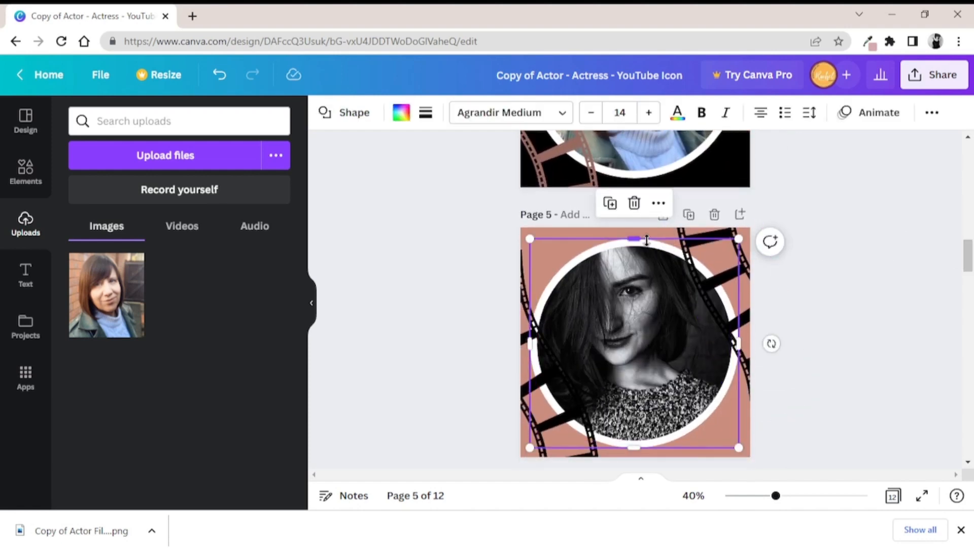
click(401, 112)
click(154, 237)
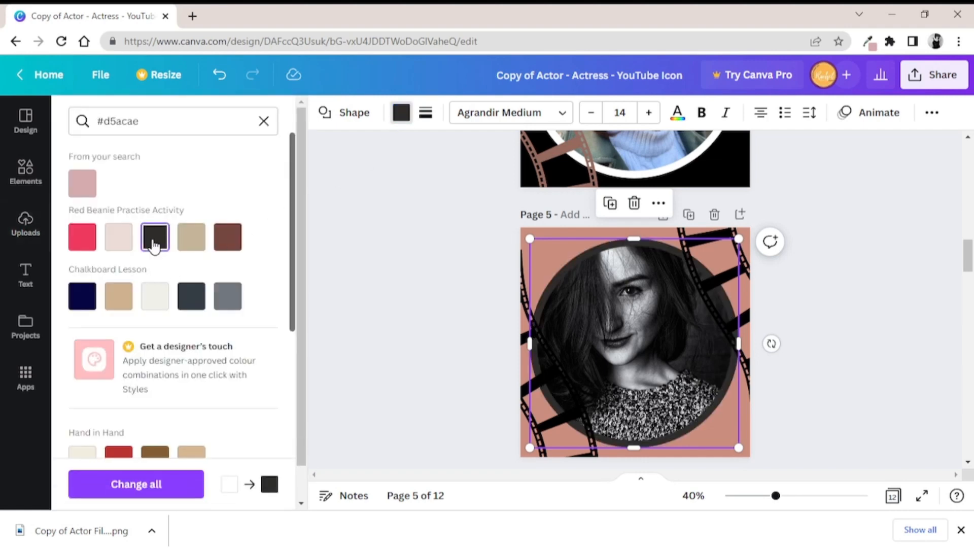
click(191, 296)
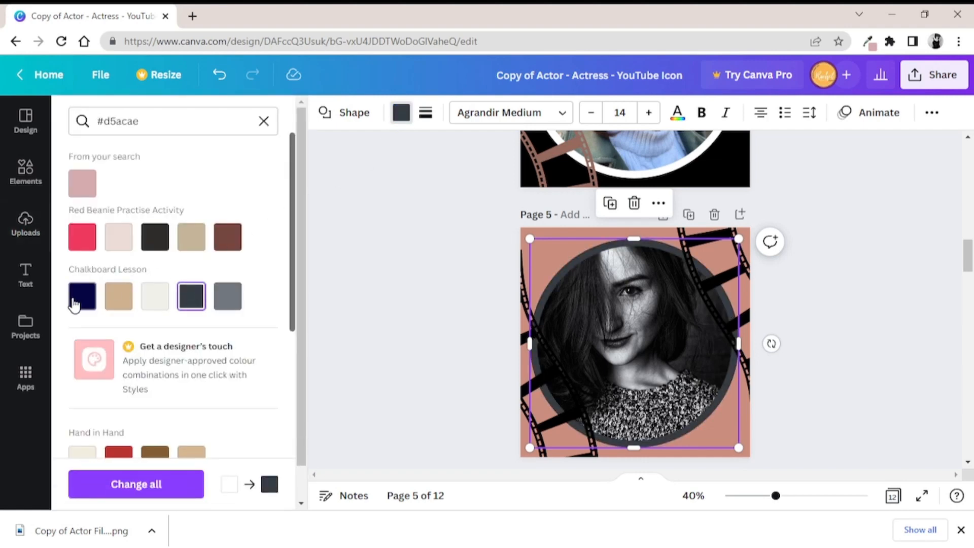
click(75, 303)
click(152, 242)
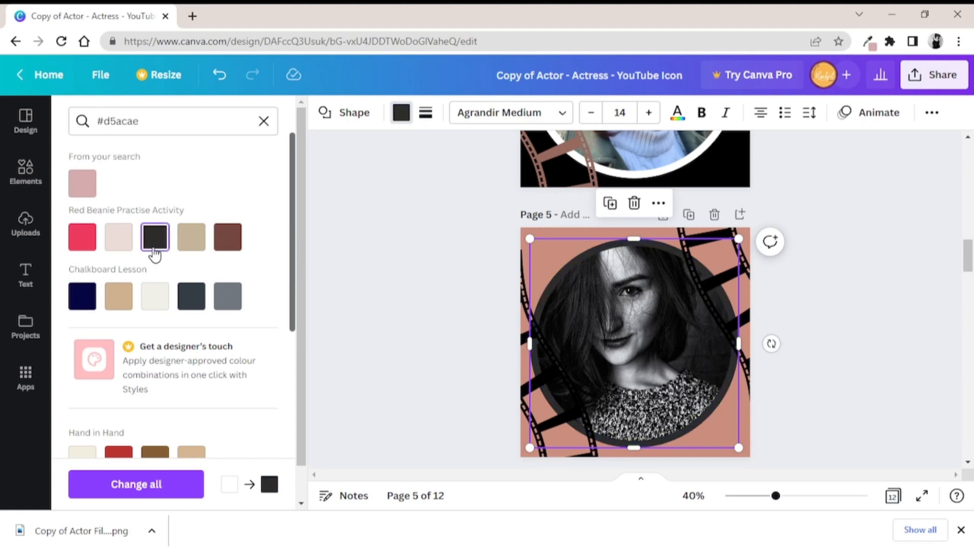
Replace the background images of pages 11 and 12 with the recently used film strip photo from the elements
drag(967, 257, 965, 403)
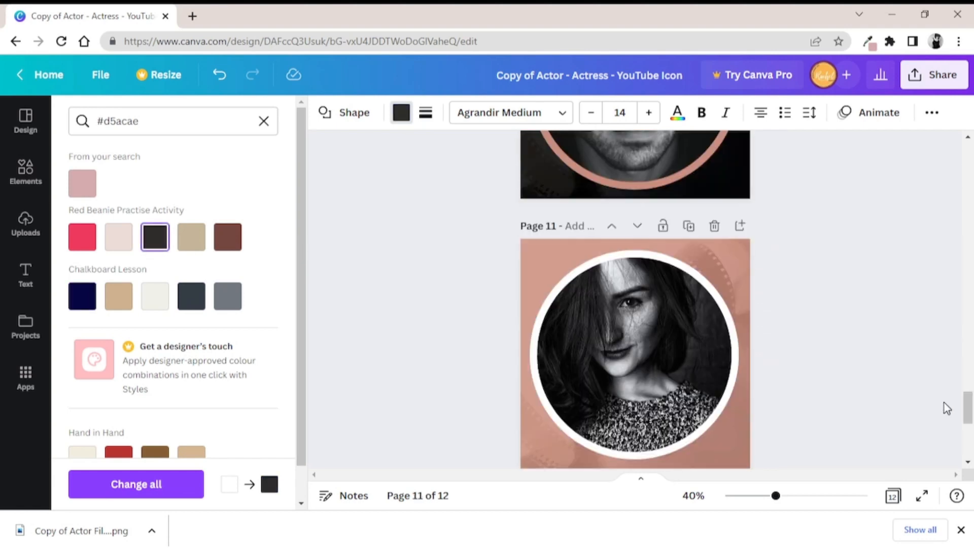
click(738, 254)
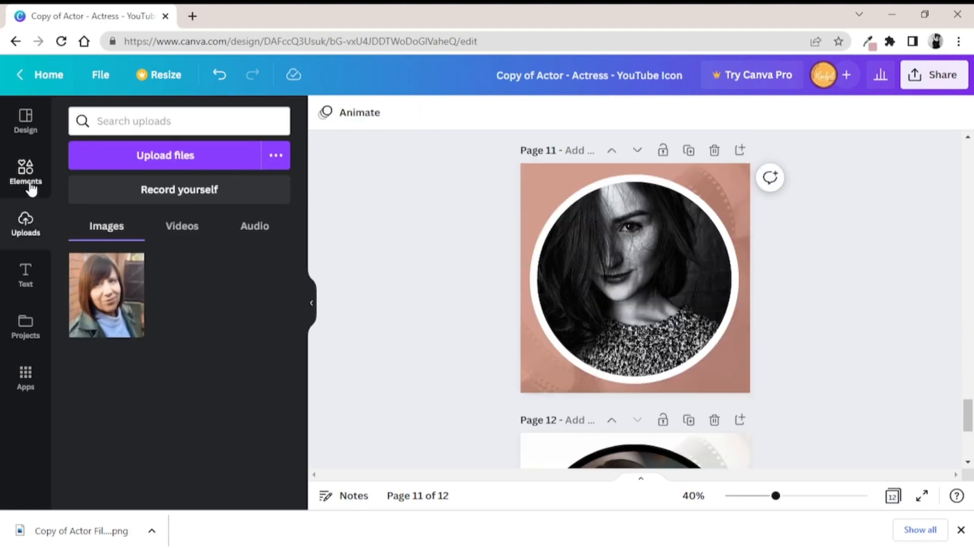
click(30, 185)
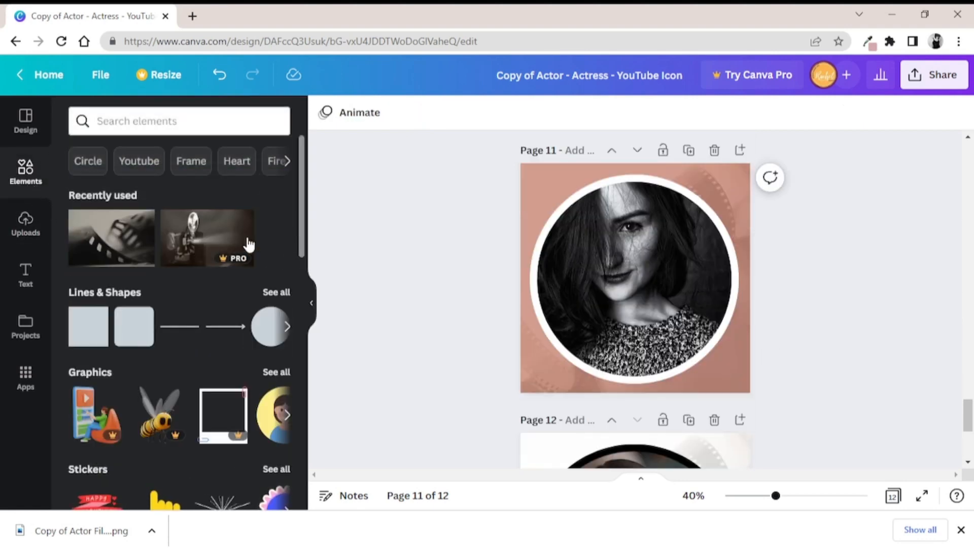
mouse_move(247, 238)
drag(111, 237, 519, 177)
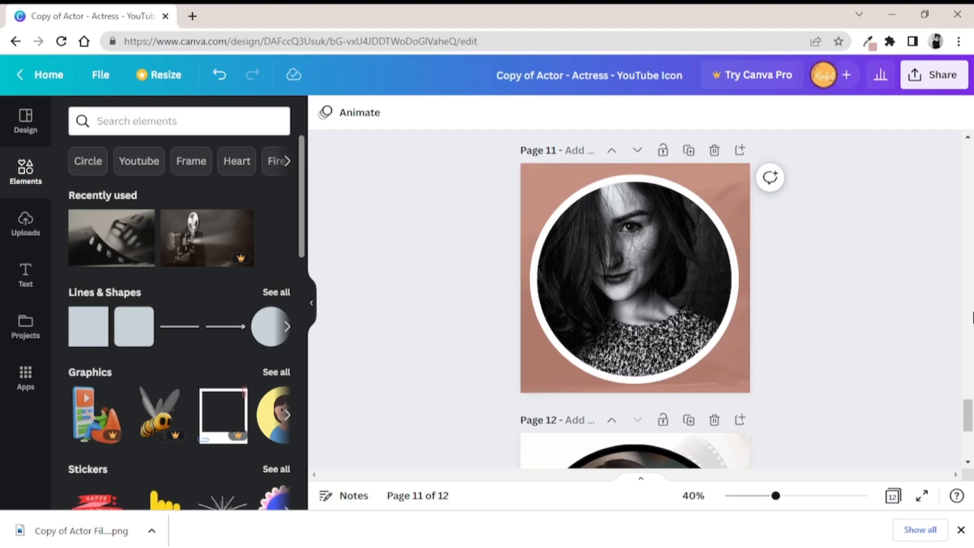
drag(969, 415, 970, 434)
drag(102, 237, 533, 242)
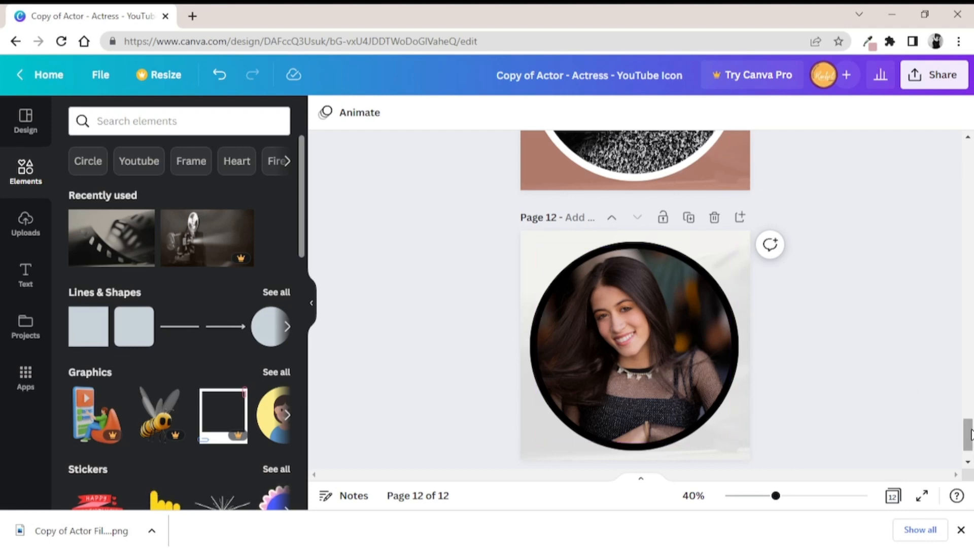
Set page 11's background colour to the dark slate from the Chalkboard Lesson palette and return to page 1
drag(967, 429, 966, 404)
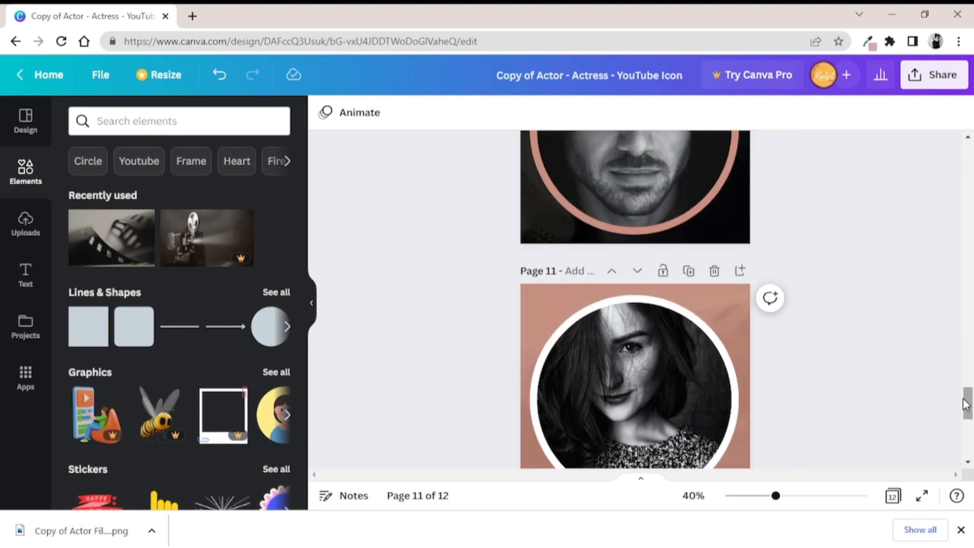
click(733, 290)
click(325, 116)
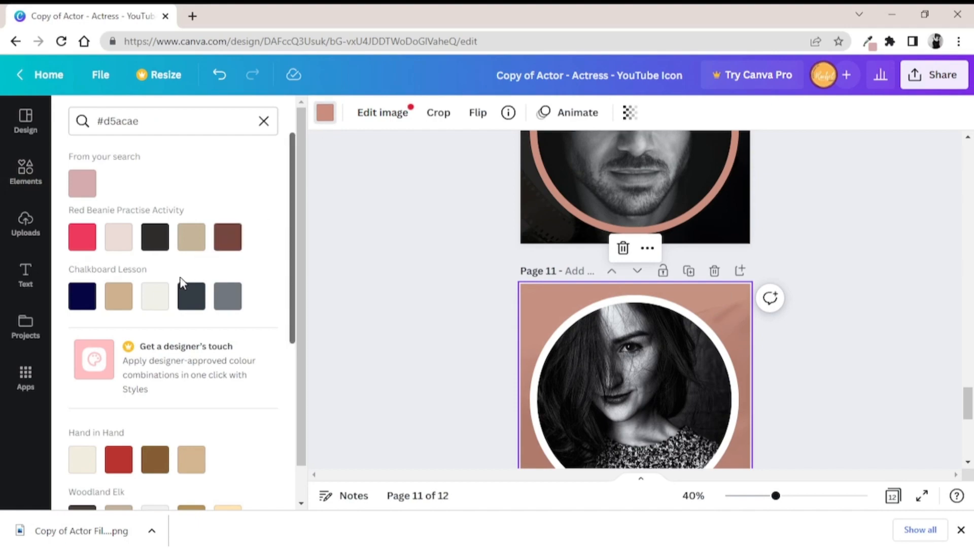
click(190, 296)
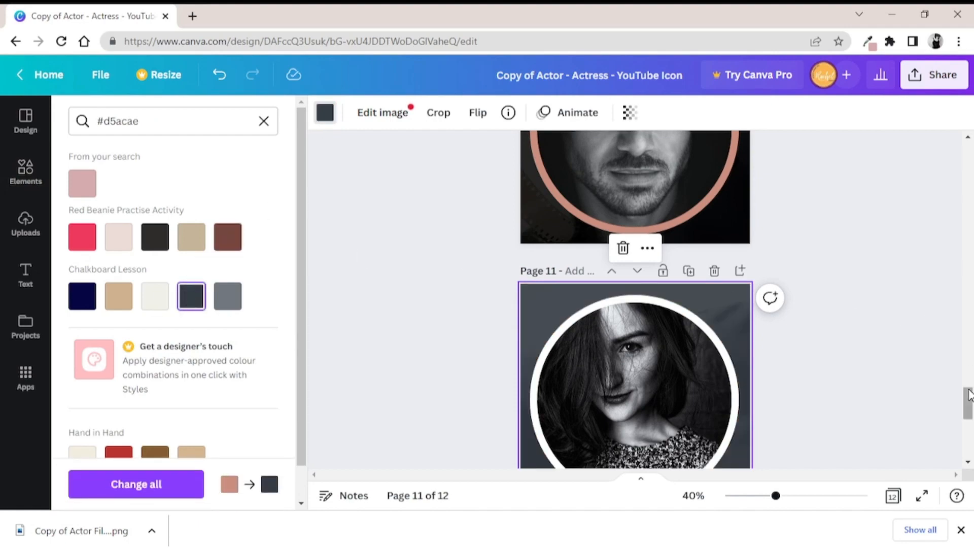
drag(967, 403, 970, 135)
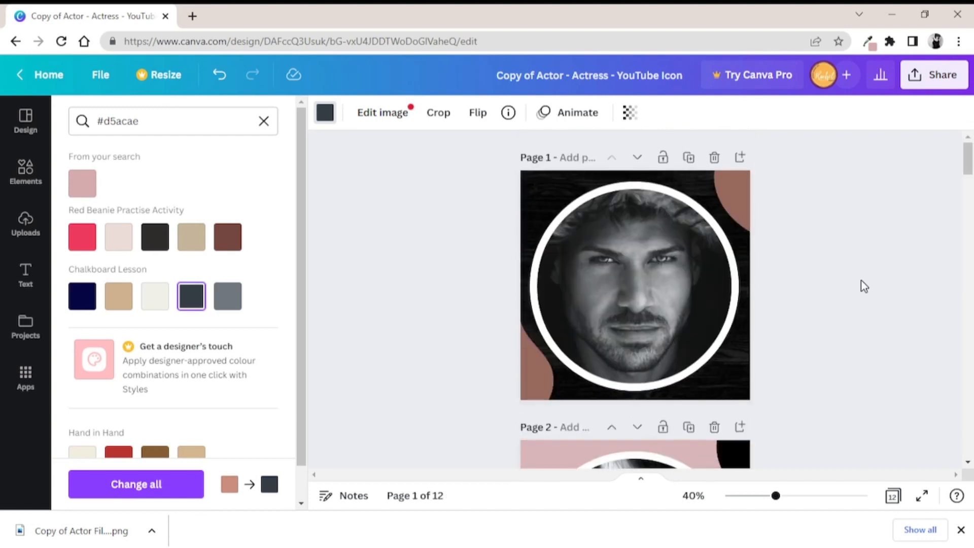